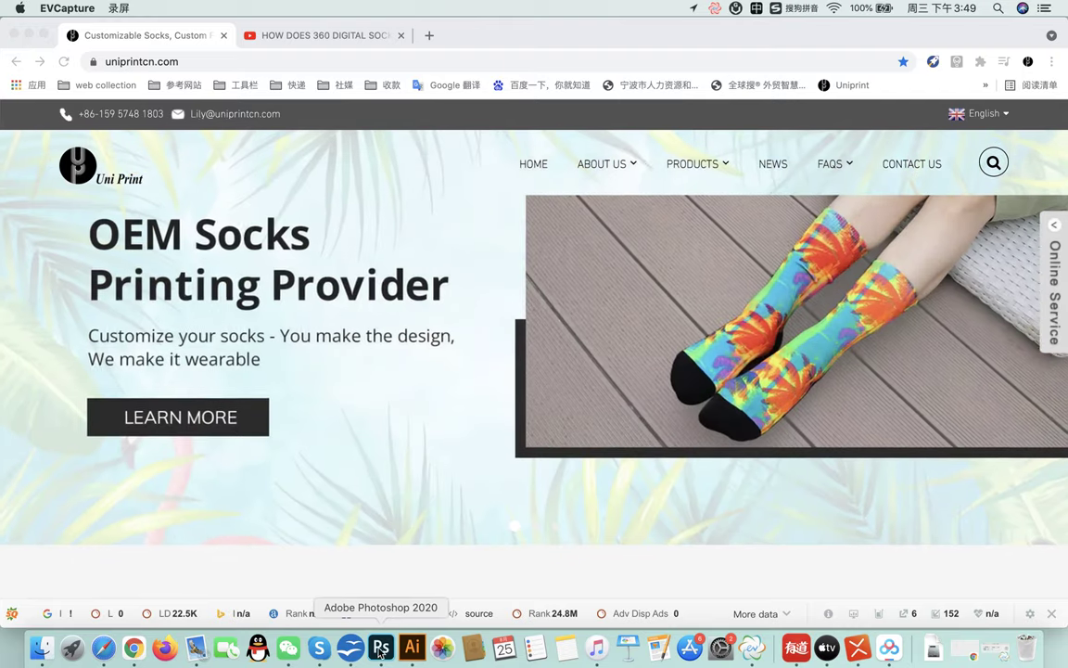
# - Launch Photoshop and create a new 25 × 50 cm document at 144 ppi (1417 × 2835 px)
pyautogui.click(380, 652)
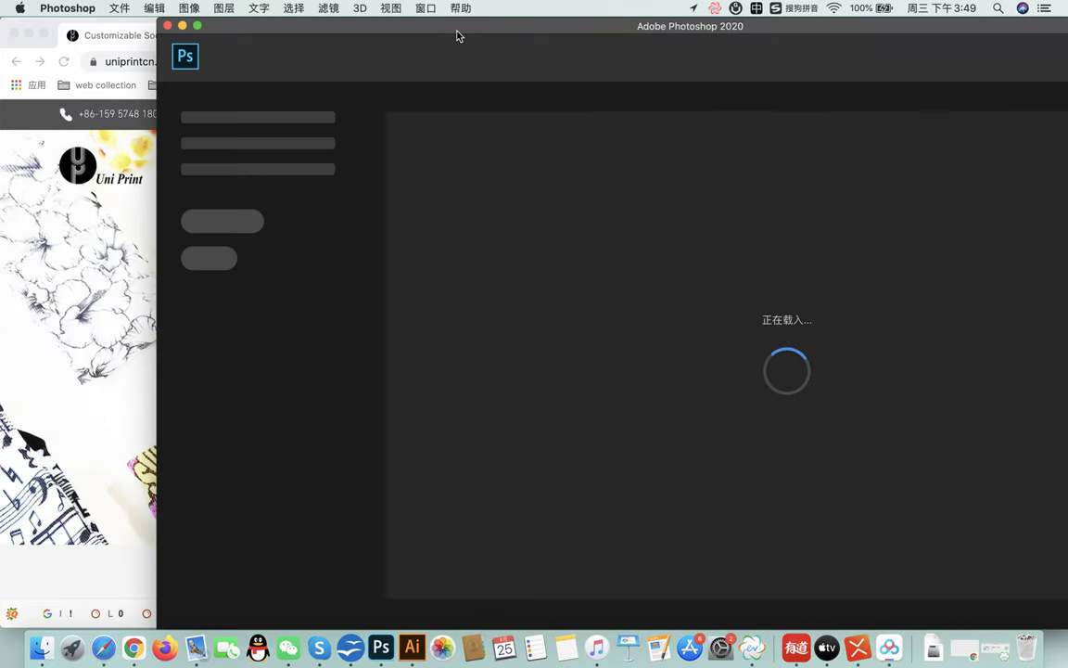
pyautogui.moveTo(456, 34); pyautogui.dragTo(402, 42)
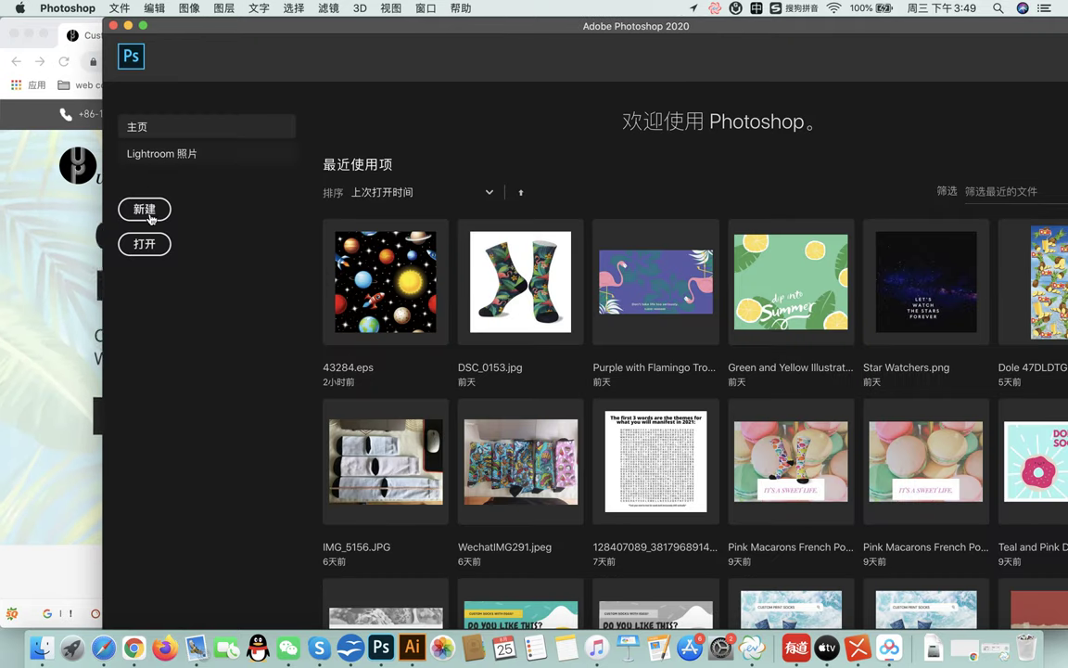
pyautogui.click(139, 209)
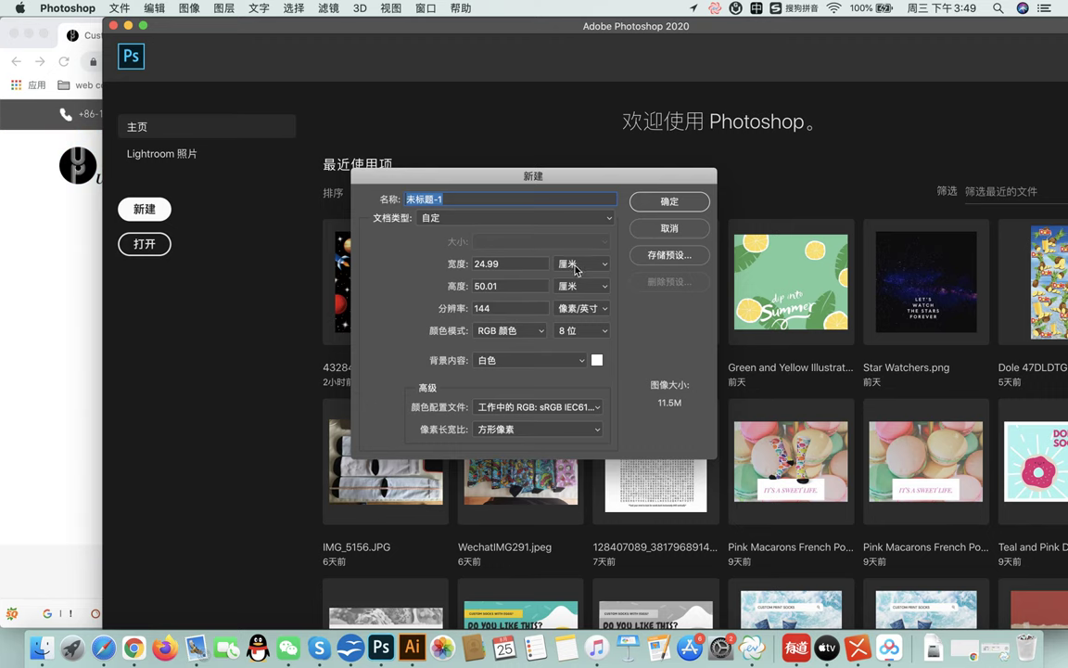
pyautogui.doubleClick(519, 264)
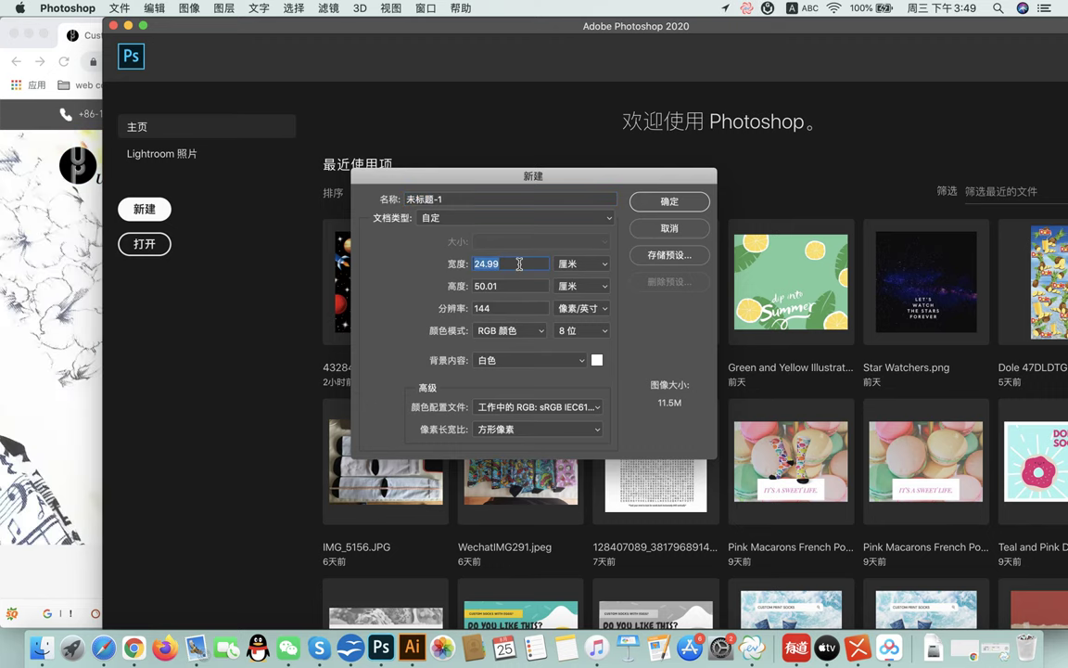
pyautogui.write('25')
pyautogui.doubleClick(518, 286)
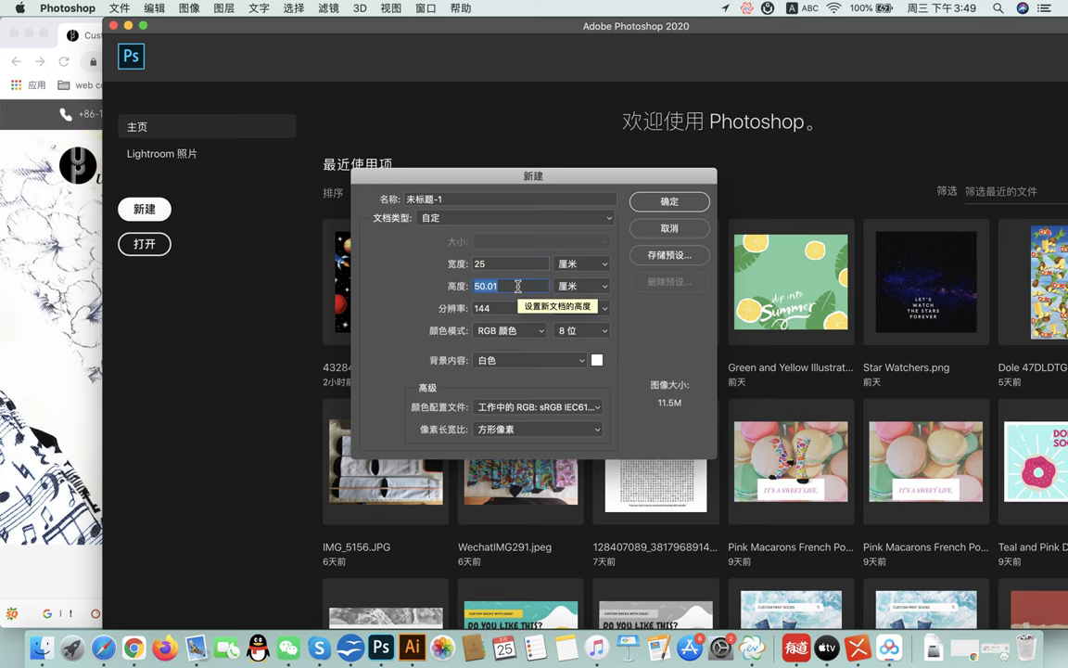
pyautogui.write('50')
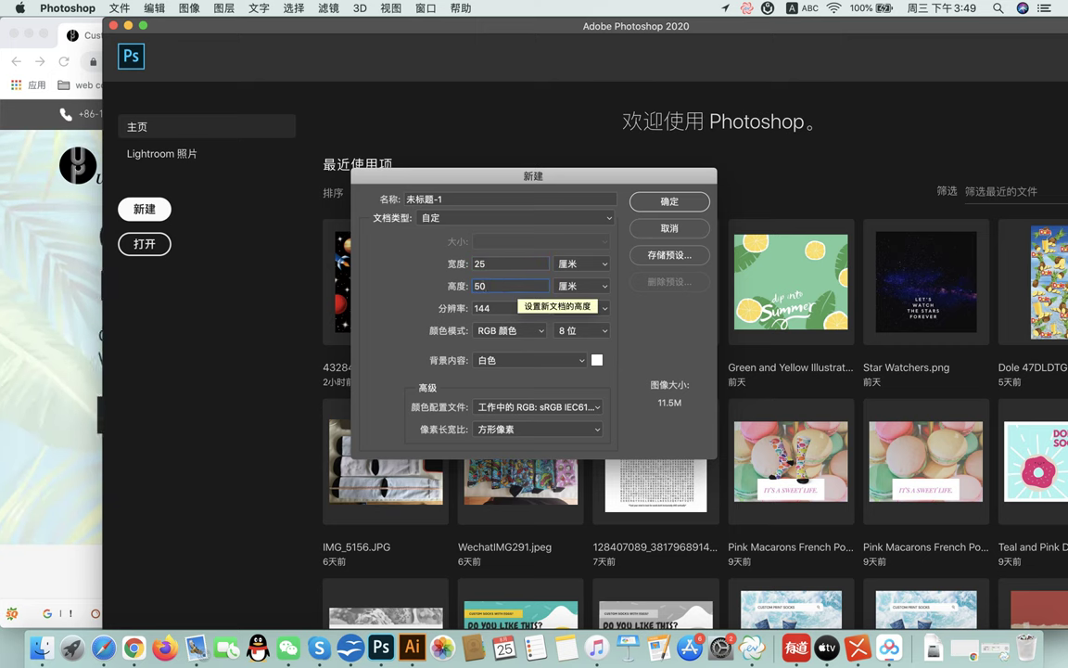
pyautogui.click(669, 203)
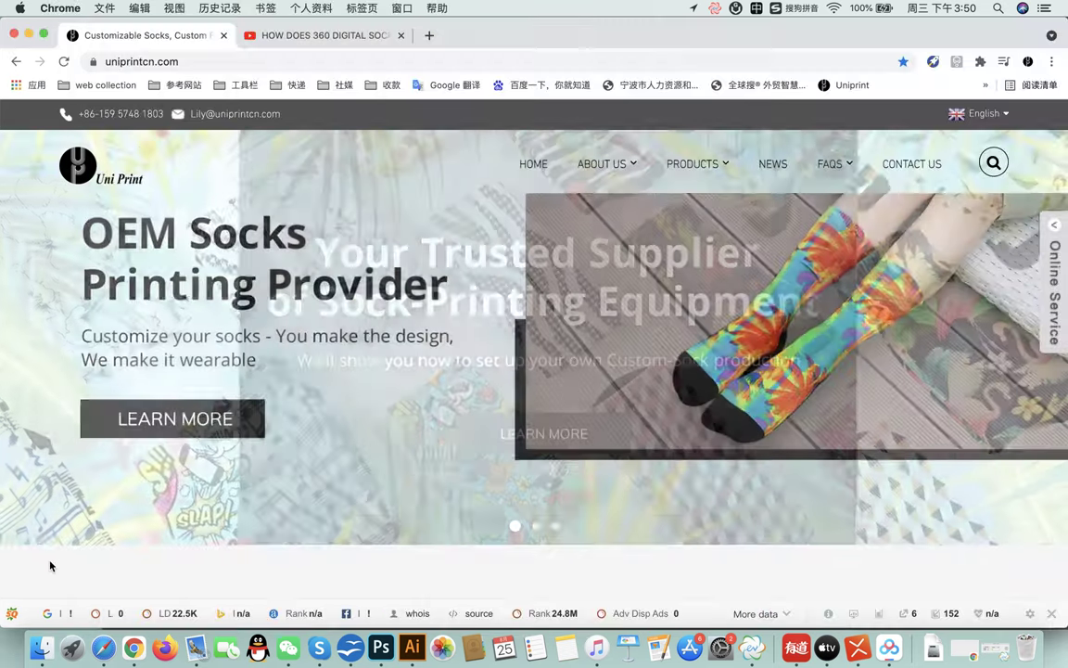
# - Bring the sock website forward and scroll down through it
pyautogui.click(50, 564)
pyautogui.scroll(-5, 50, 565)
pyautogui.scroll(-4, 50, 564)
pyautogui.scroll(-2, 50, 565)
pyautogui.scroll(-3, 50, 565)
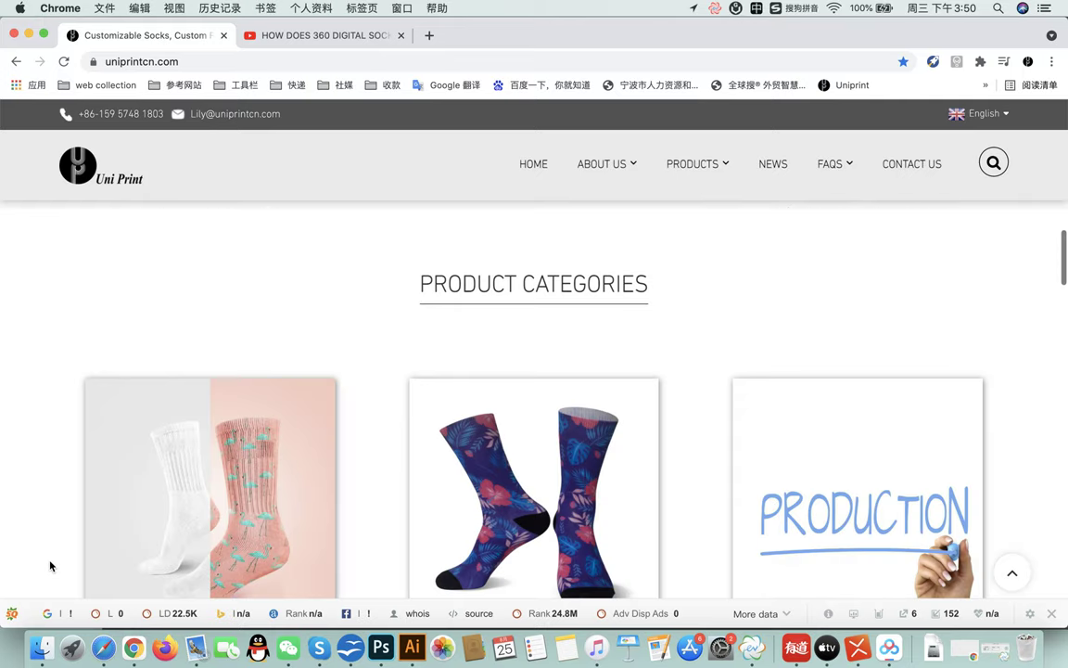
pyautogui.scroll(-1, 50, 565)
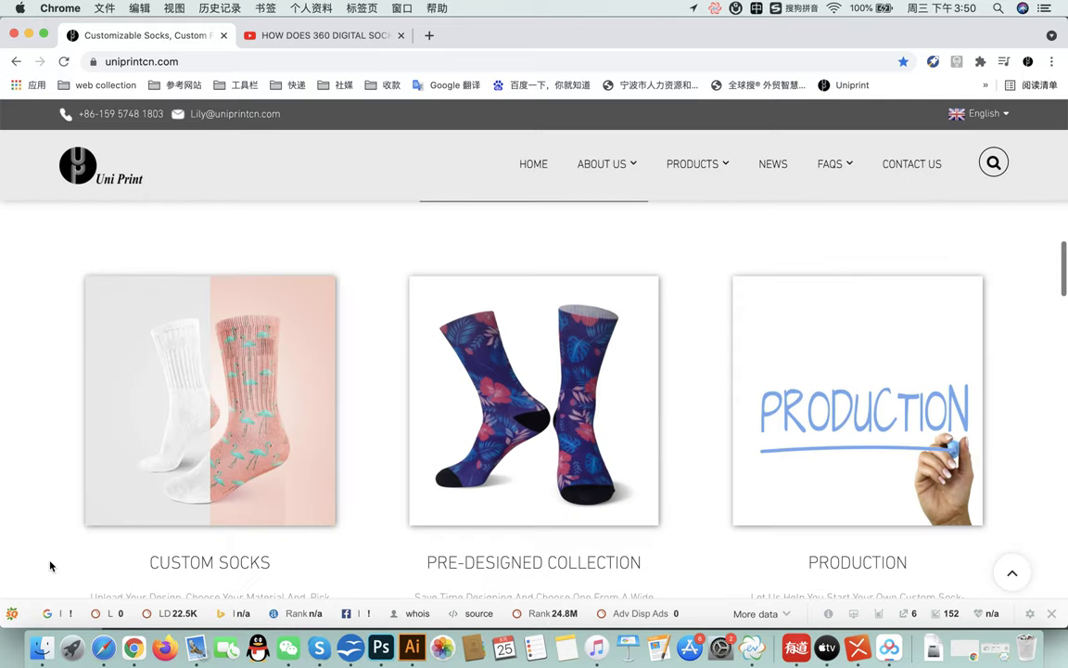
# - Return to Photoshop and shrink its window, moving it toward the screen's left
pyautogui.click(380, 647)
pyautogui.moveTo(717, 31); pyautogui.dragTo(1066, 98)
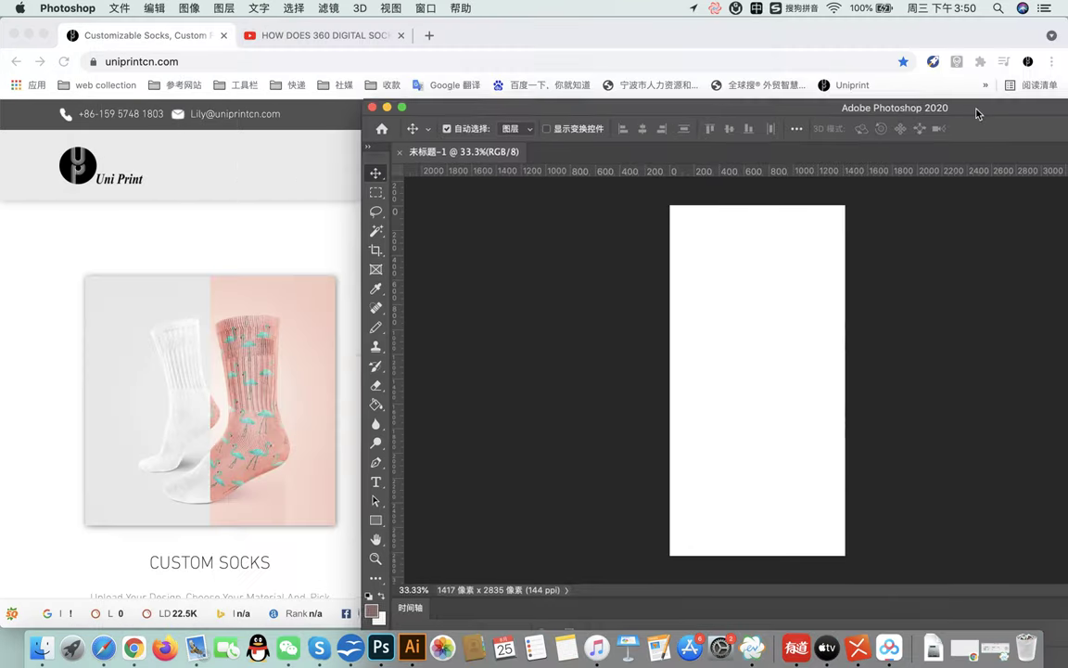
pyautogui.moveTo(910, 99); pyautogui.dragTo(991, 94)
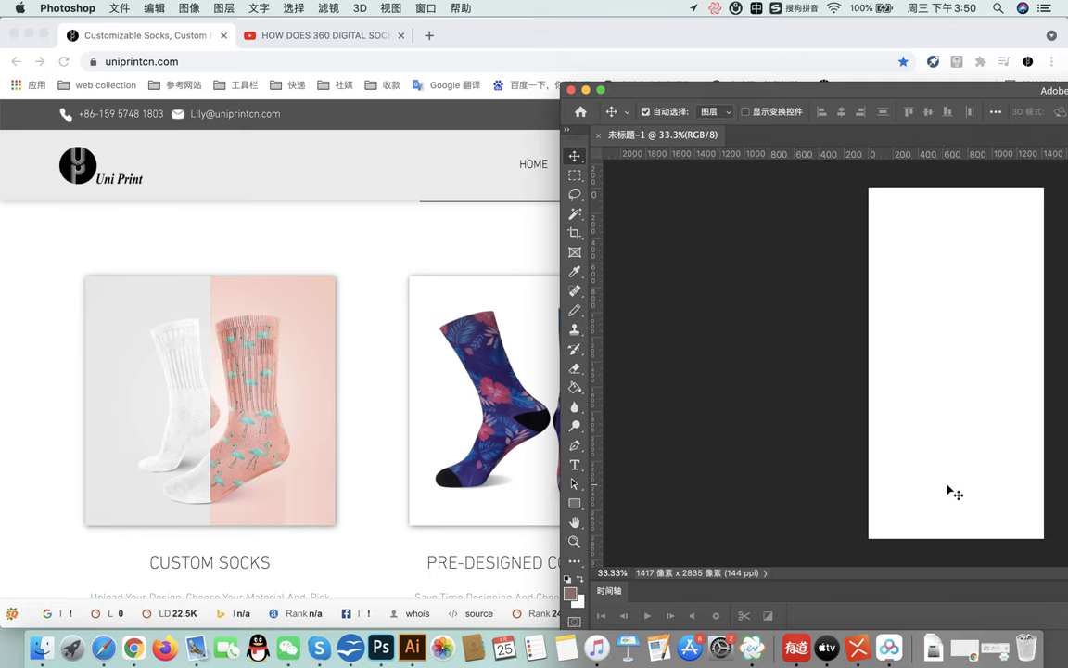
pyautogui.moveTo(866, 92); pyautogui.dragTo(588, 80)
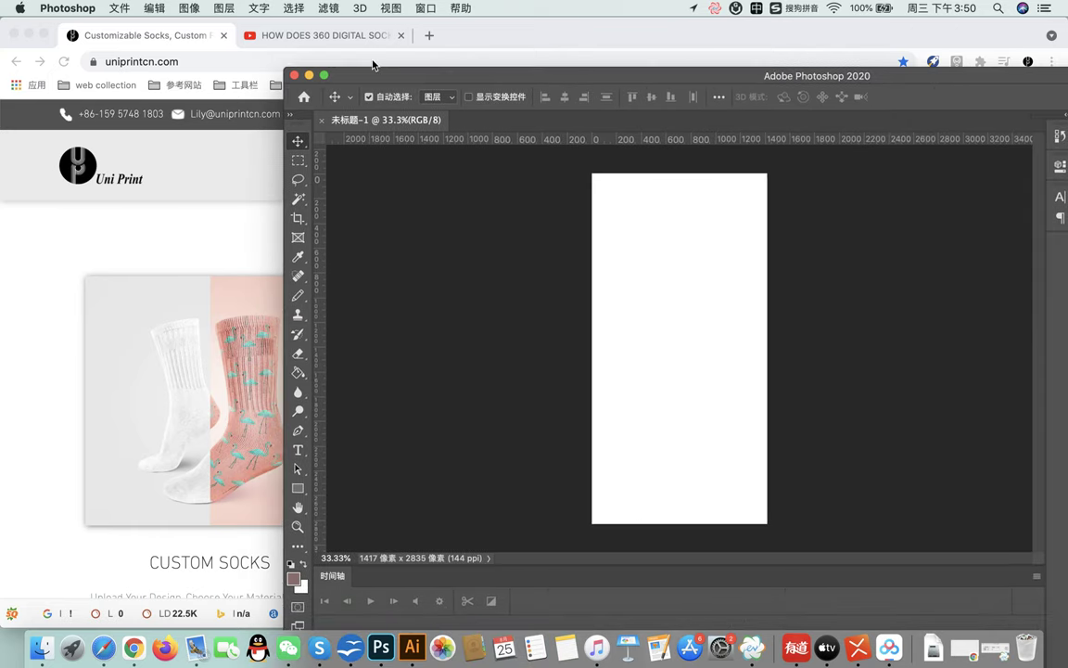
pyautogui.moveTo(475, 76); pyautogui.dragTo(370, 76)
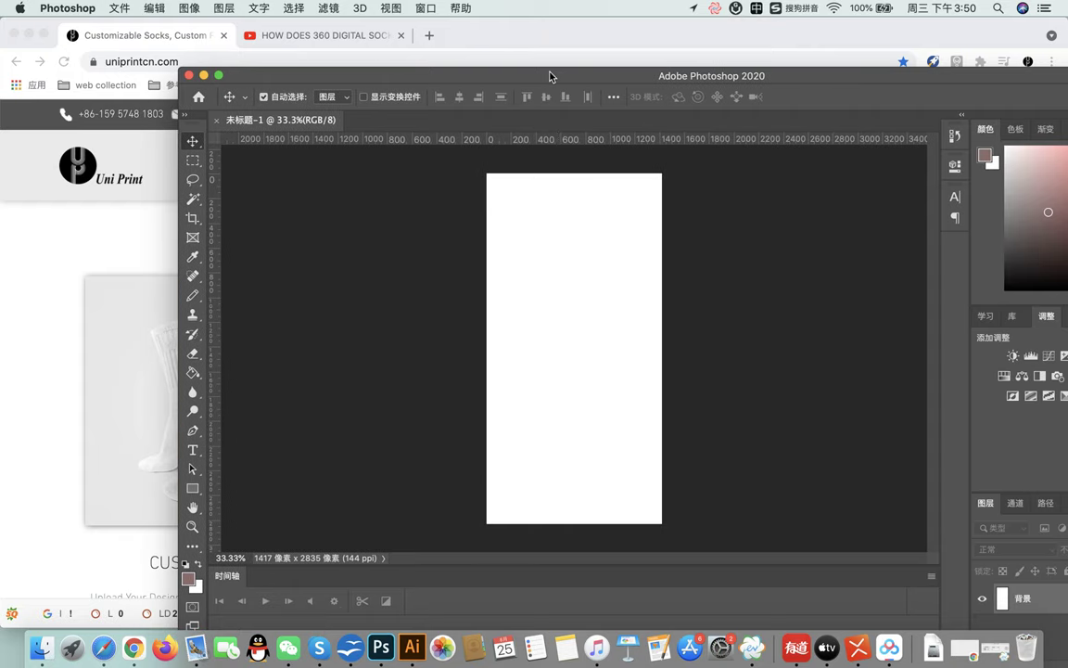
pyautogui.moveTo(550, 76); pyautogui.dragTo(536, 73)
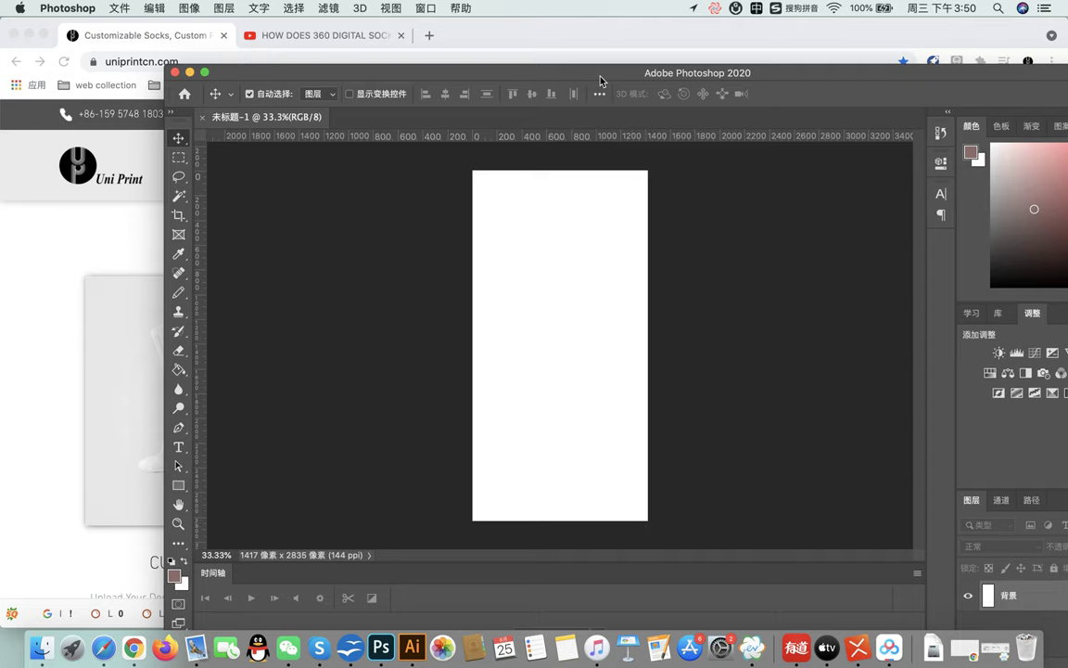
pyautogui.moveTo(599, 80); pyautogui.dragTo(502, 77)
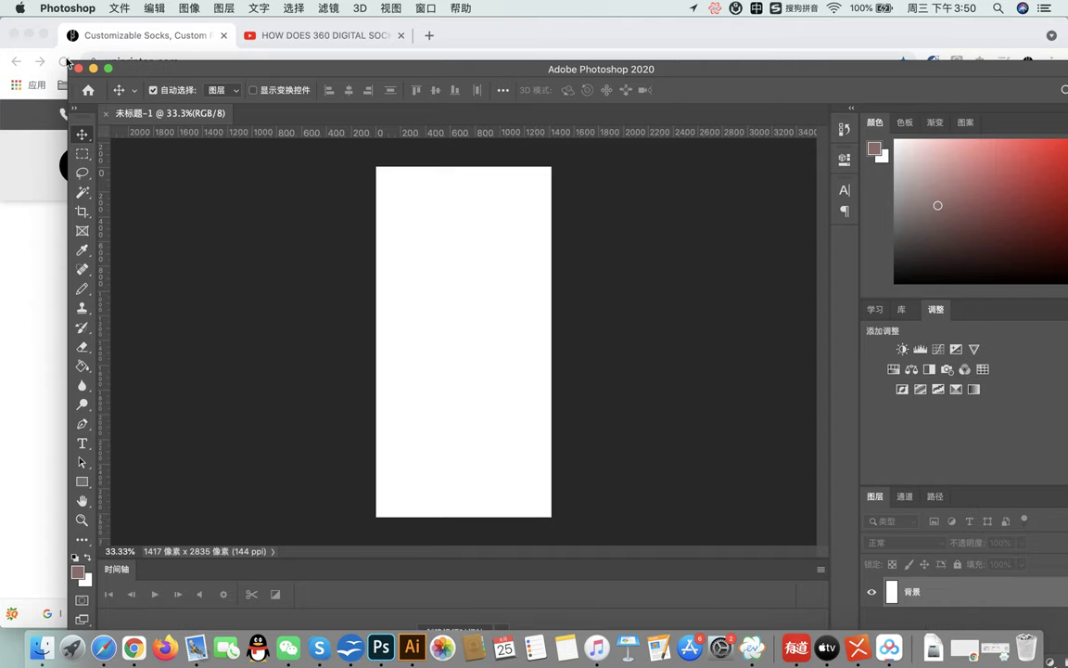
pyautogui.moveTo(67, 61); pyautogui.dragTo(202, 102)
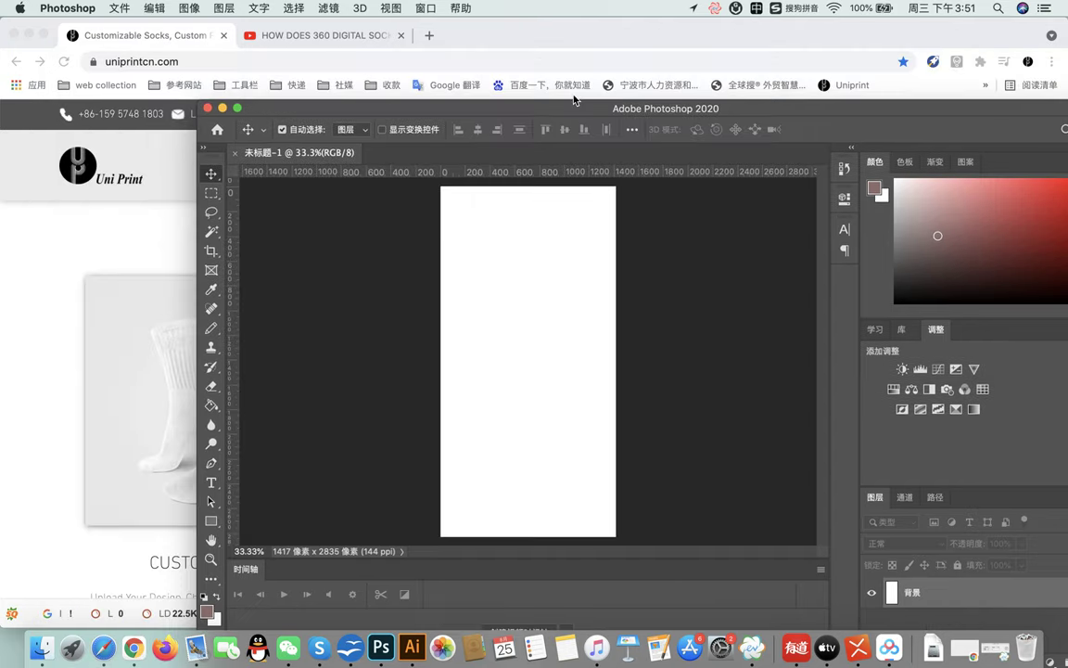
pyautogui.moveTo(583, 107); pyautogui.dragTo(433, 86)
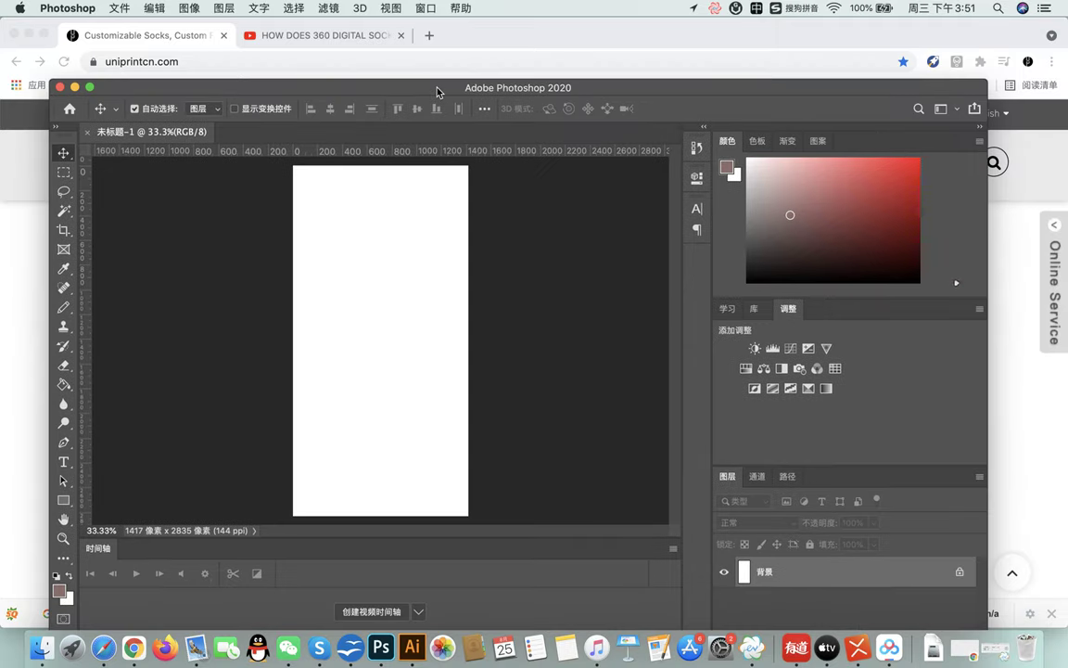
# - Place 292.eps from the desktop onto the canvas, scaled toward the left side
pyautogui.click(28, 35)
pyautogui.moveTo(604, 93); pyautogui.dragTo(374, 69)
pyautogui.click(879, 401)
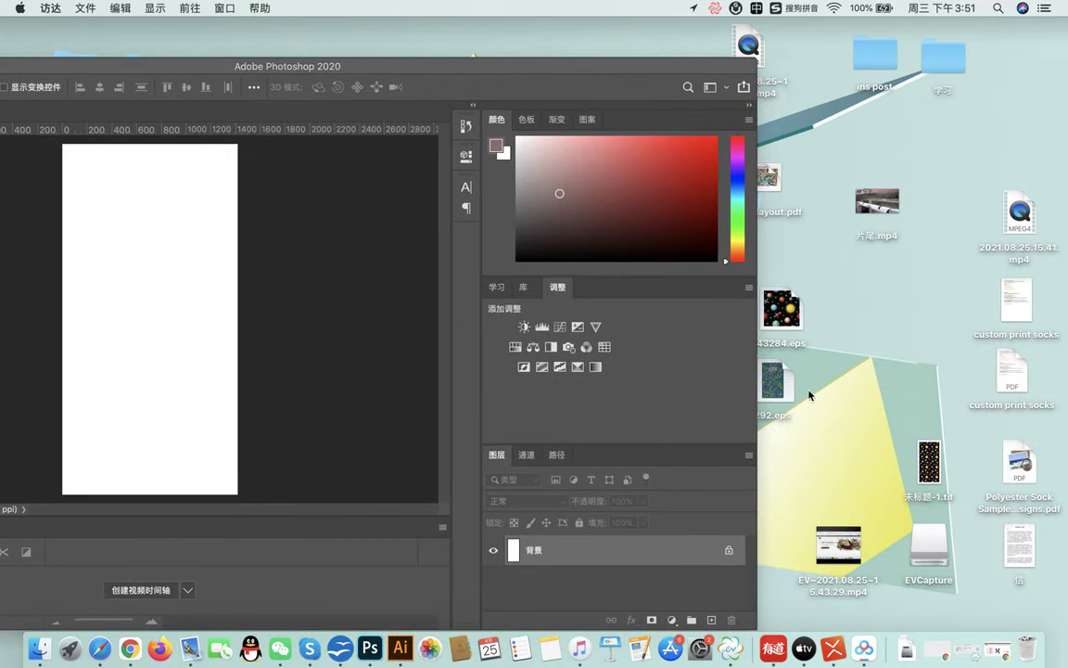
pyautogui.click(789, 384)
pyautogui.moveTo(482, 394); pyautogui.dragTo(175, 369)
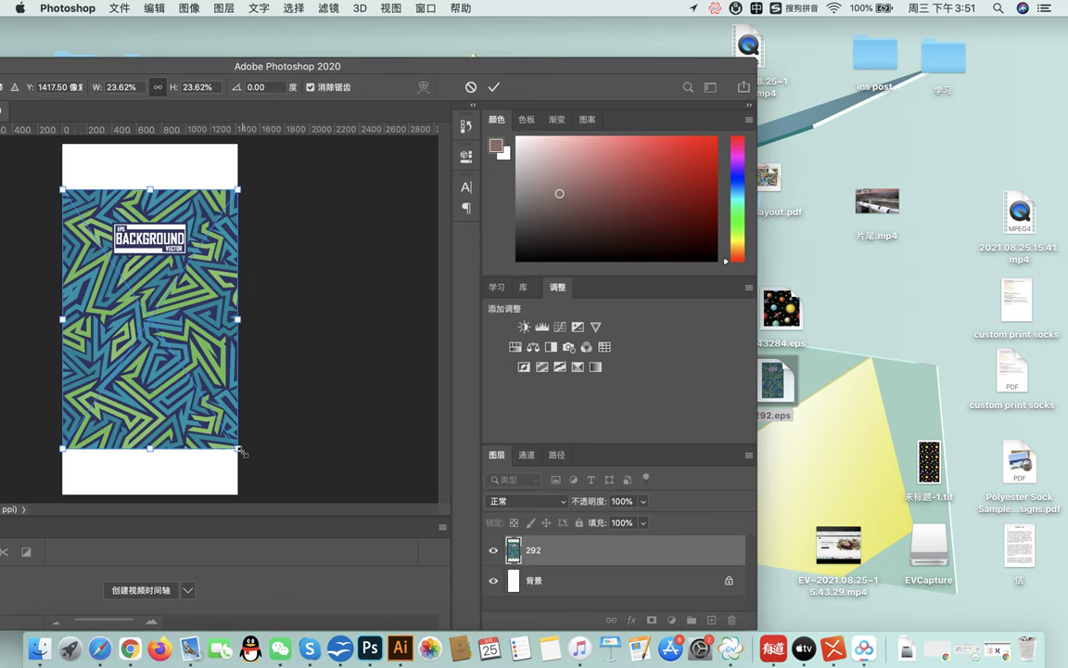
pyautogui.moveTo(239, 449)
pyautogui.mouseDown()
pyautogui.moveTo(195, 430)
pyautogui.moveTo(202, 400)
pyautogui.mouseUp()
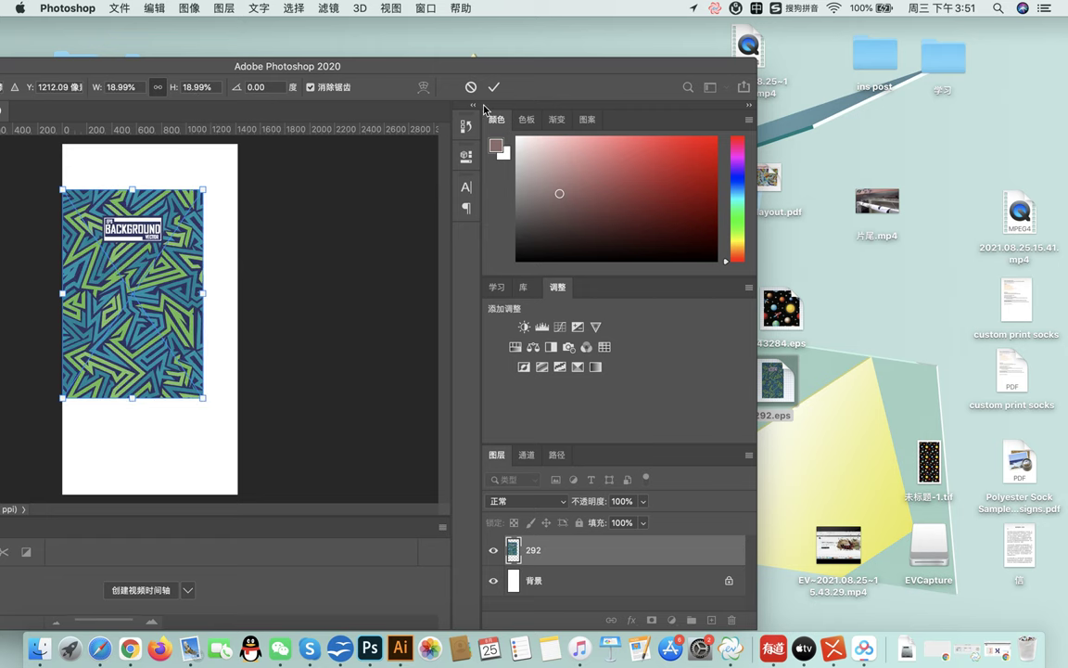
pyautogui.click(497, 87)
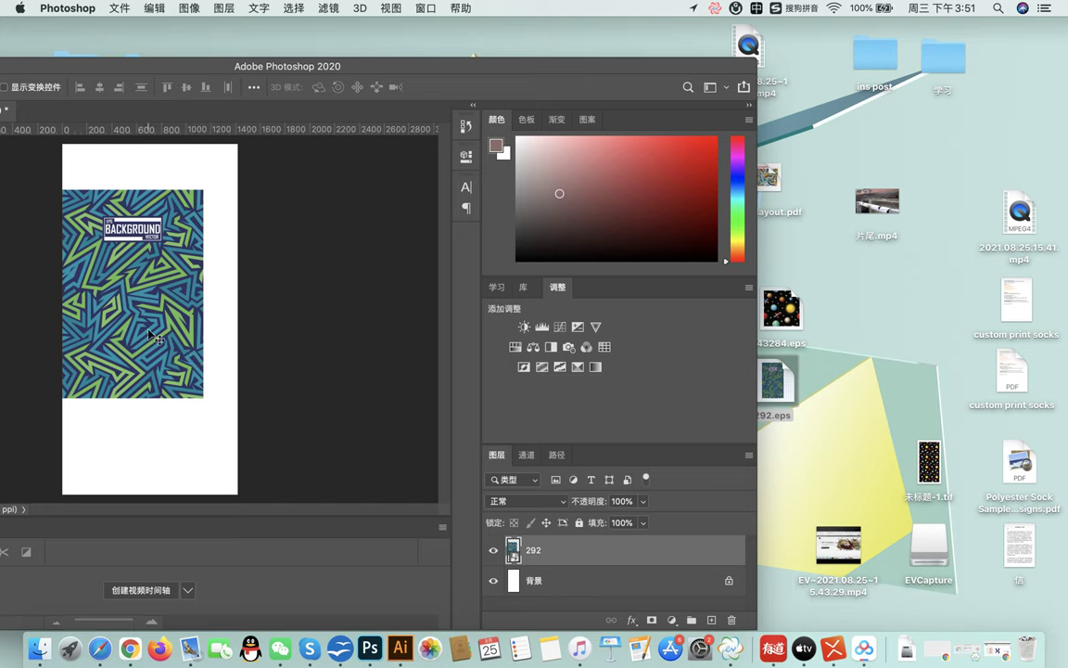
# - Paste a second 292 pattern layer and position it on the right, overlapping the first
pyautogui.hotkey('ctrl', 'v')
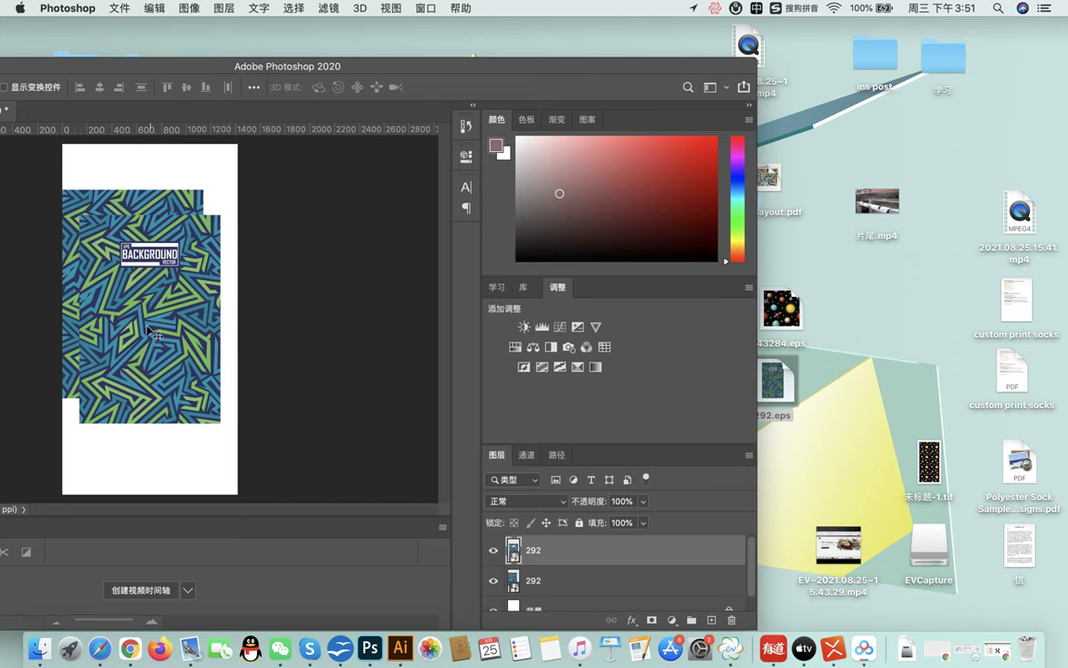
pyautogui.moveTo(231, 350)
pyautogui.mouseDown()
pyautogui.moveTo(208, 326)
pyautogui.moveTo(229, 309)
pyautogui.mouseUp()
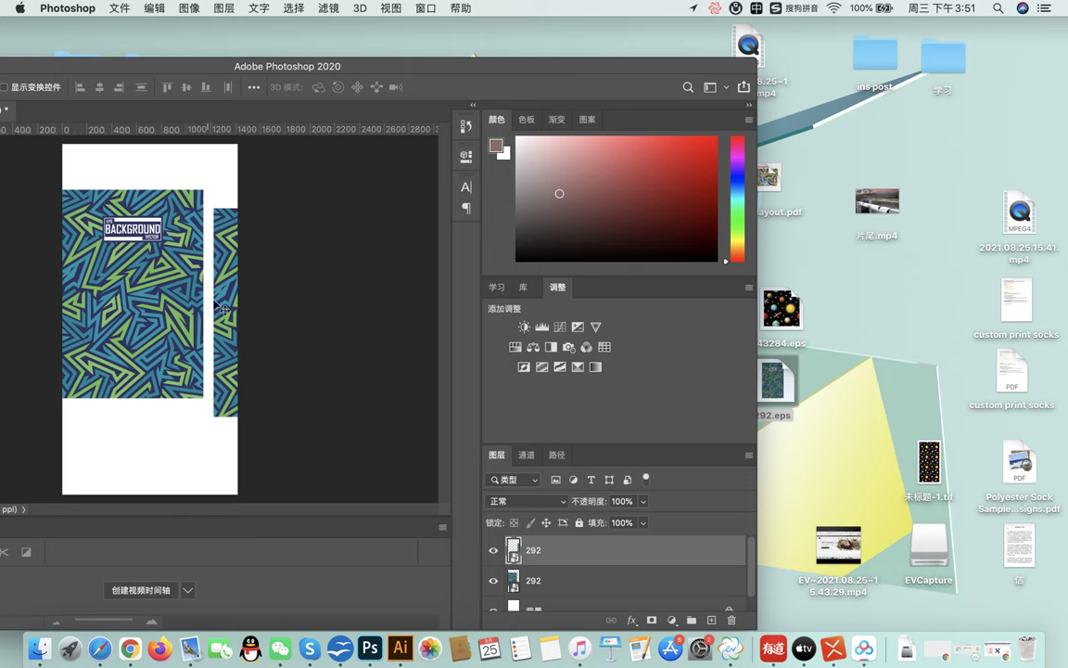
pyautogui.moveTo(224, 306); pyautogui.dragTo(215, 292)
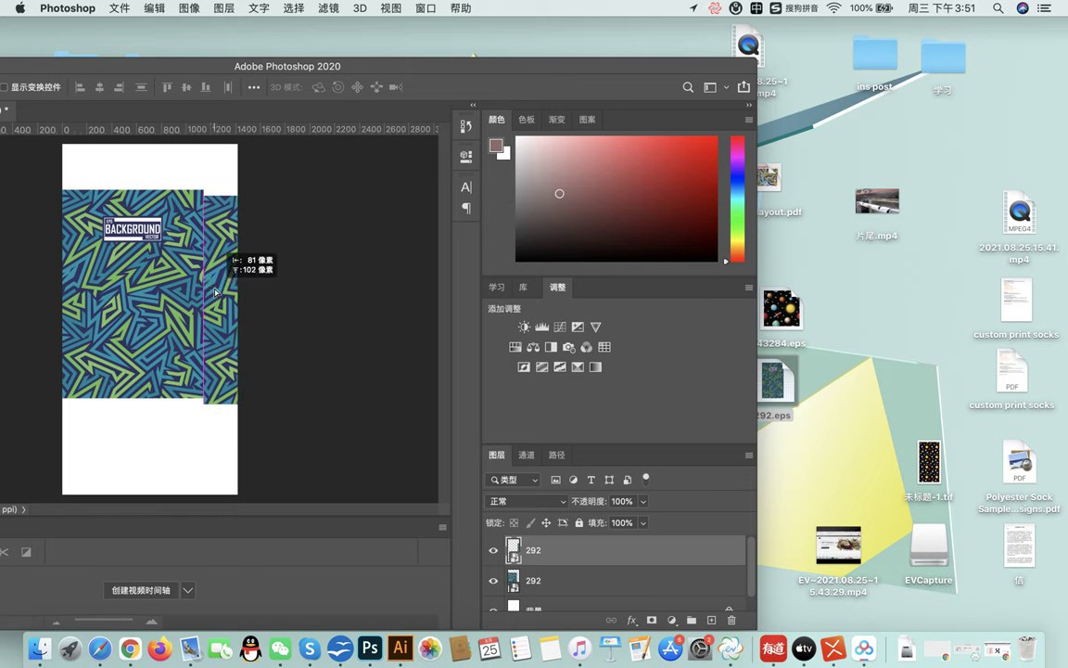
pyautogui.press('Up')
pyautogui.press('Up')
pyautogui.press('Up')
pyautogui.press('Up')
pyautogui.press('Up')
pyautogui.press('Up')
pyautogui.press('Up')
pyautogui.press('Up')
pyautogui.press('Up')
pyautogui.press('Up')
# - Zoom in to inspect the pattern seam and select the lower 292 layer
pyautogui.press('super+equal')
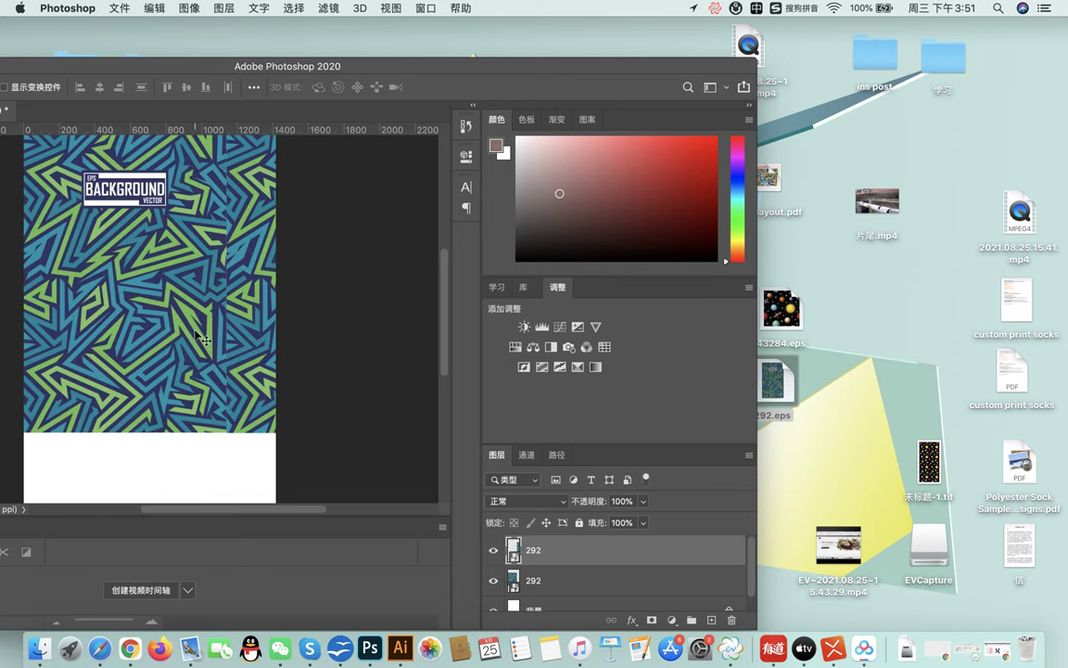
pyautogui.scroll(2, 234, 317)
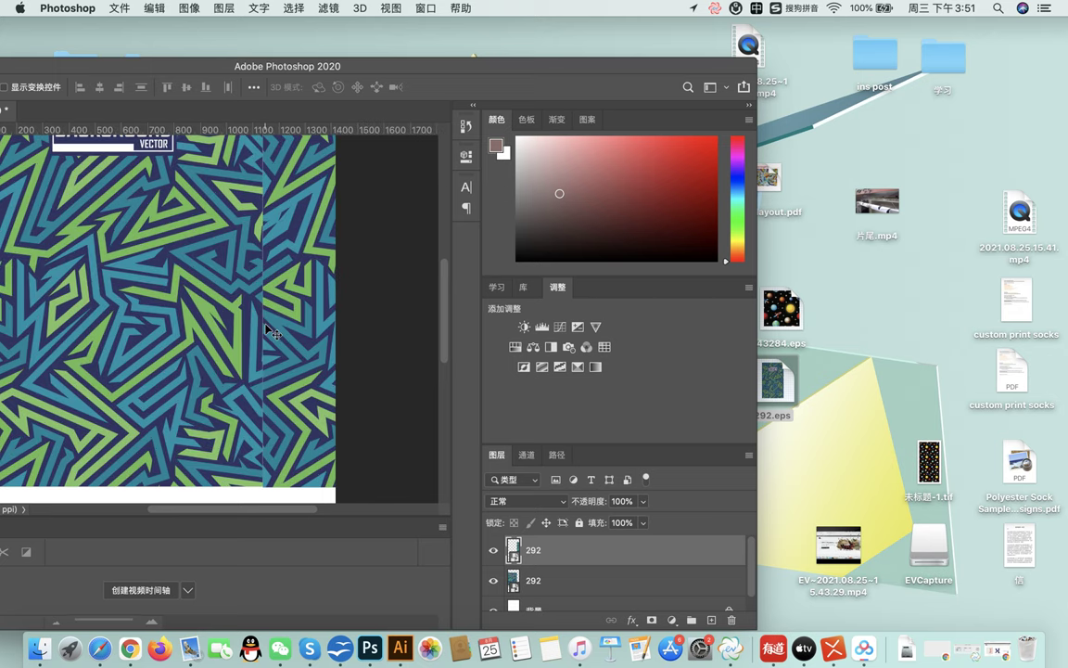
pyautogui.scroll(-2, 269, 330)
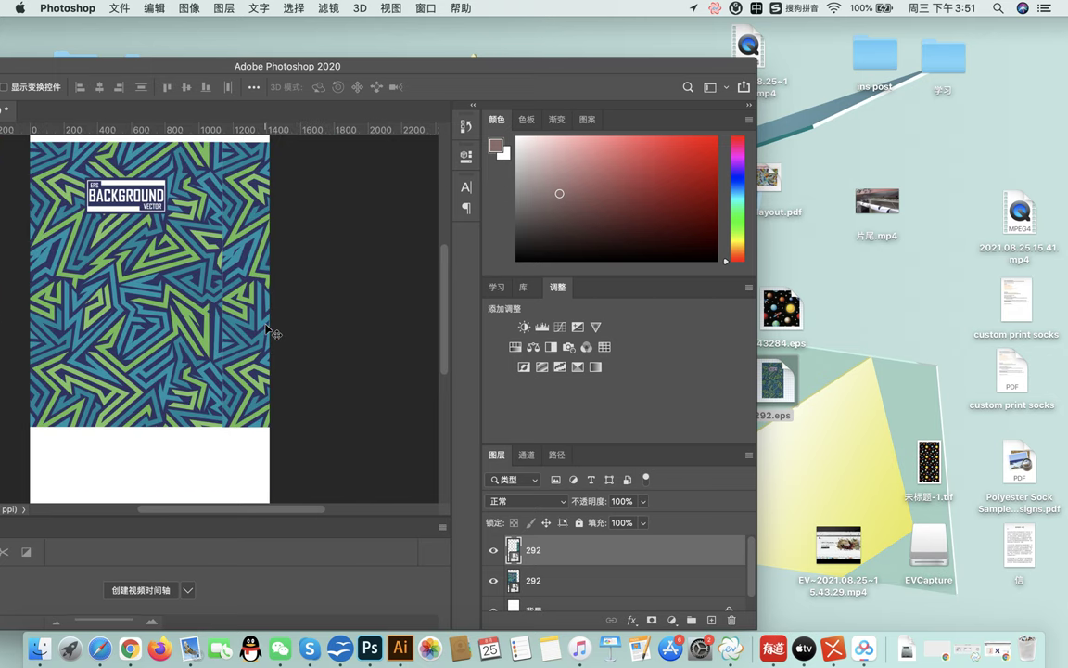
pyautogui.scroll(-1, 149, 295)
pyautogui.scroll(-1, 151, 299)
pyautogui.scroll(-1, 148, 336)
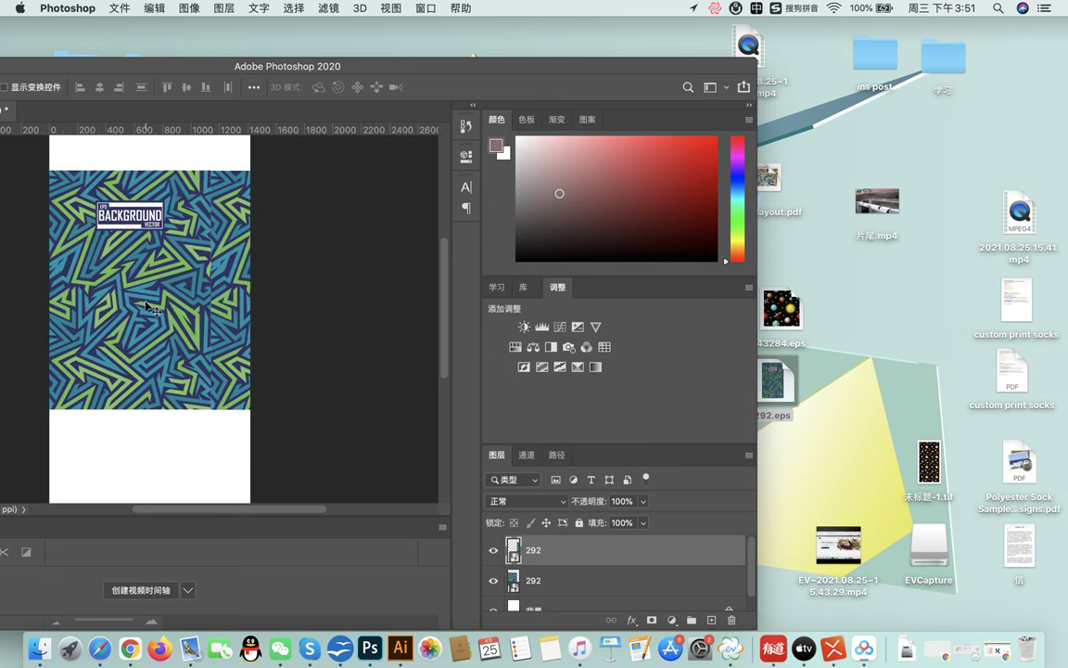
pyautogui.click(145, 304)
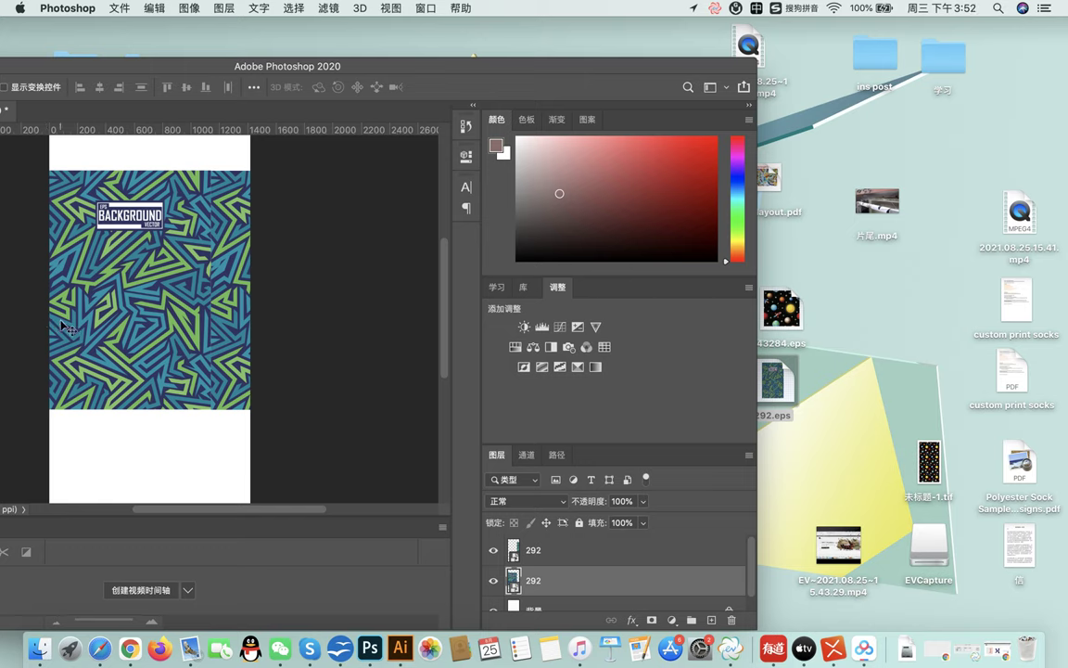
# - Delete both 292 layers and place 43284.eps at the canvas top-left
pyautogui.press('BackSpace')
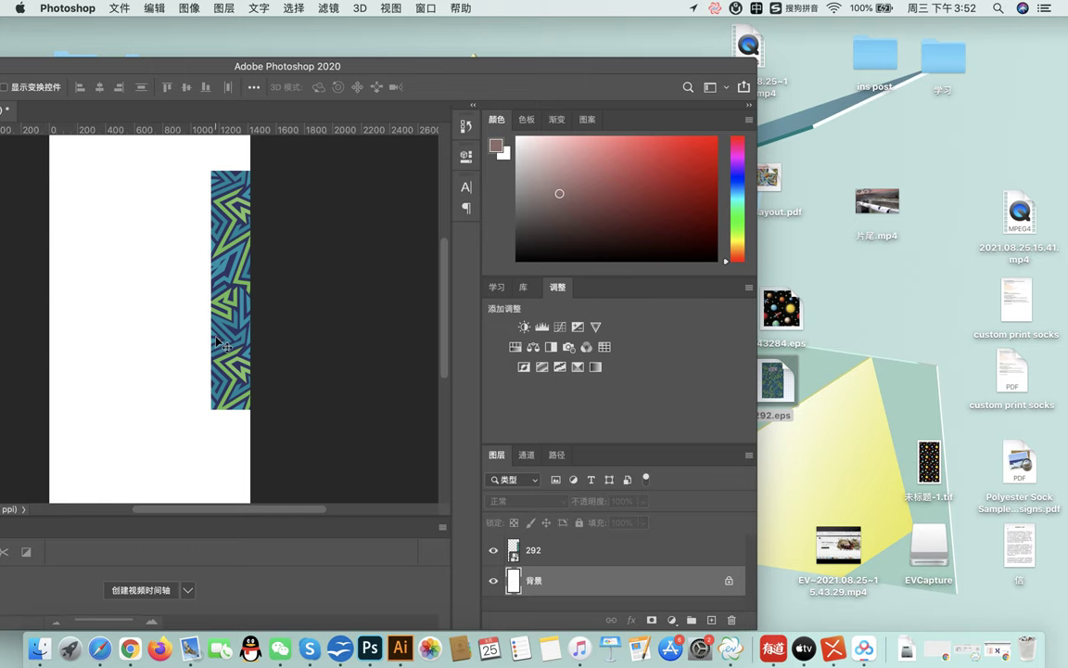
pyautogui.press('BackSpace')
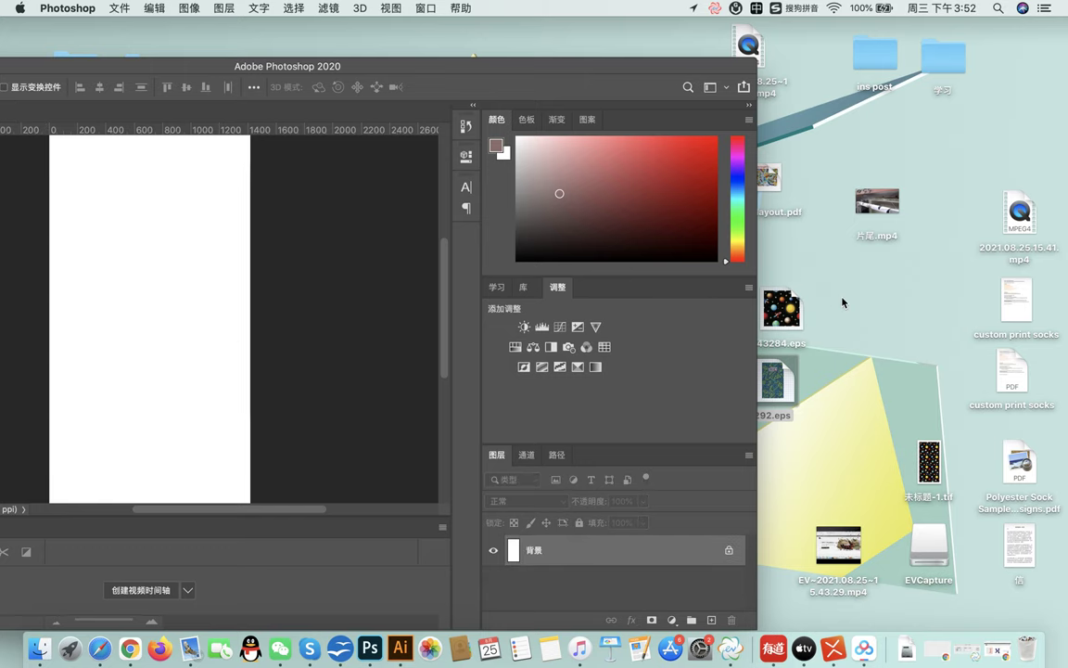
pyautogui.moveTo(781, 311); pyautogui.dragTo(205, 317)
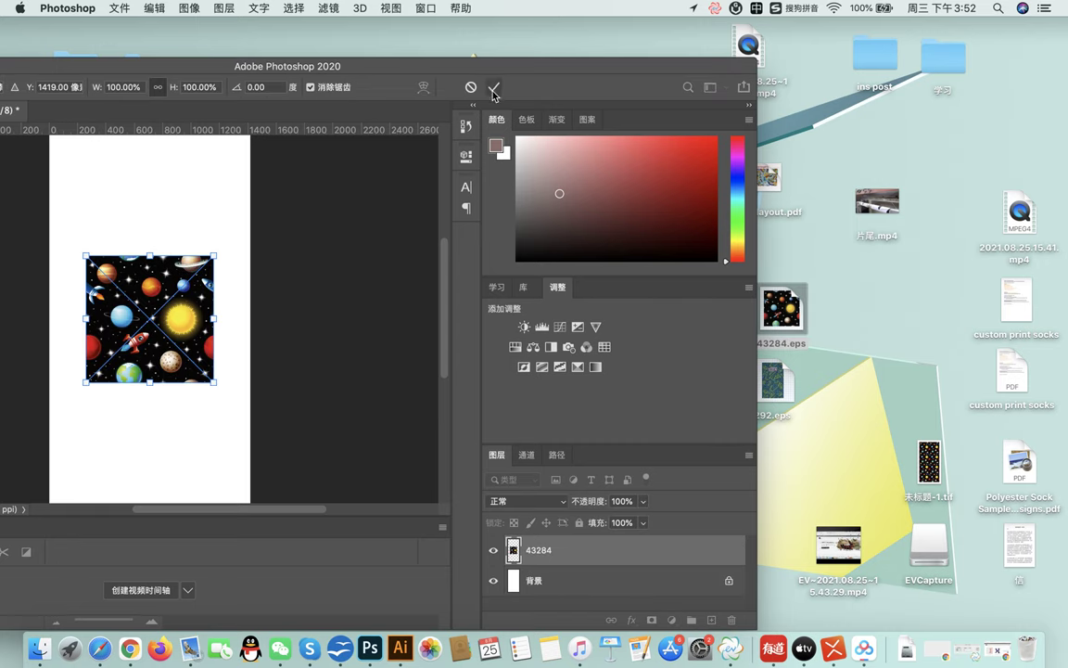
pyautogui.click(494, 89)
pyautogui.moveTo(155, 332); pyautogui.dragTo(116, 214)
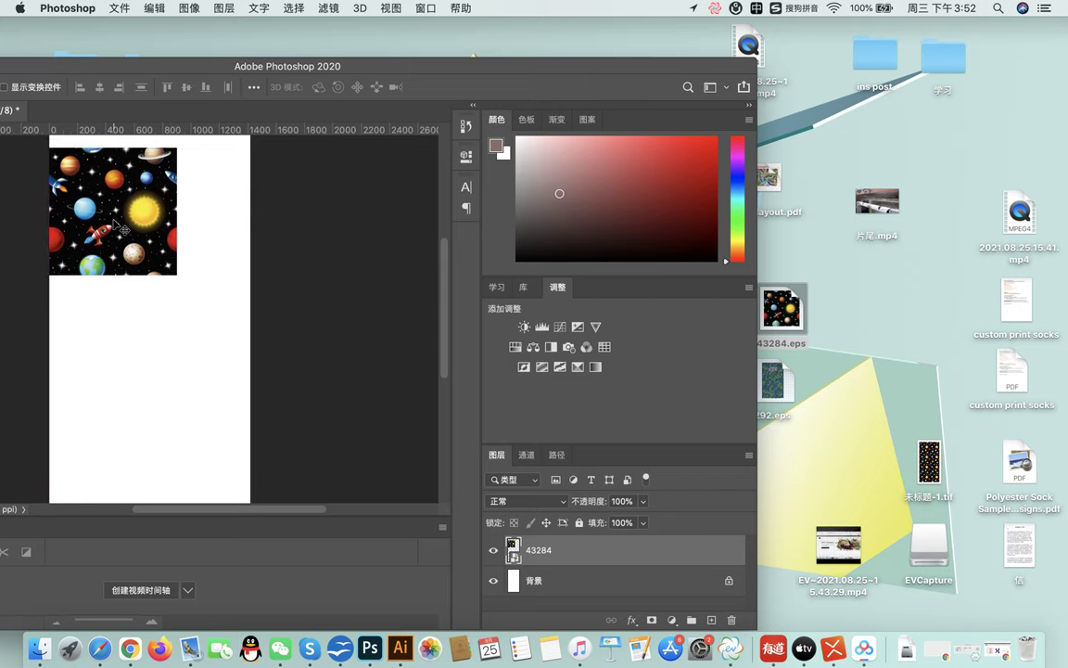
pyautogui.moveTo(114, 221); pyautogui.dragTo(115, 276)
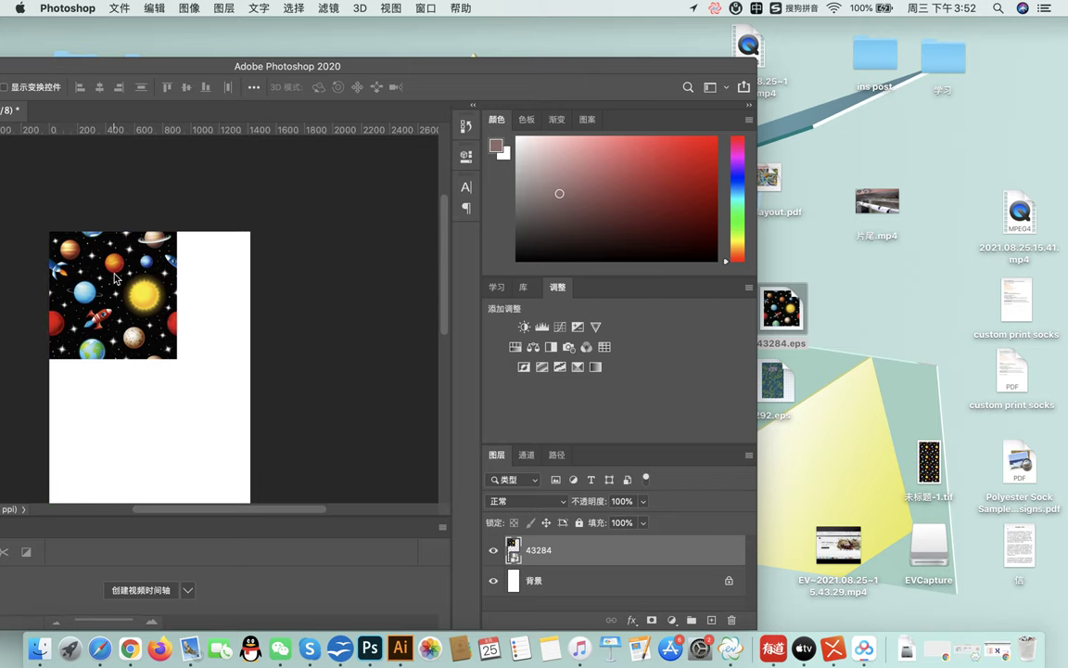
# - Duplicate the 43284 planet image and align the copy edge to edge on its right
pyautogui.press('super+c')
pyautogui.press('super+v')
pyautogui.moveTo(222, 373)
pyautogui.mouseDown()
pyautogui.moveTo(188, 360)
pyautogui.moveTo(209, 293)
pyautogui.moveTo(197, 283)
pyautogui.mouseUp()
pyautogui.scroll(3, 167, 307)
pyautogui.scroll(2, 174, 332)
pyautogui.scroll(1, 174, 332)
pyautogui.scroll(1, 173, 332)
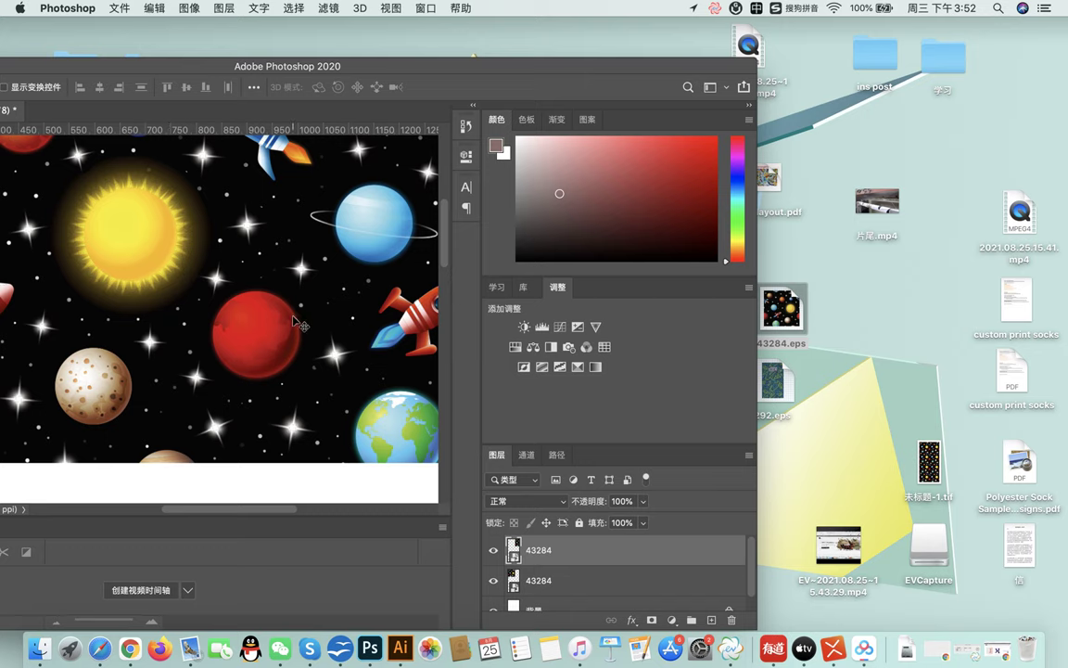
pyautogui.moveTo(320, 320); pyautogui.dragTo(298, 323)
# - Scroll down to check the white lower part of the canvas
pyautogui.scroll(-1, 272, 309)
pyautogui.scroll(-1, 288, 278)
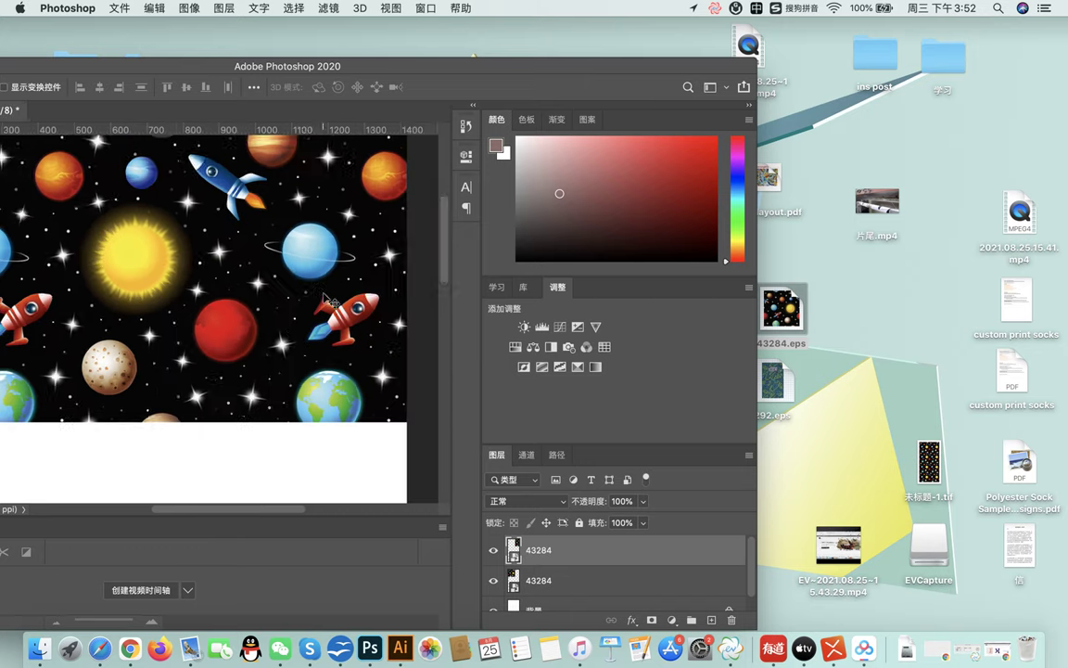
pyautogui.scroll(-1, 299, 269)
pyautogui.scroll(-2, 325, 287)
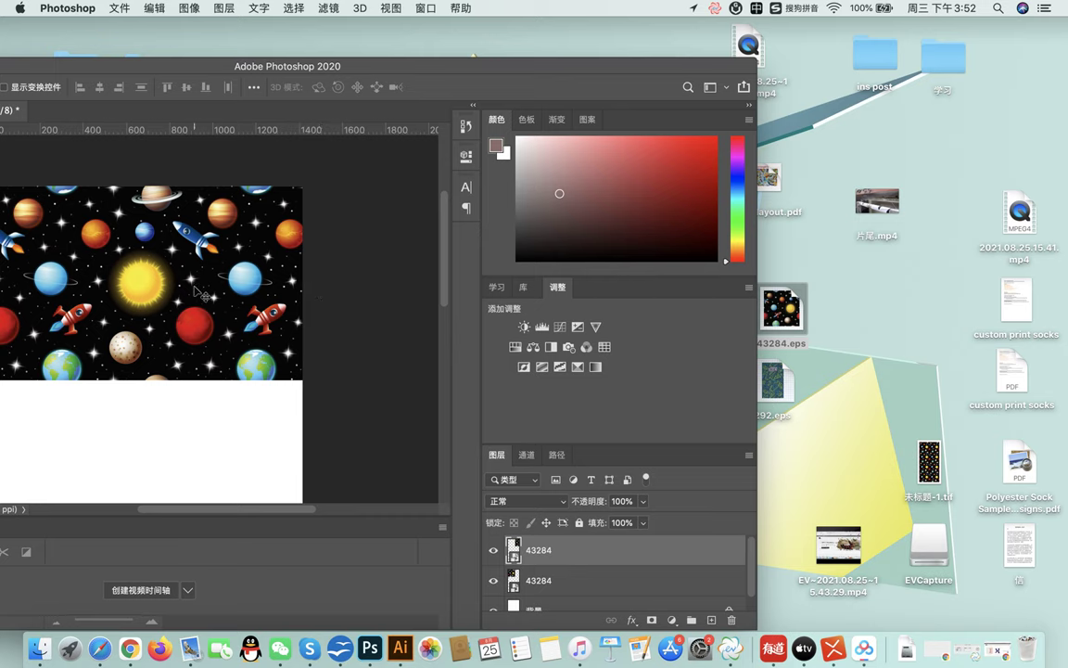
pyautogui.hscroll(-5, 269, 292)
pyautogui.scroll(-2, 197, 292)
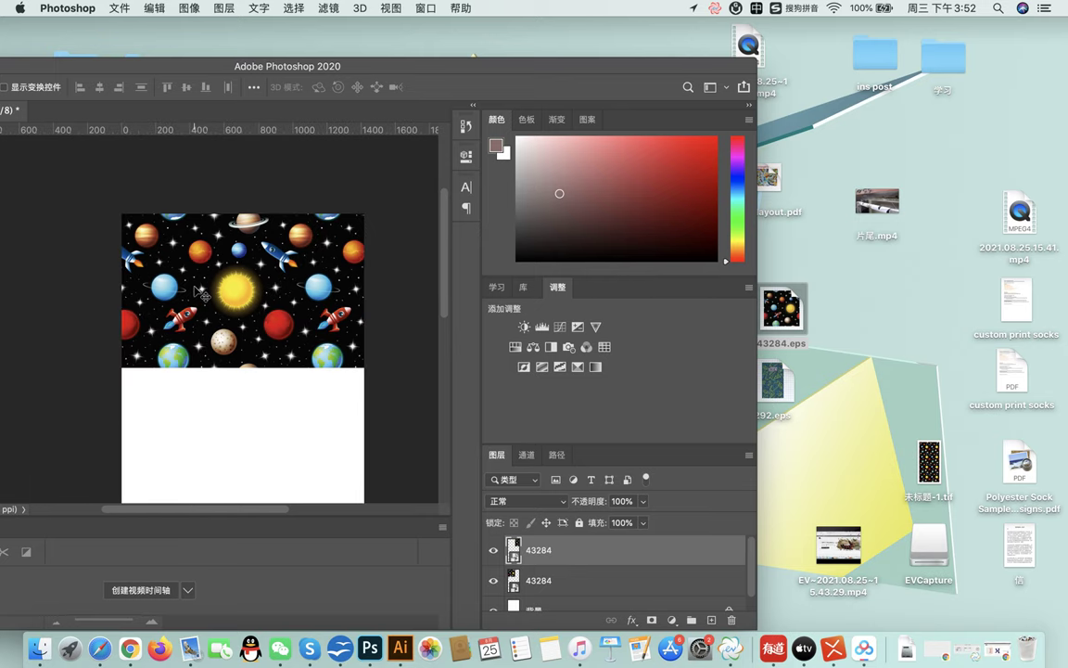
pyautogui.scroll(-1, 198, 324)
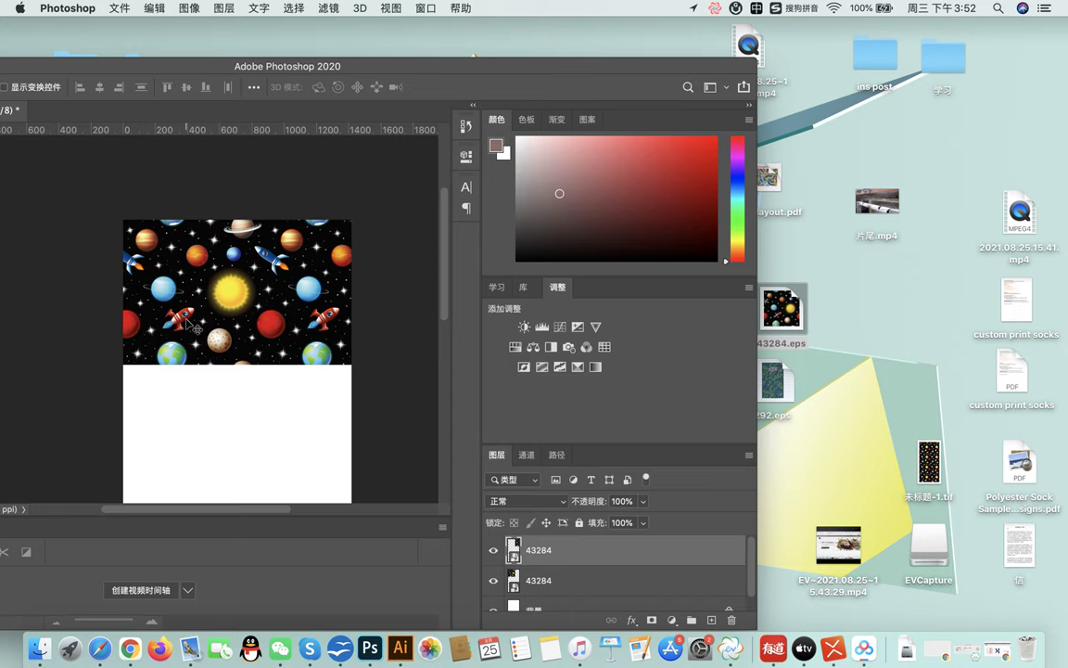
pyautogui.scroll(-2, 189, 324)
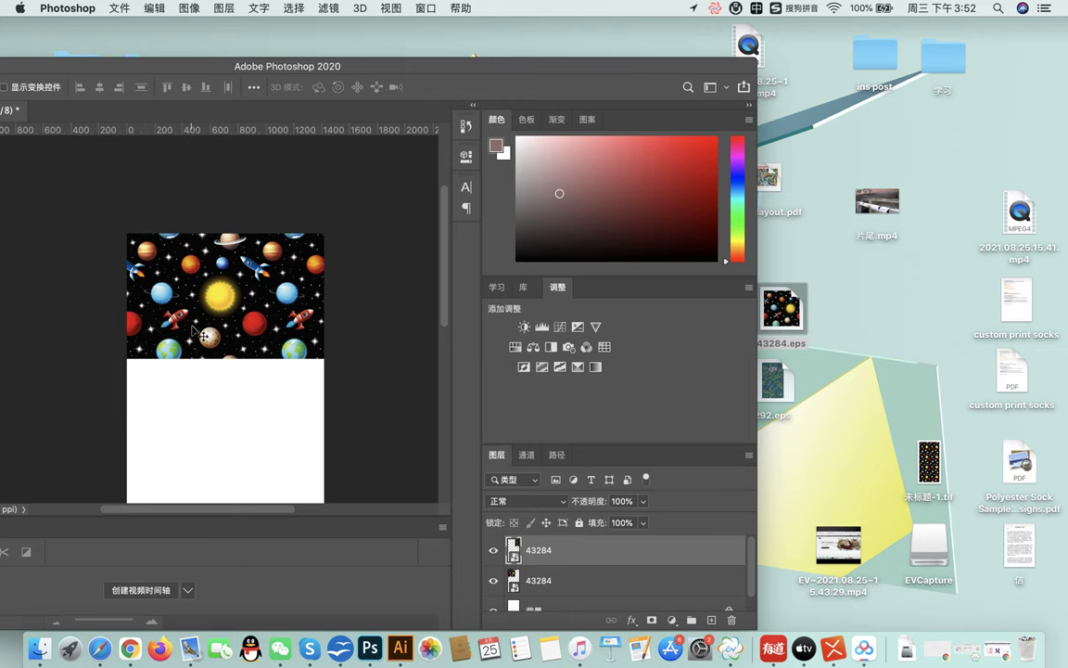
pyautogui.scroll(-1, 193, 326)
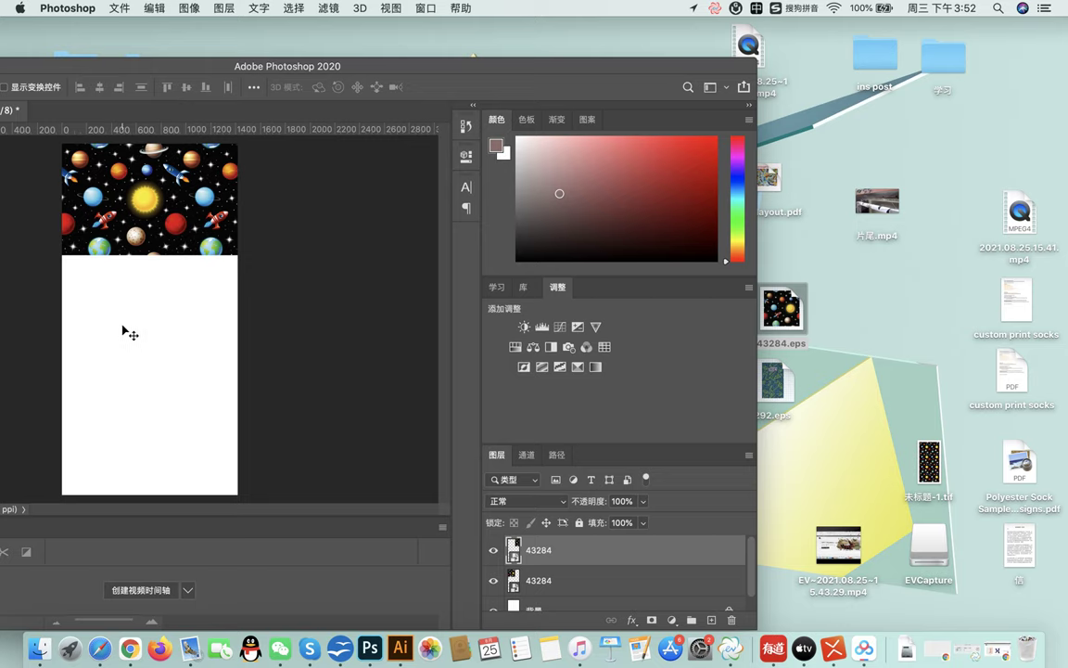
# - Scale both 43284 layers together to 78.94% and move them flush to the canvas top
pyautogui.moveTo(37, 151); pyautogui.dragTo(238, 183)
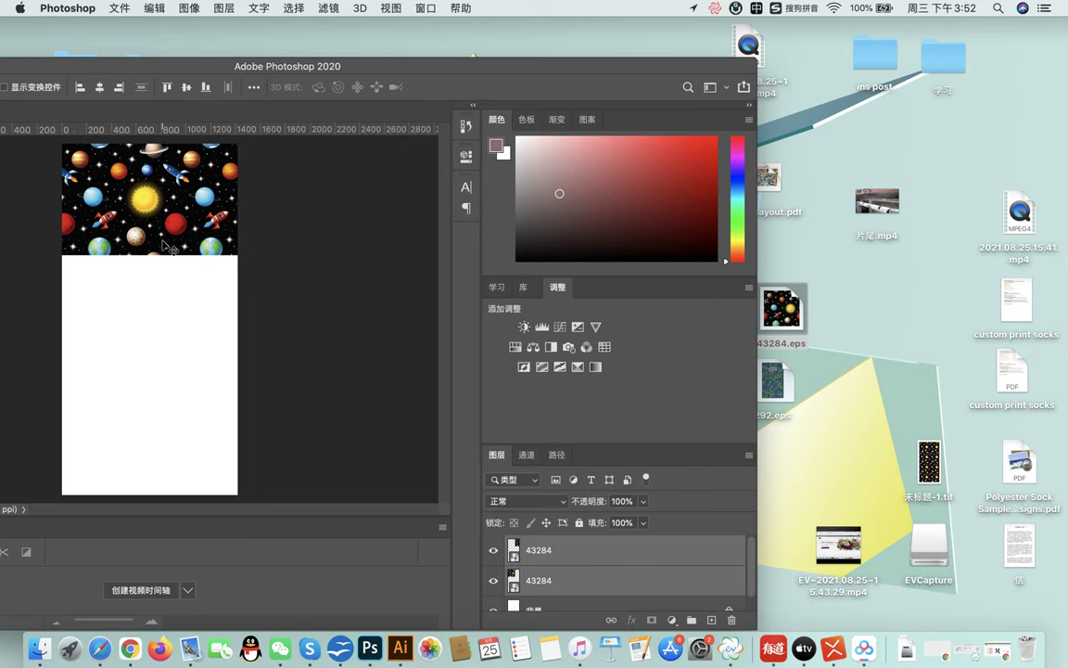
pyautogui.press('super+t')
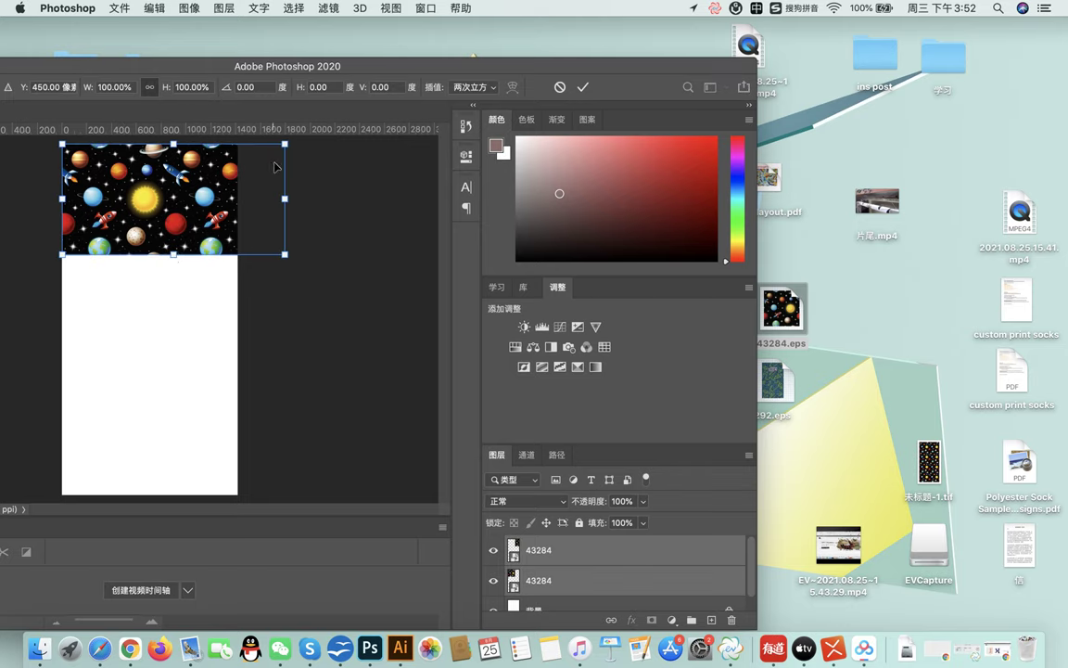
pyautogui.moveTo(284, 144); pyautogui.dragTo(230, 158)
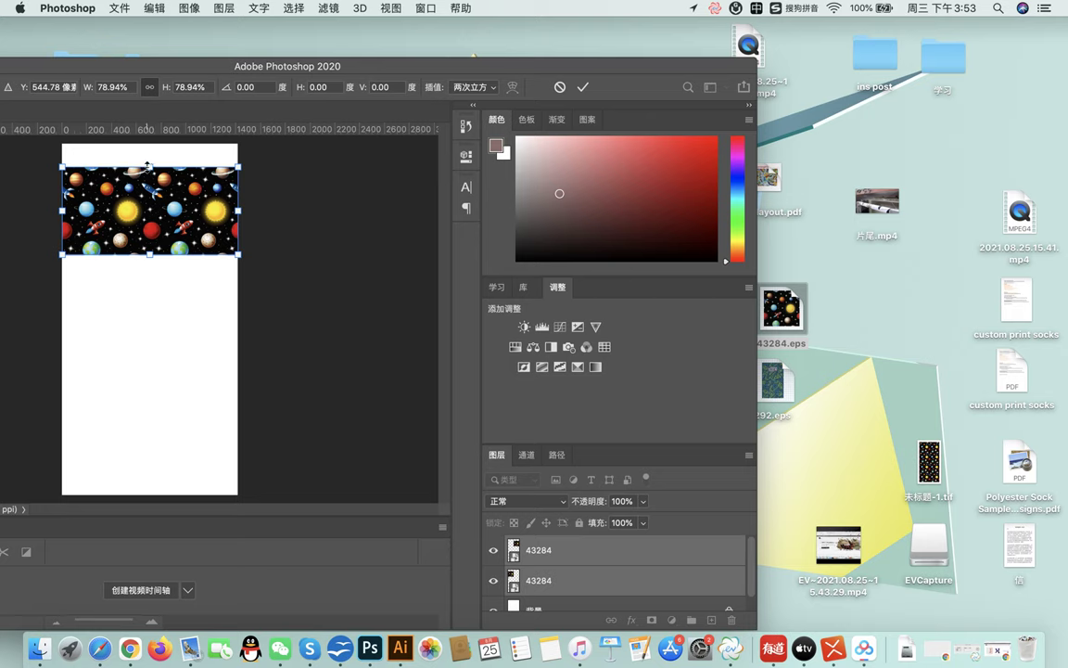
pyautogui.moveTo(147, 186); pyautogui.dragTo(147, 162)
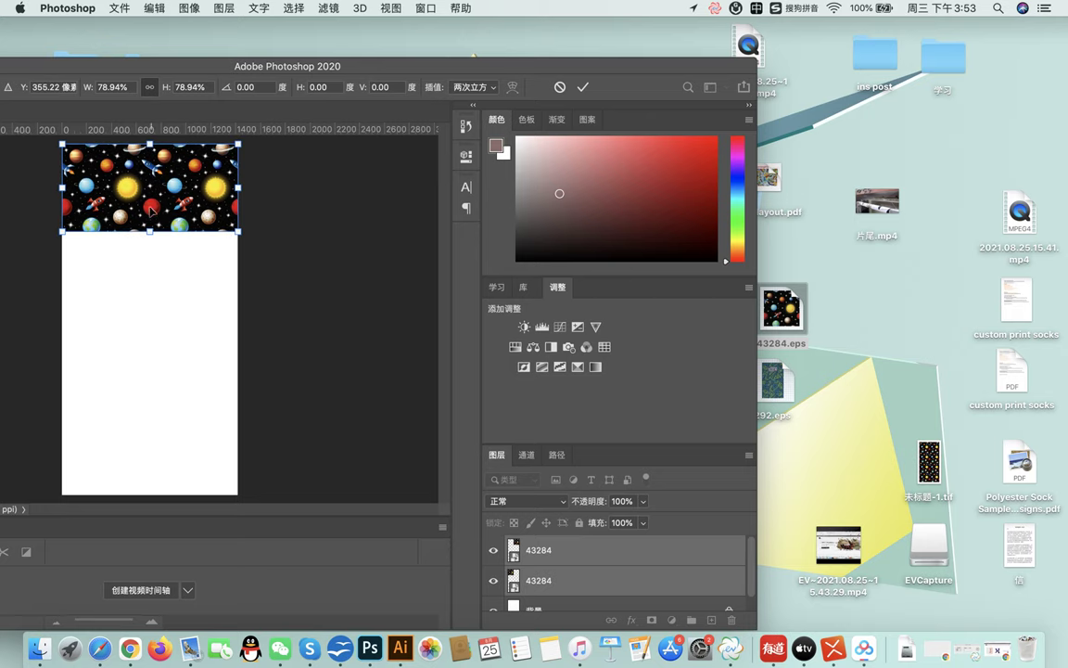
pyautogui.click(582, 87)
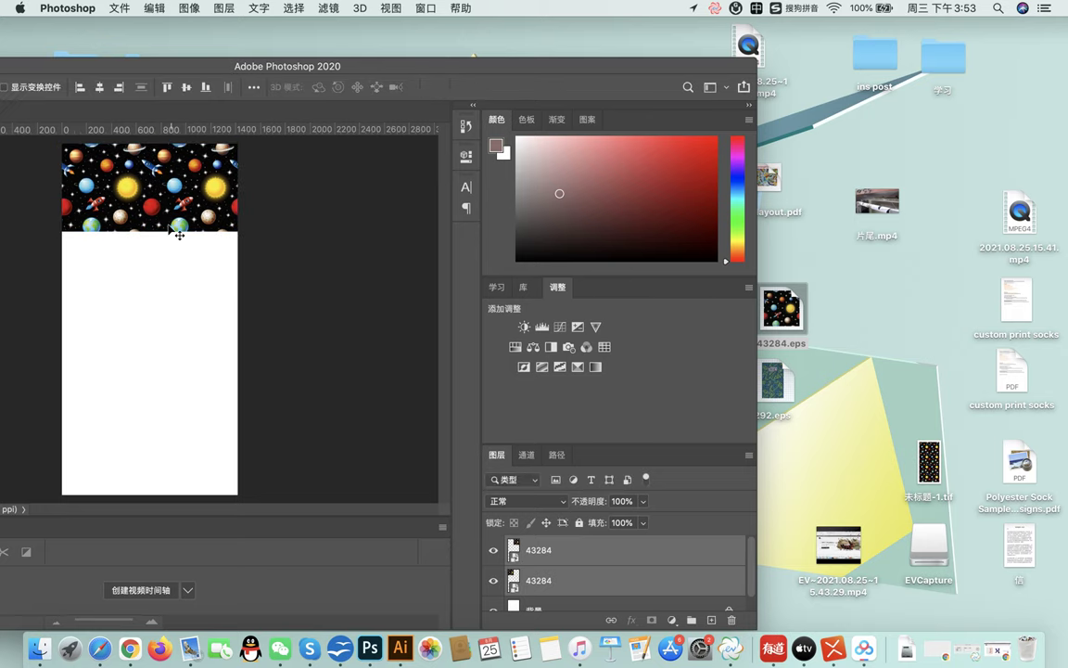
# - Paste another copy of the planet band below the first and maximize the Photoshop window
pyautogui.press('super+c')
pyautogui.press('super+v')
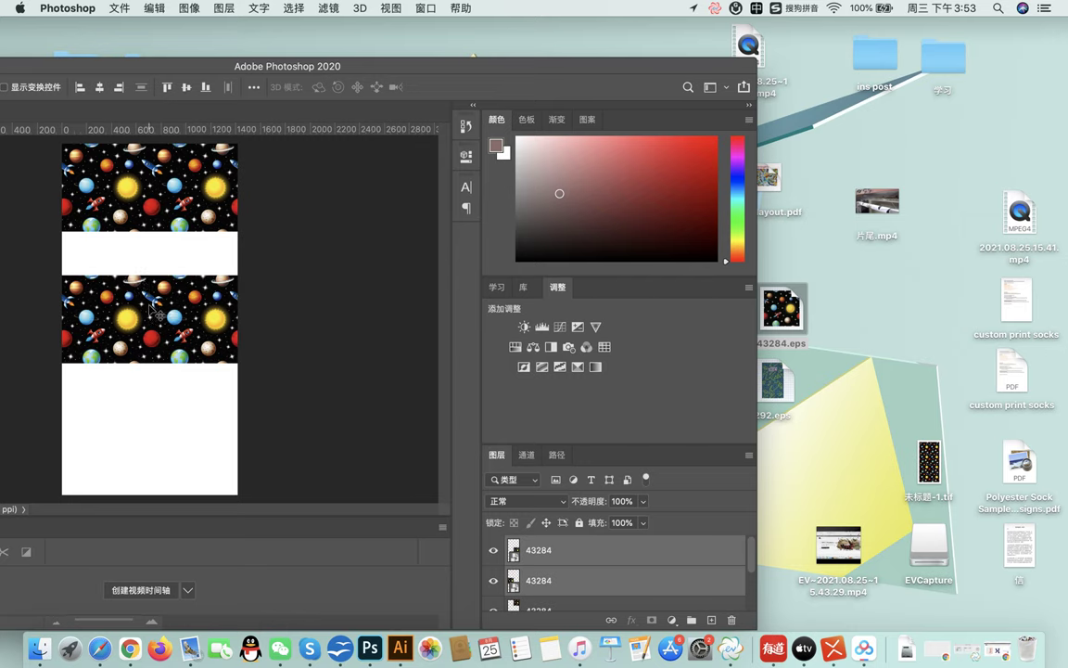
pyautogui.moveTo(131, 274); pyautogui.dragTo(123, 232)
pyautogui.press('super+equal')
pyautogui.press('super+equal')
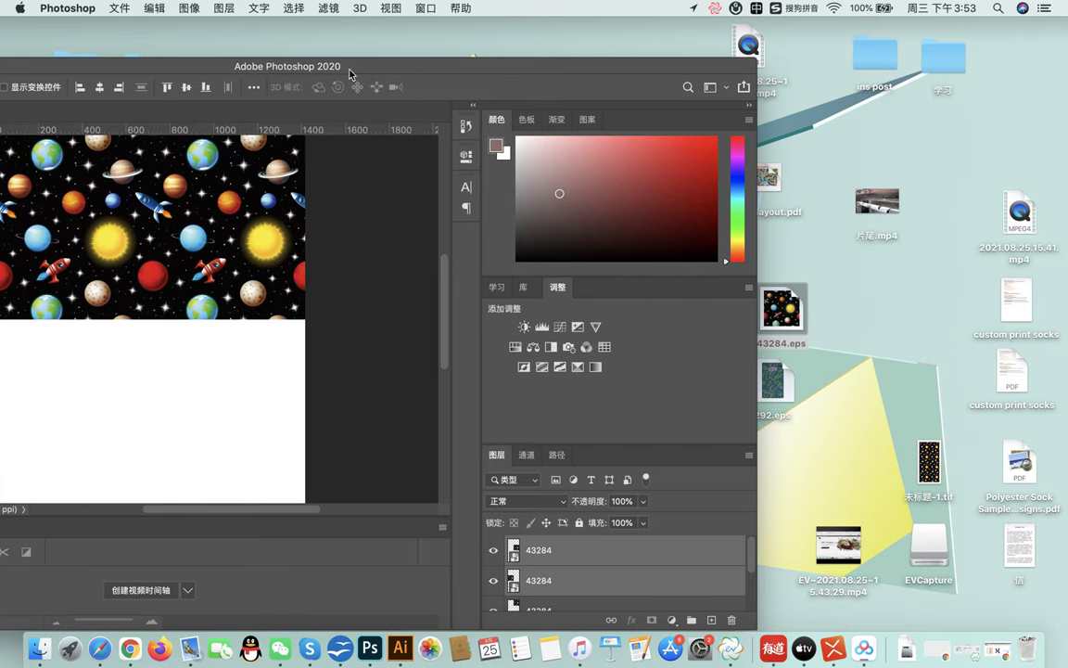
pyautogui.moveTo(351, 68); pyautogui.dragTo(482, 82)
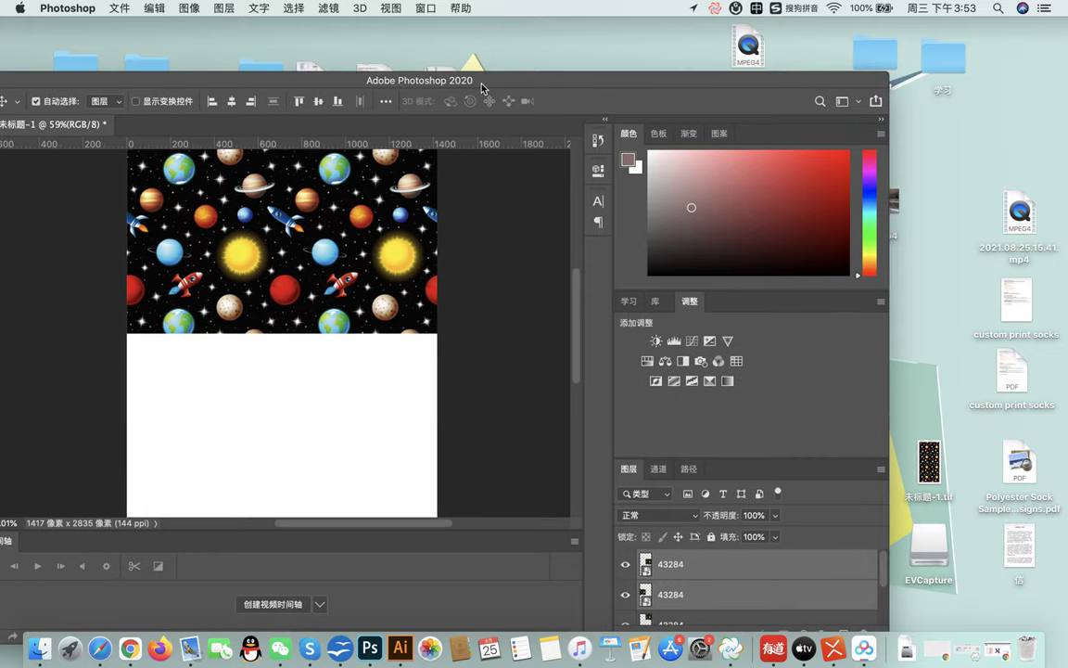
pyautogui.doubleClick(351, 80)
# - Slide the pattern copy down to cover the white strip at the canvas bottom
pyautogui.scroll(5, 399, 197)
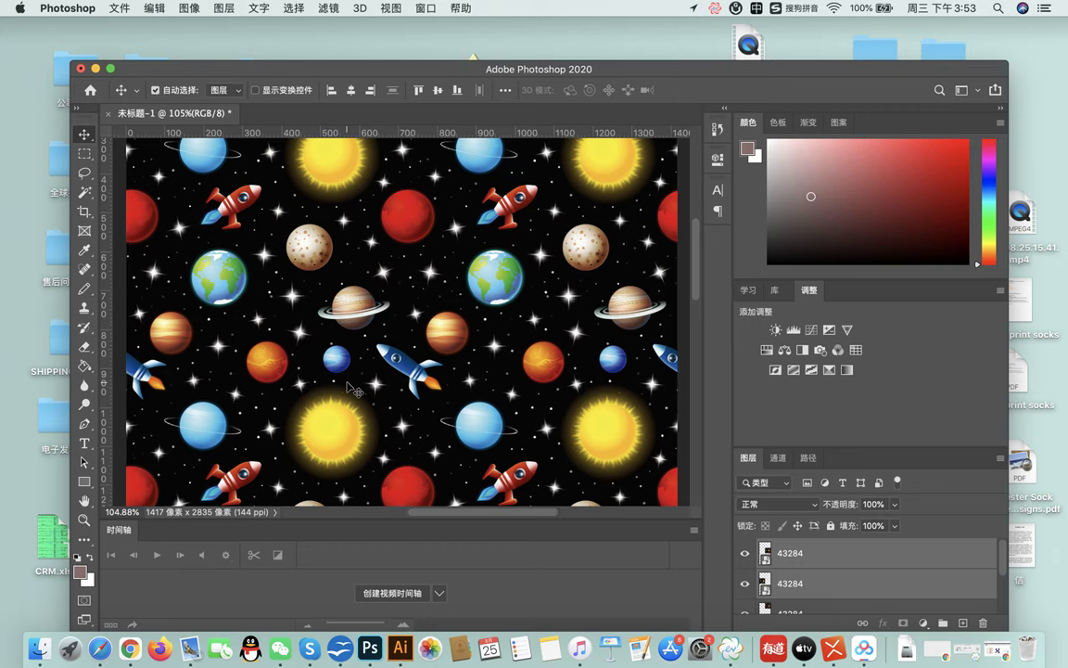
pyautogui.scroll(-2, 355, 390)
pyautogui.scroll(-2, 356, 390)
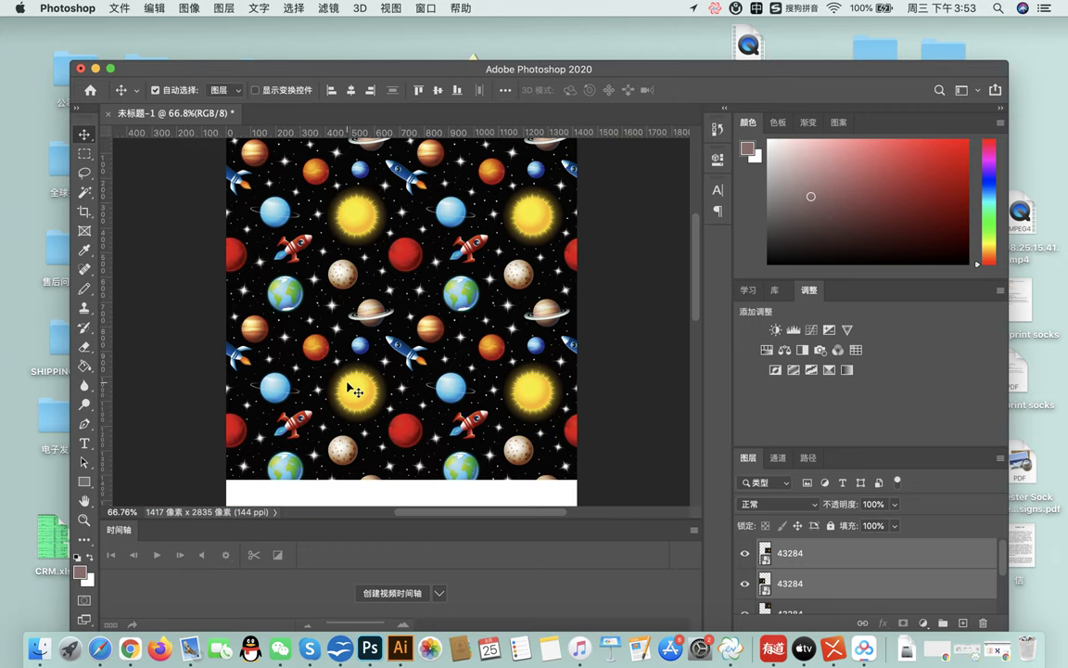
pyautogui.scroll(-1, 348, 345)
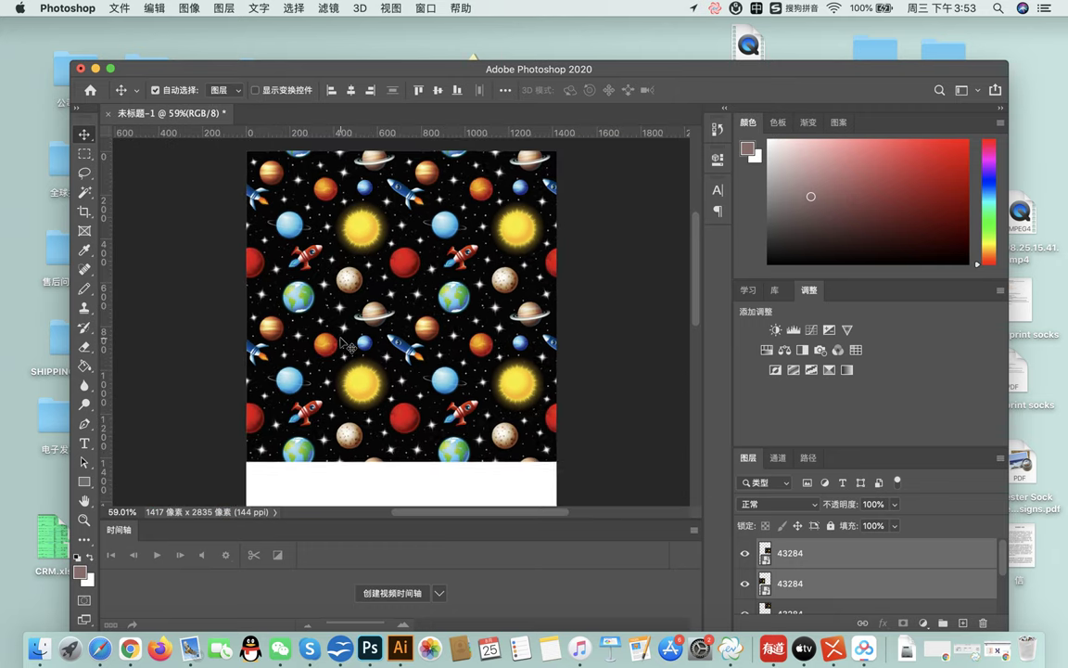
pyautogui.scroll(-1, 348, 345)
pyautogui.scroll(-5, 384, 343)
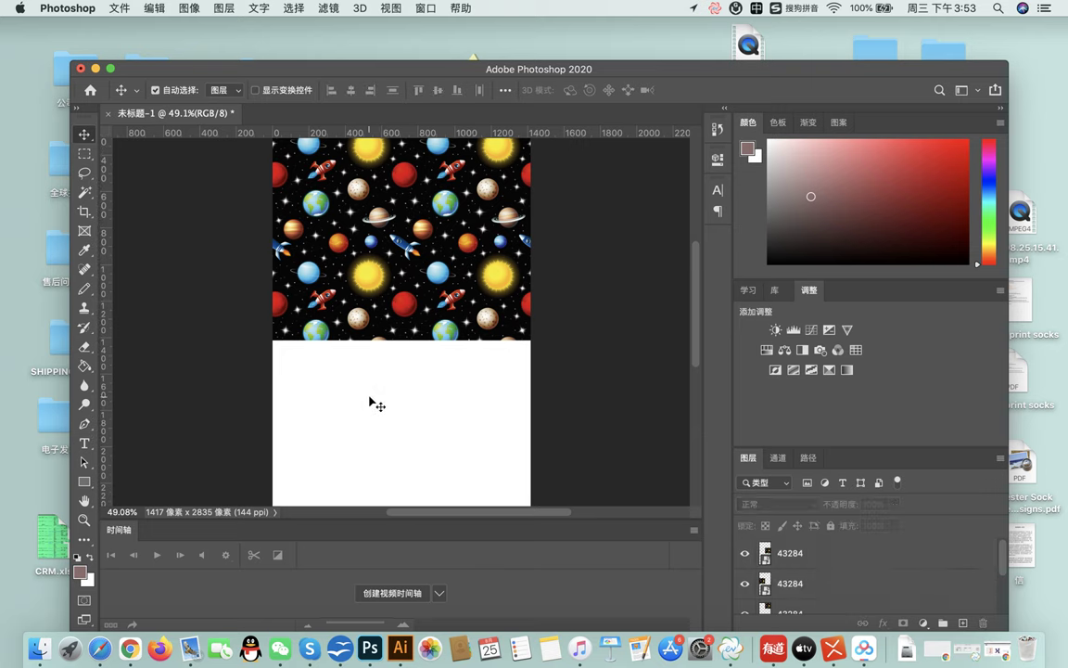
pyautogui.moveTo(376, 341)
pyautogui.mouseDown()
pyautogui.moveTo(378, 424)
pyautogui.moveTo(400, 442)
pyautogui.mouseUp()
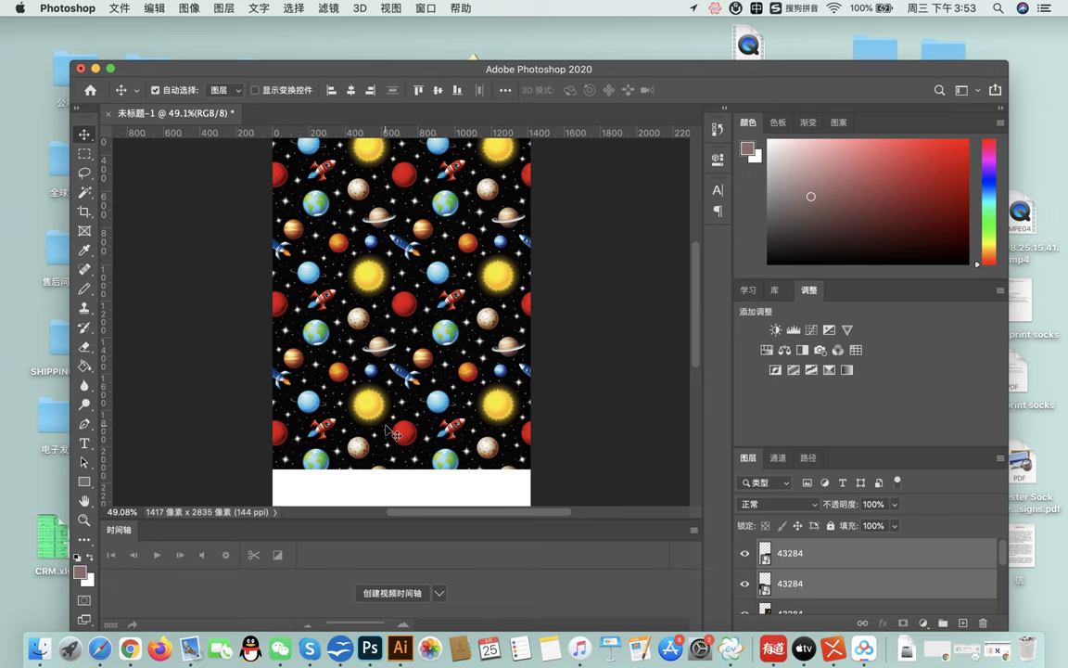
pyautogui.scroll(-2, 390, 431)
pyautogui.scroll(-2, 389, 429)
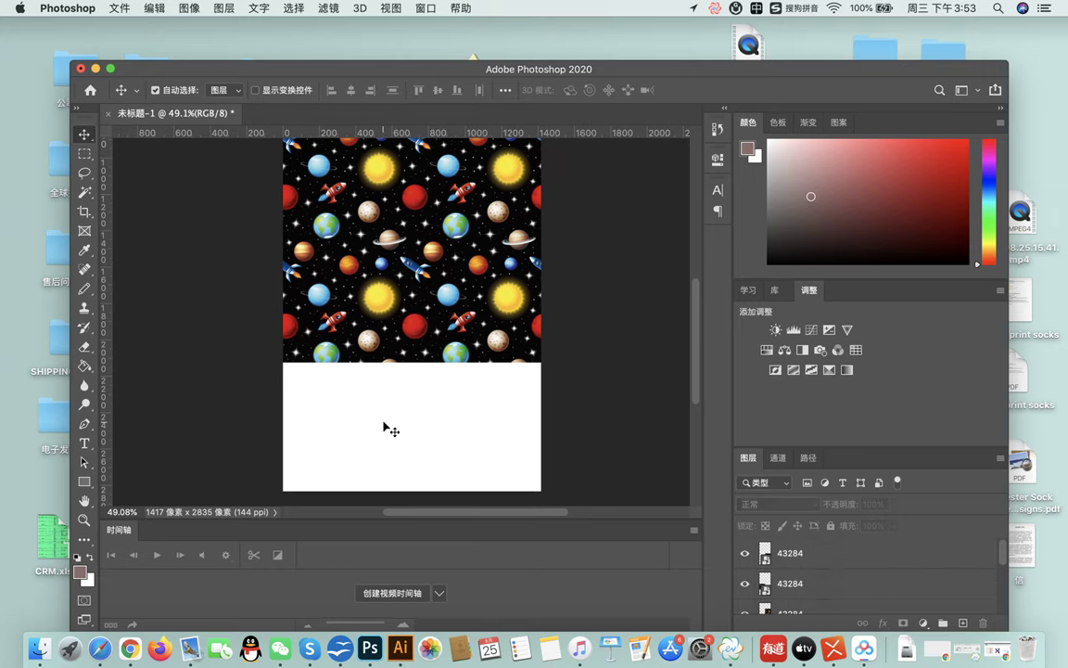
pyautogui.moveTo(370, 316); pyautogui.dragTo(405, 453)
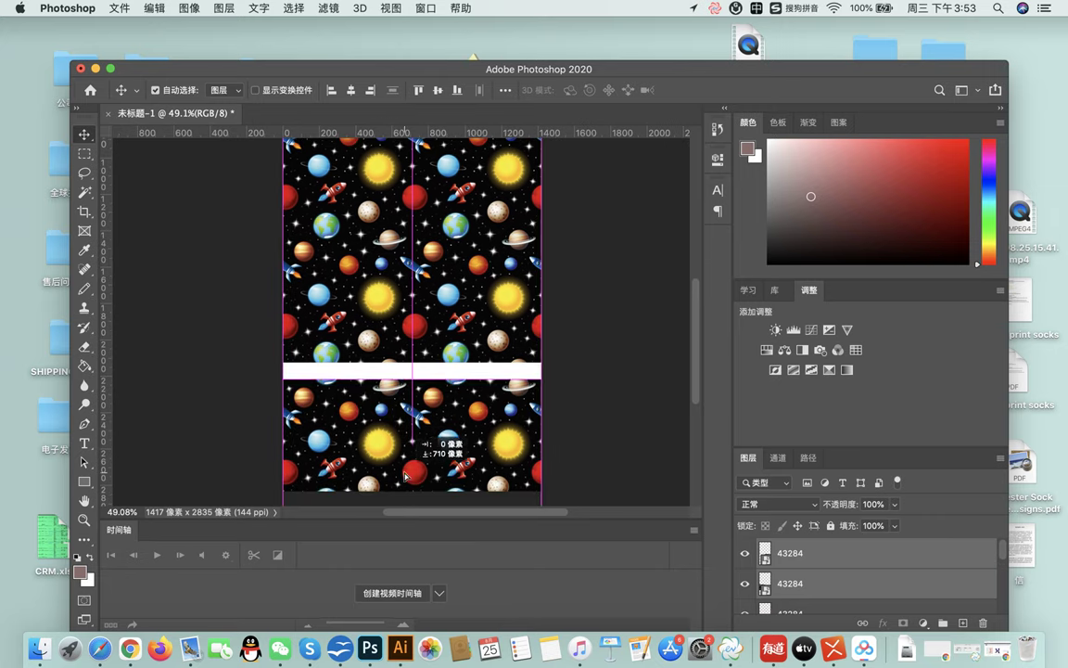
pyautogui.scroll(4, 389, 454)
pyautogui.scroll(3, 395, 456)
pyautogui.scroll(2, 395, 456)
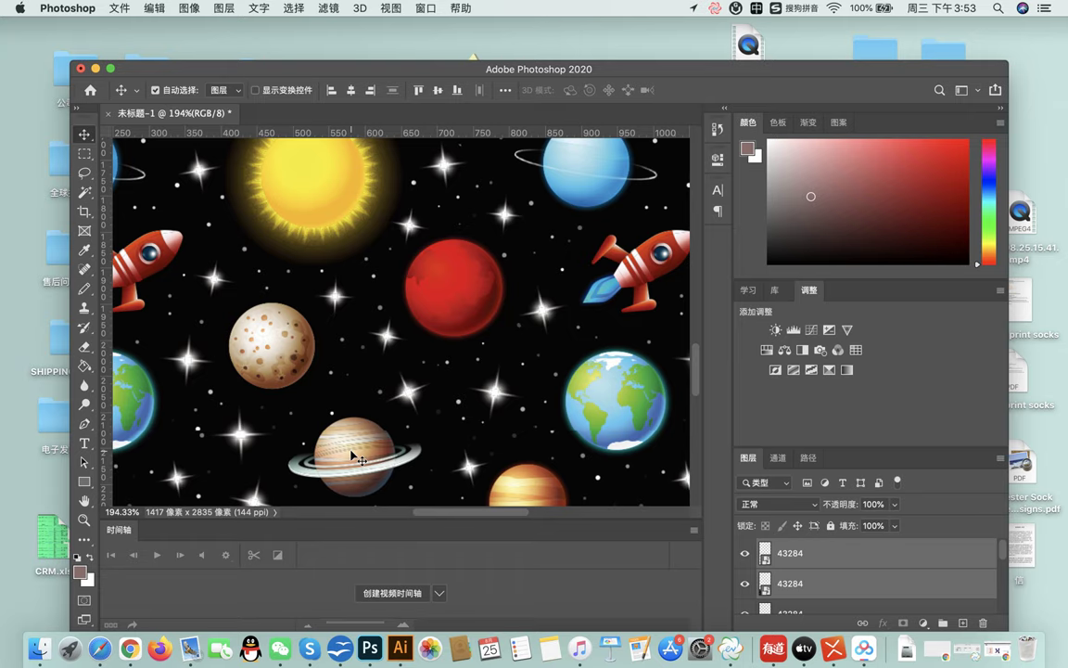
pyautogui.scroll(-2, 357, 456)
pyautogui.scroll(-3, 356, 457)
pyautogui.scroll(-3, 356, 456)
pyautogui.scroll(-1, 356, 456)
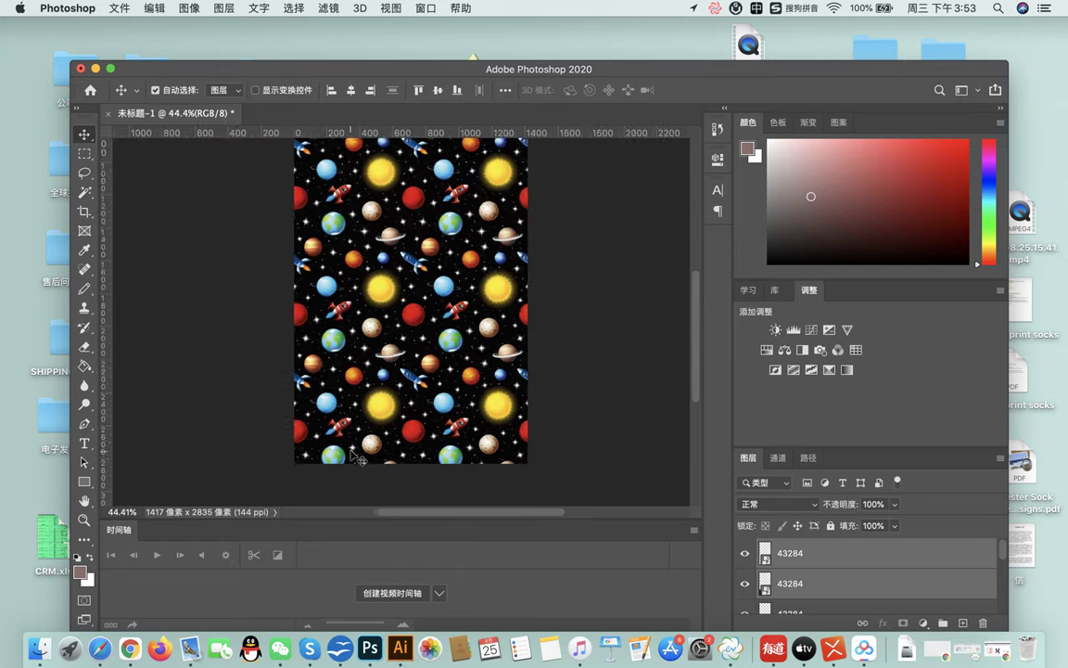
pyautogui.scroll(-1, 353, 452)
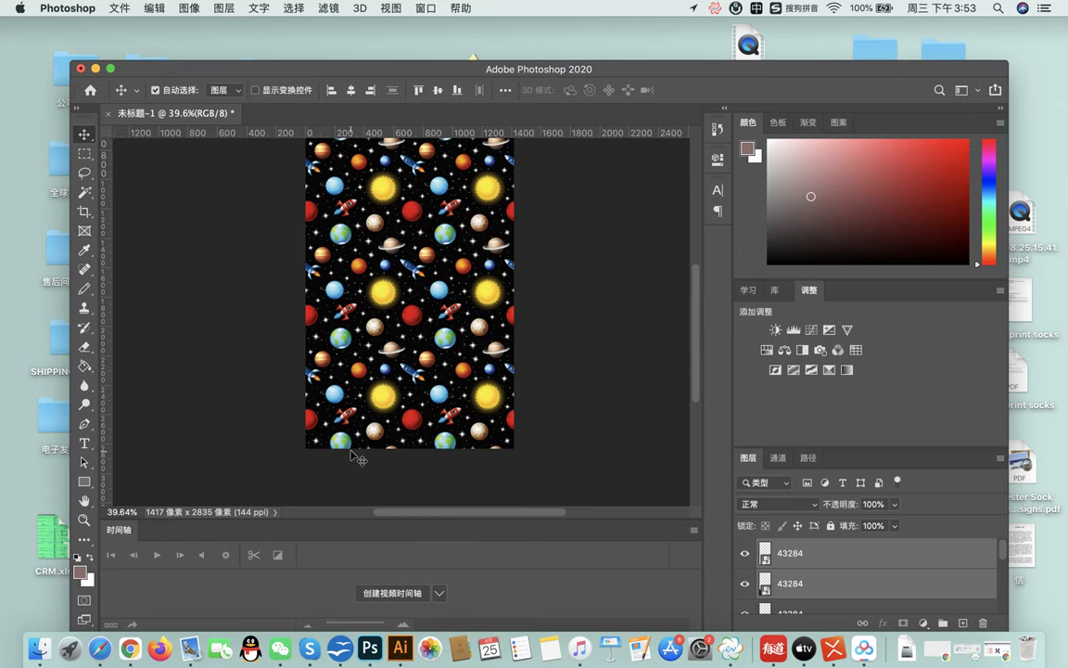
pyautogui.scroll(-1, 353, 457)
pyautogui.scroll(-1, 325, 362)
pyautogui.scroll(-1, 325, 360)
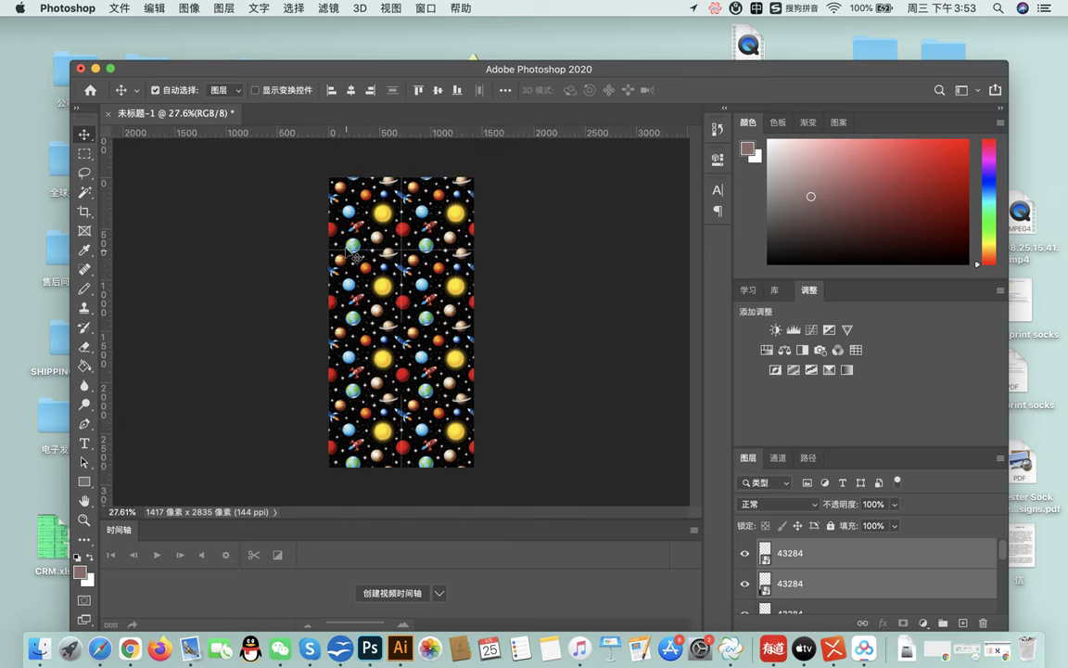
pyautogui.scroll(-1, 330, 293)
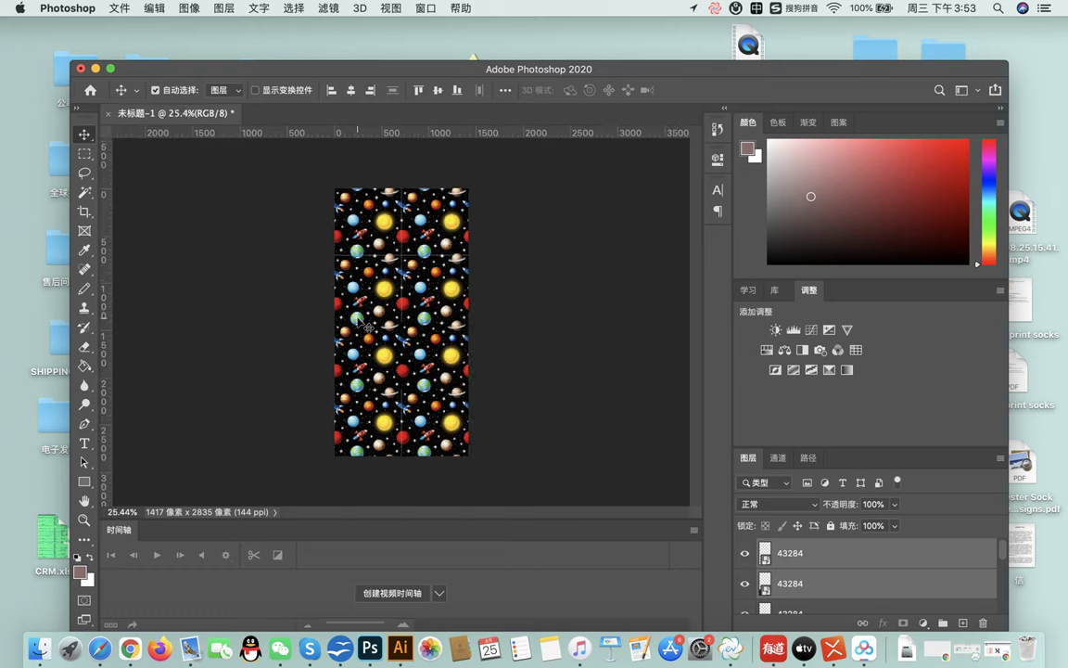
pyautogui.scroll(3, 363, 327)
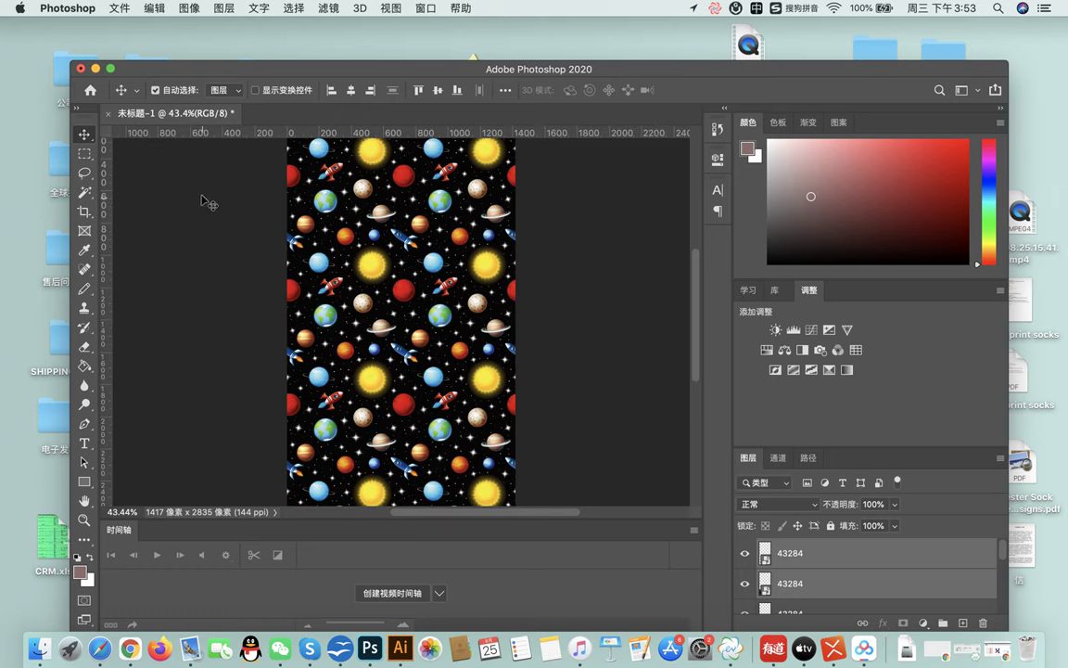
pyautogui.moveTo(171, 74); pyautogui.dragTo(164, 59)
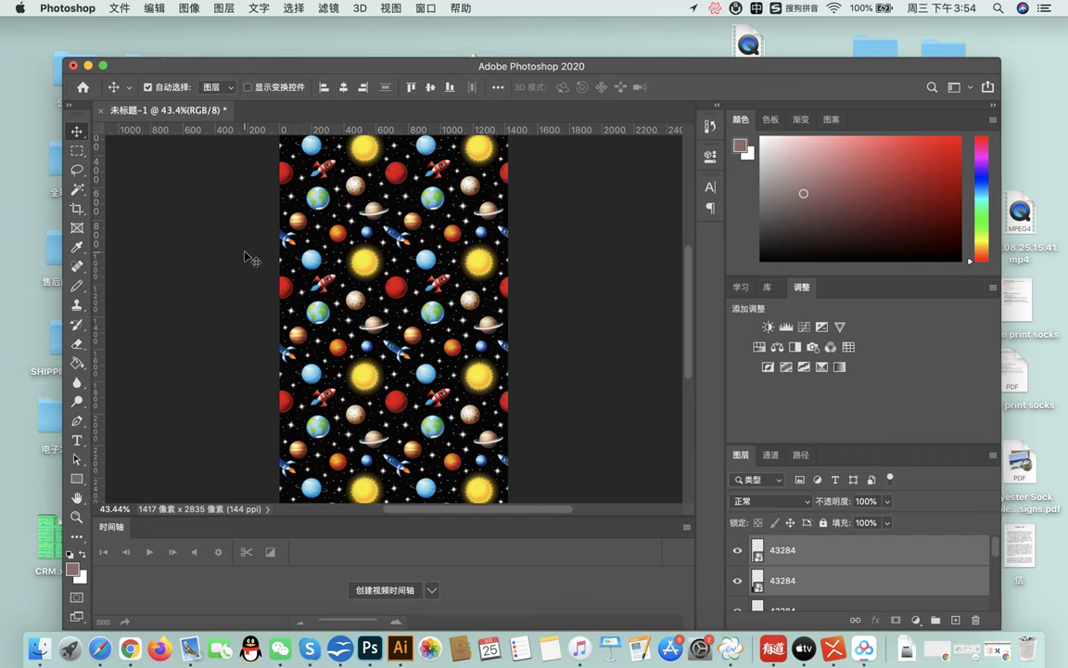
pyautogui.scroll(-2, 278, 278)
pyautogui.scroll(-2, 304, 309)
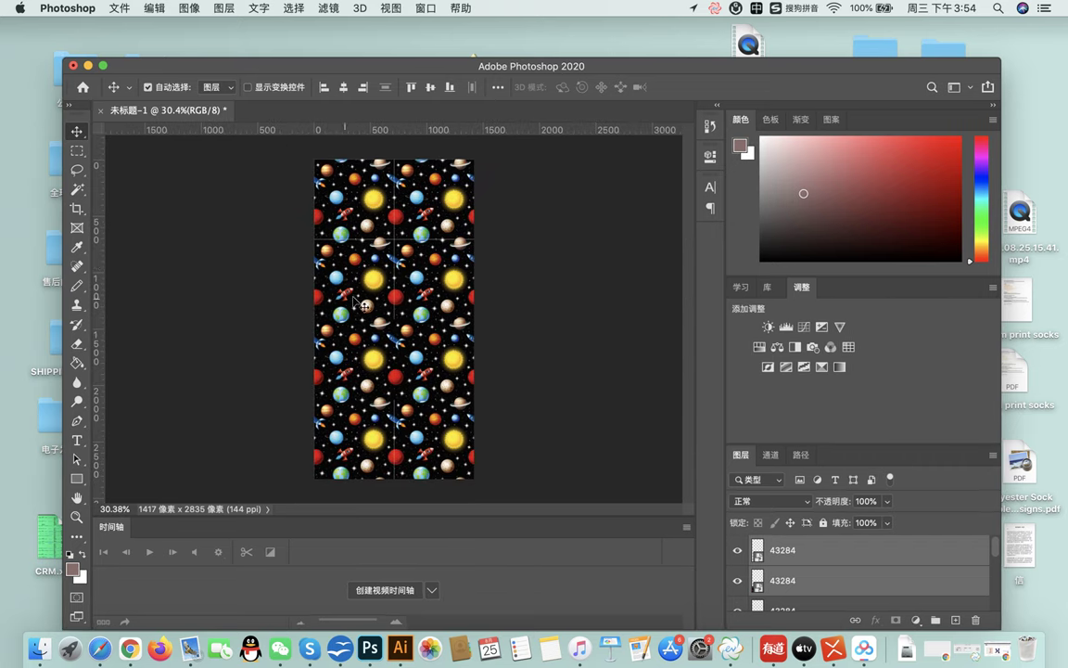
pyautogui.click(309, 246)
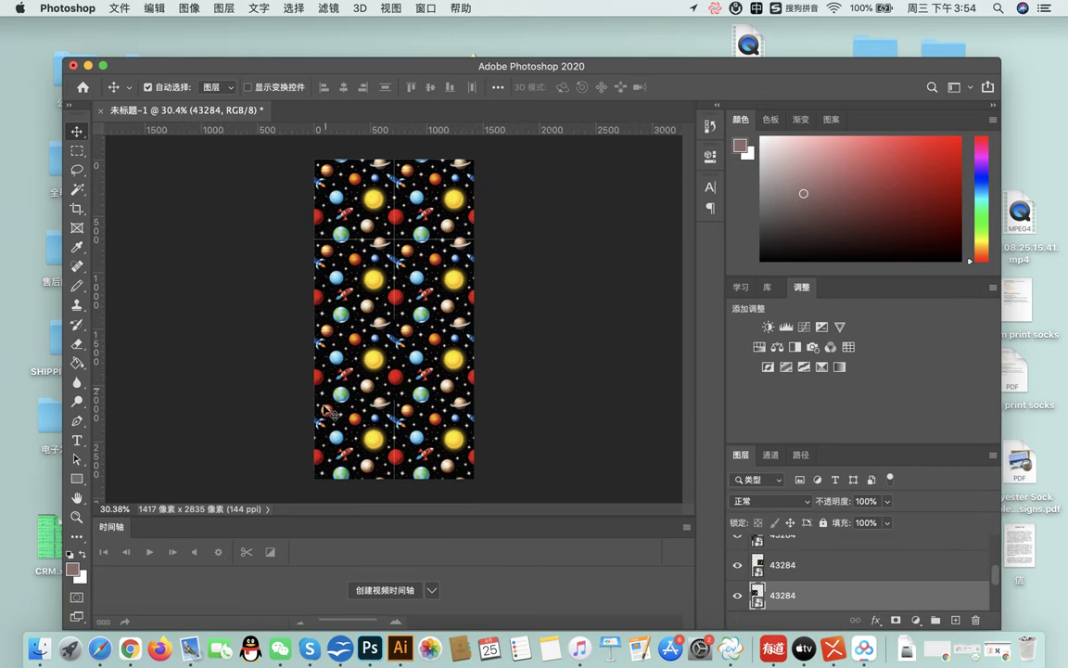
pyautogui.scroll(1, 338, 297)
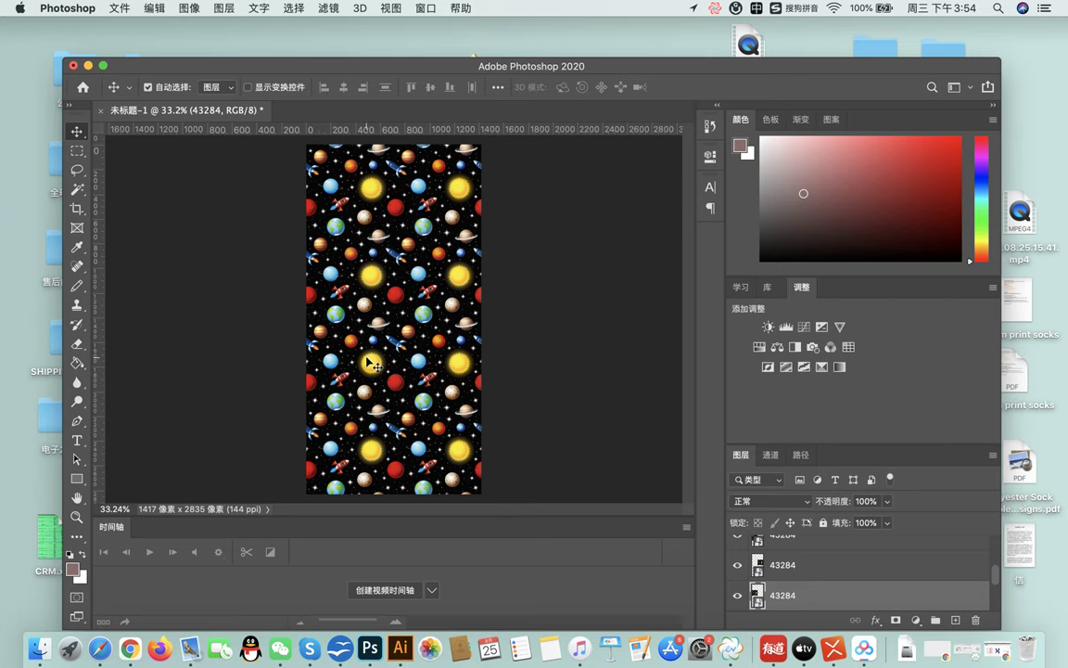
pyautogui.scroll(-2, 373, 365)
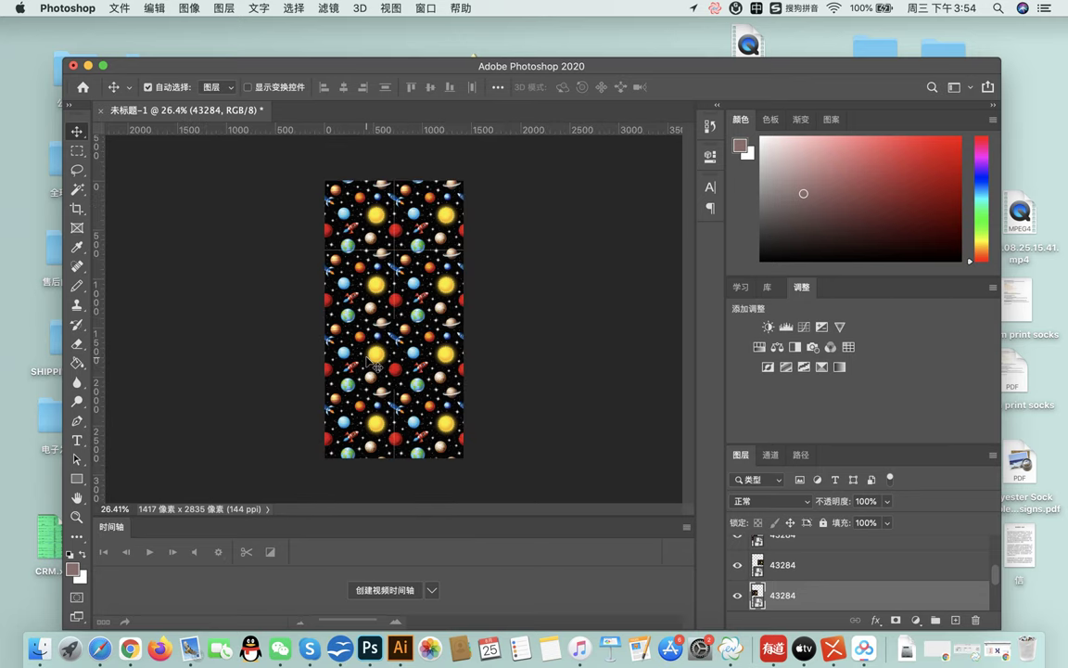
# - Save as layered TIFF 'stars.tif' with default TIFF options, then minimize Photoshop
pyautogui.click(120, 9)
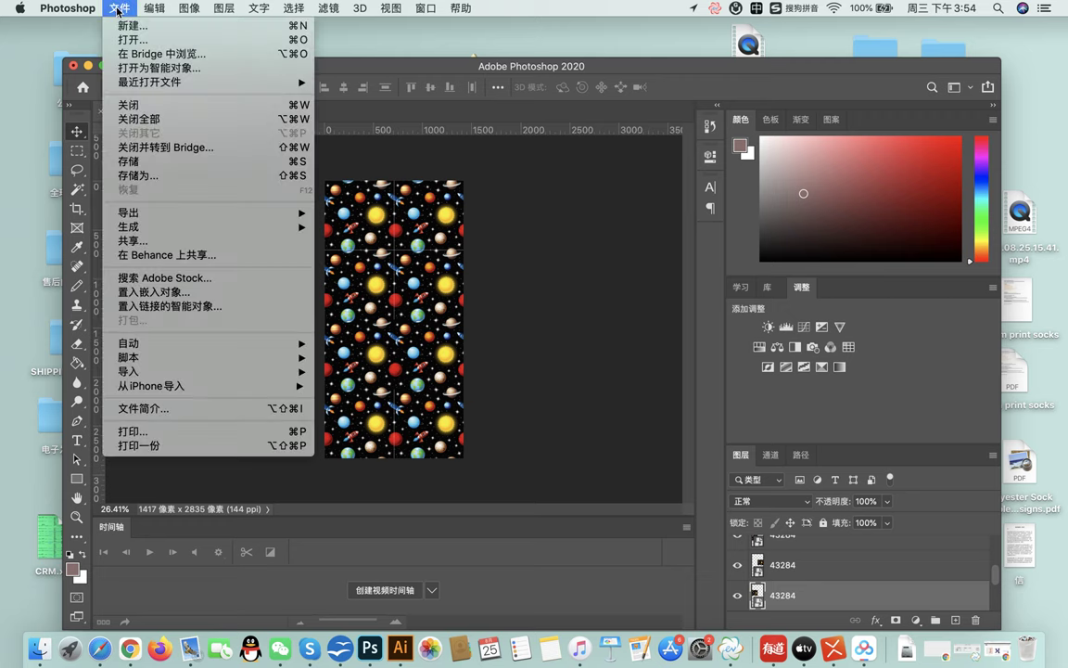
pyautogui.click(145, 175)
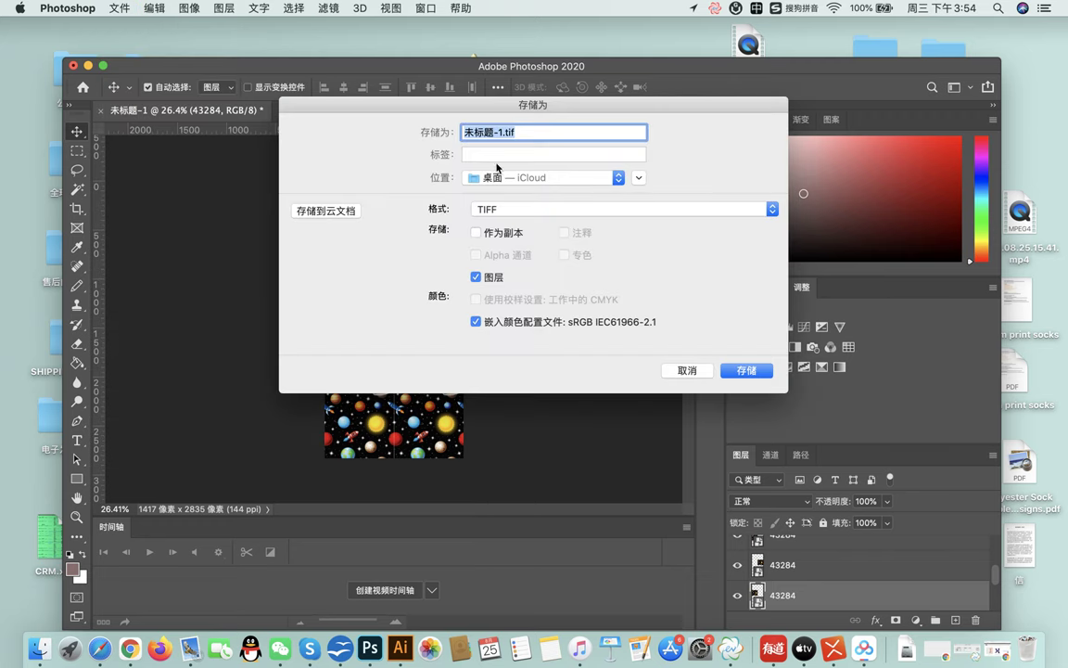
pyautogui.moveTo(464, 133); pyautogui.dragTo(488, 133)
pyautogui.click(488, 133)
pyautogui.moveTo(502, 133); pyautogui.dragTo(467, 132)
pyautogui.write('star')
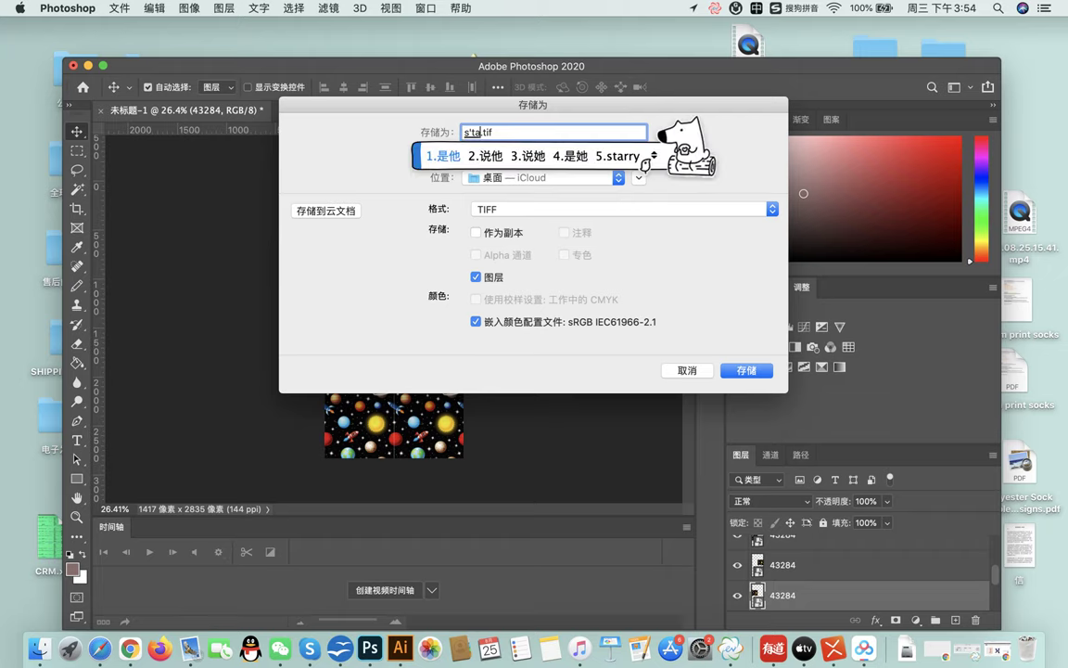
pyautogui.write('s')
pyautogui.press('Return')
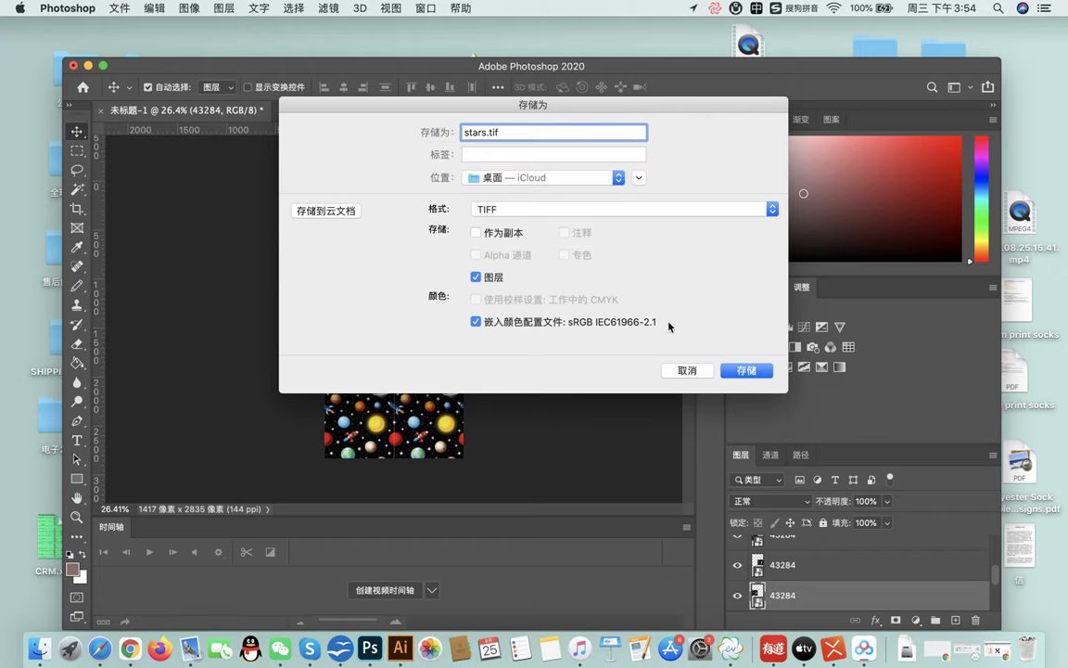
pyautogui.click(750, 371)
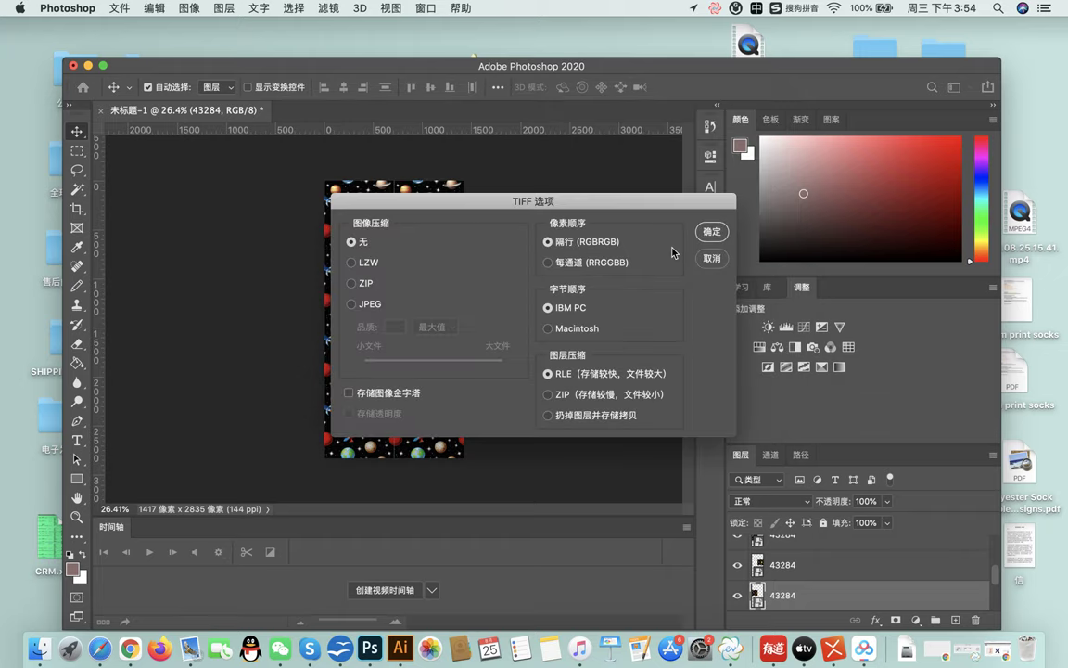
pyautogui.click(703, 237)
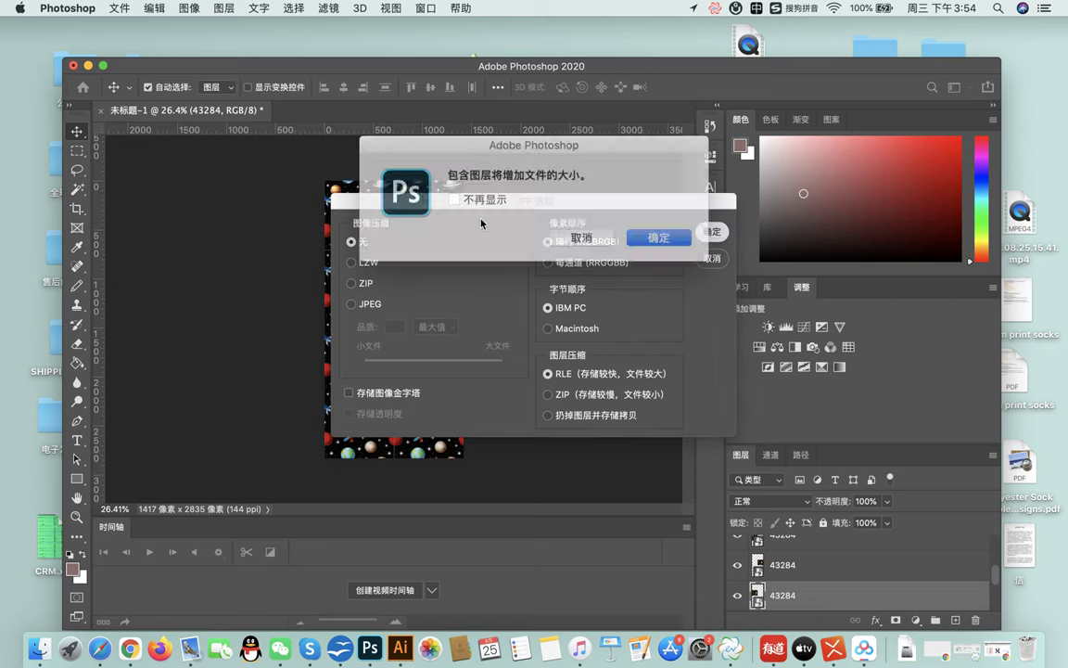
pyautogui.click(652, 231)
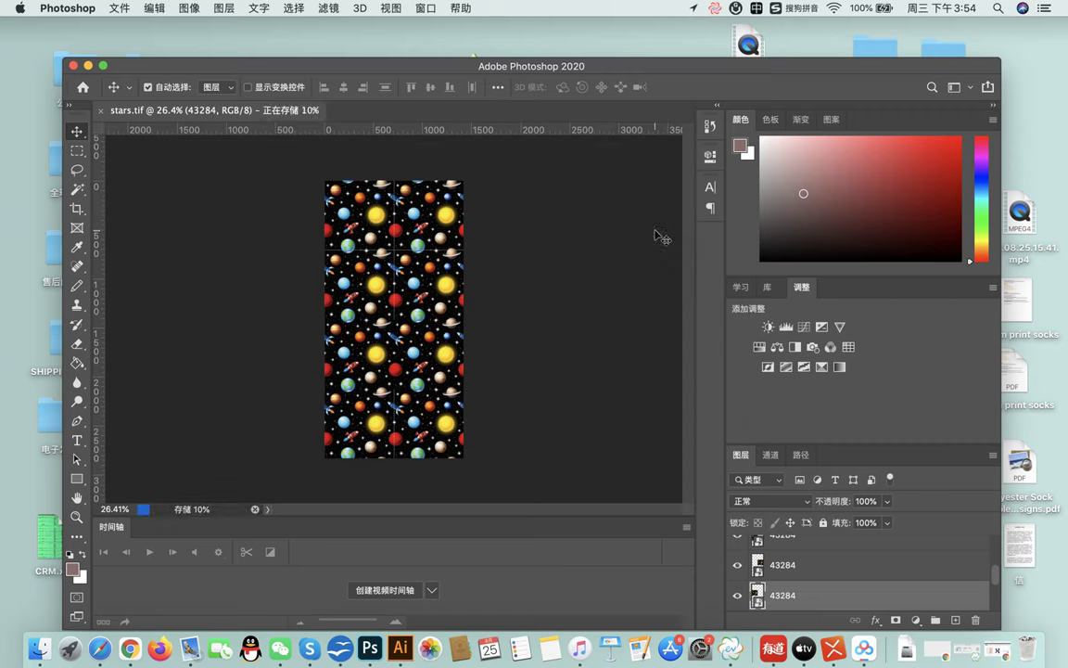
pyautogui.click(89, 65)
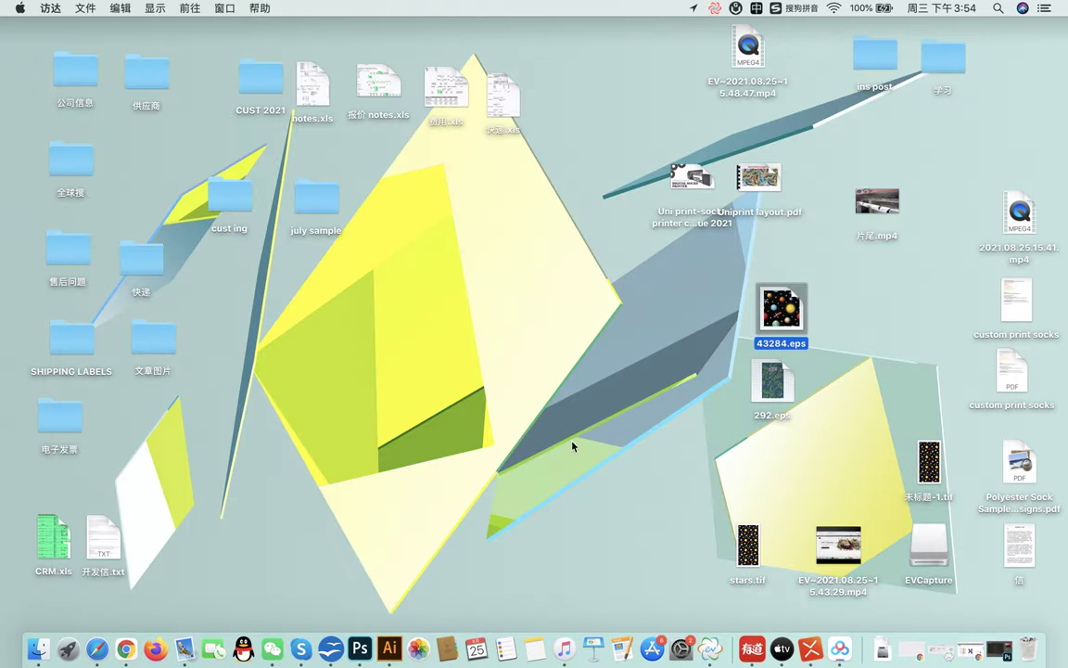
# - Open stars.tif from the desktop in Preview, scroll through the pattern, then return to Photoshop
pyautogui.moveTo(747, 545); pyautogui.dragTo(590, 489)
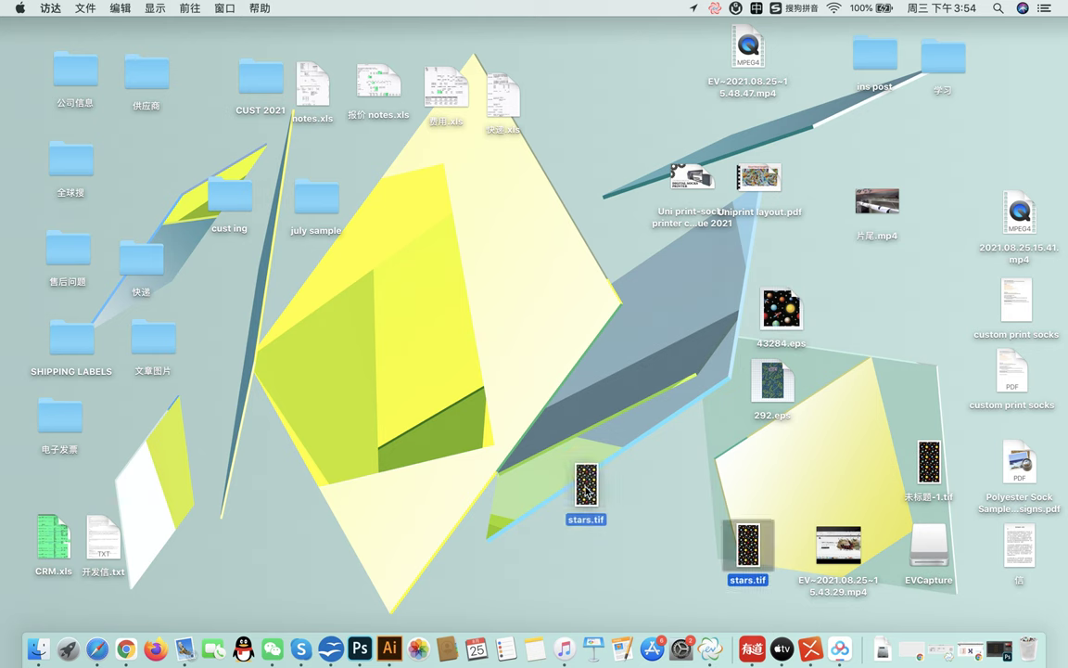
pyautogui.doubleClick(590, 490)
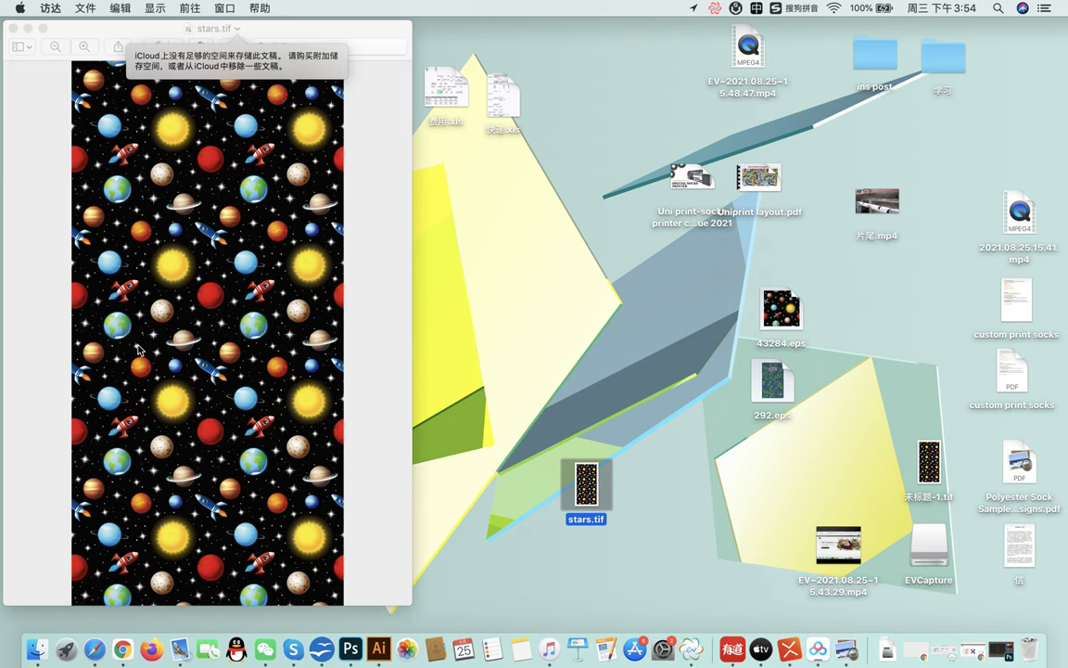
pyautogui.click(223, 316)
pyautogui.scroll(-5, 222, 315)
pyautogui.scroll(3, 199, 343)
pyautogui.scroll(3, 232, 276)
pyautogui.scroll(-3, 231, 274)
pyautogui.scroll(4, 212, 264)
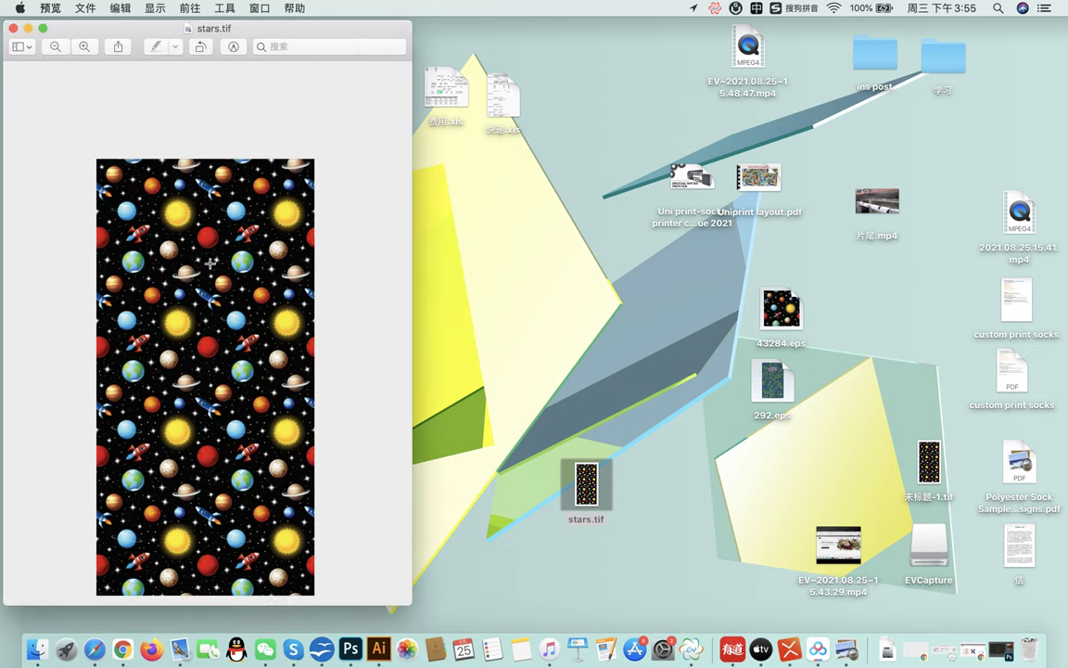
pyautogui.scroll(-2, 210, 264)
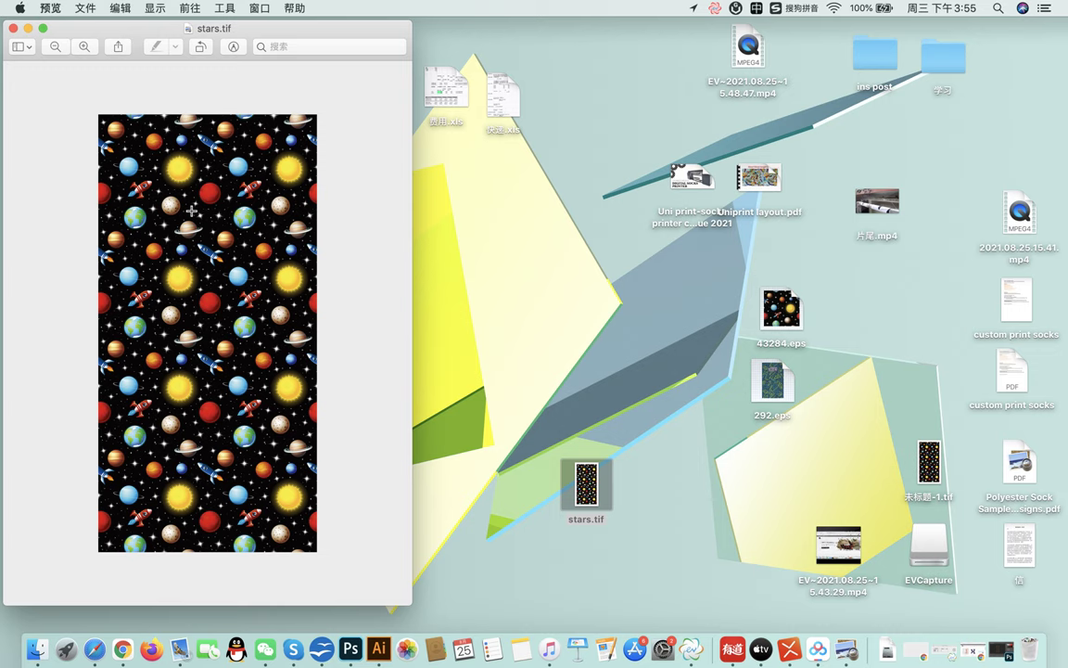
pyautogui.scroll(1, 191, 212)
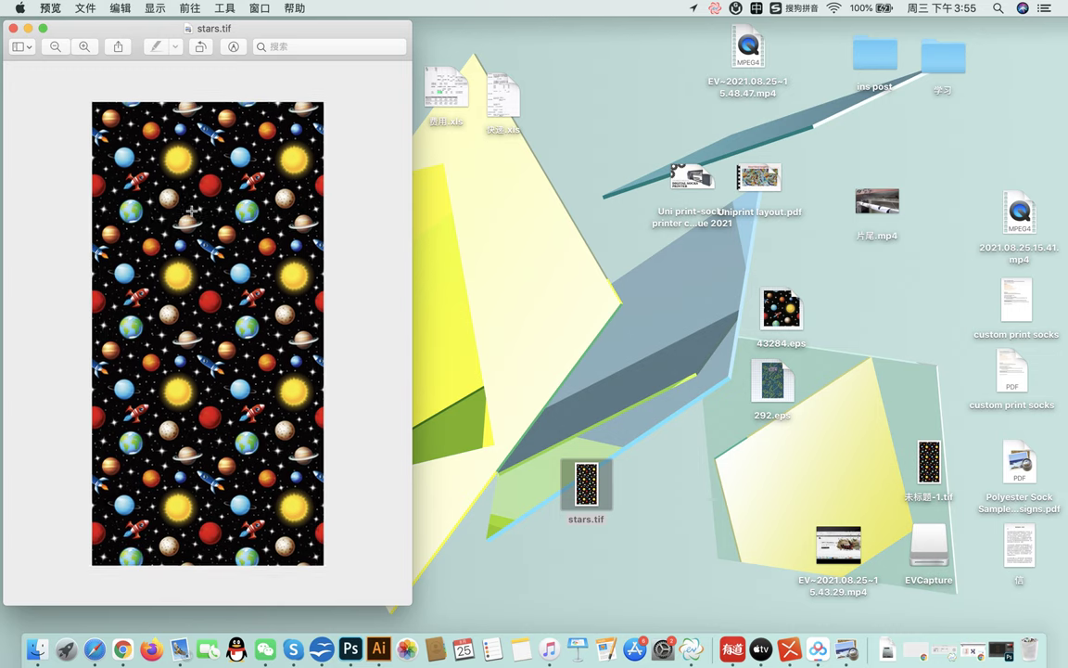
pyautogui.scroll(-2, 191, 211)
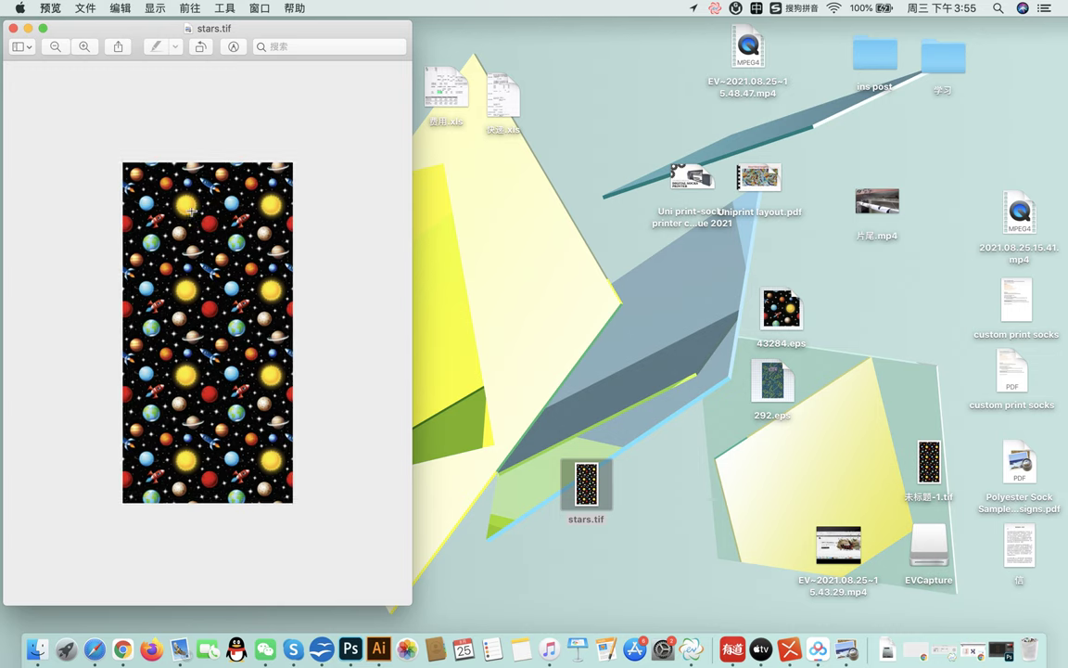
pyautogui.scroll(3, 191, 211)
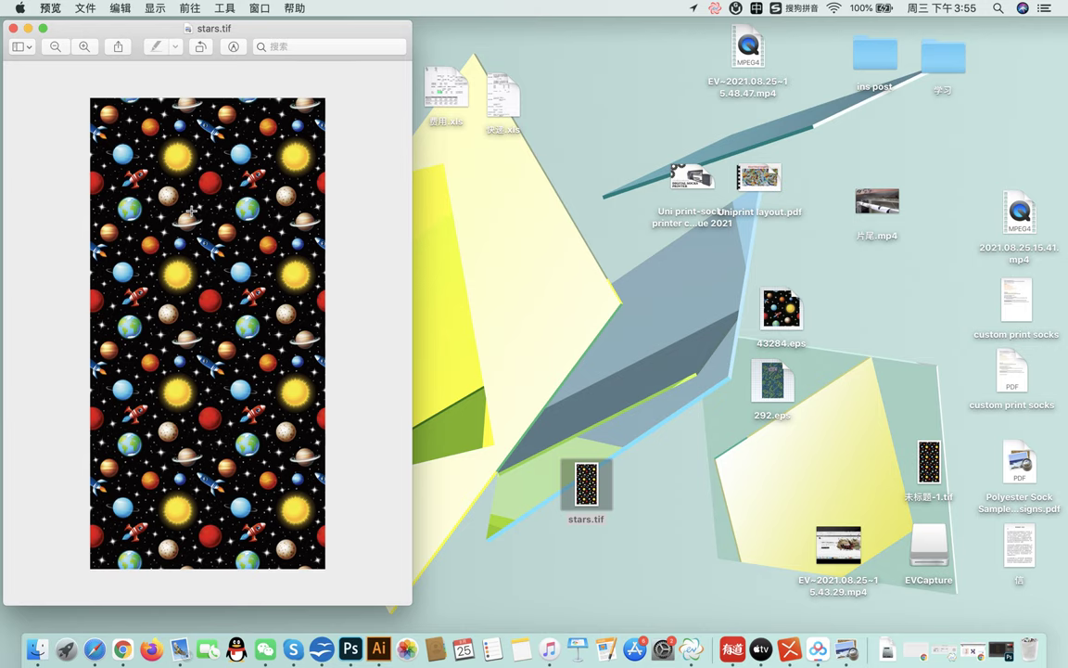
pyautogui.scroll(2, 191, 211)
pyautogui.scroll(-3, 191, 211)
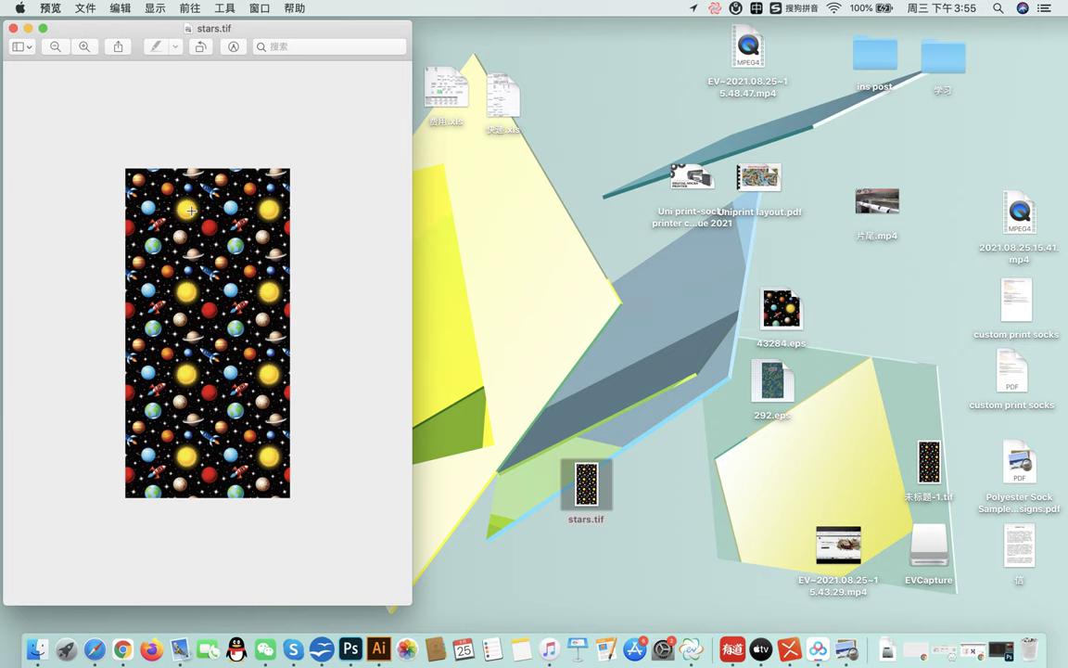
pyautogui.scroll(1, 191, 211)
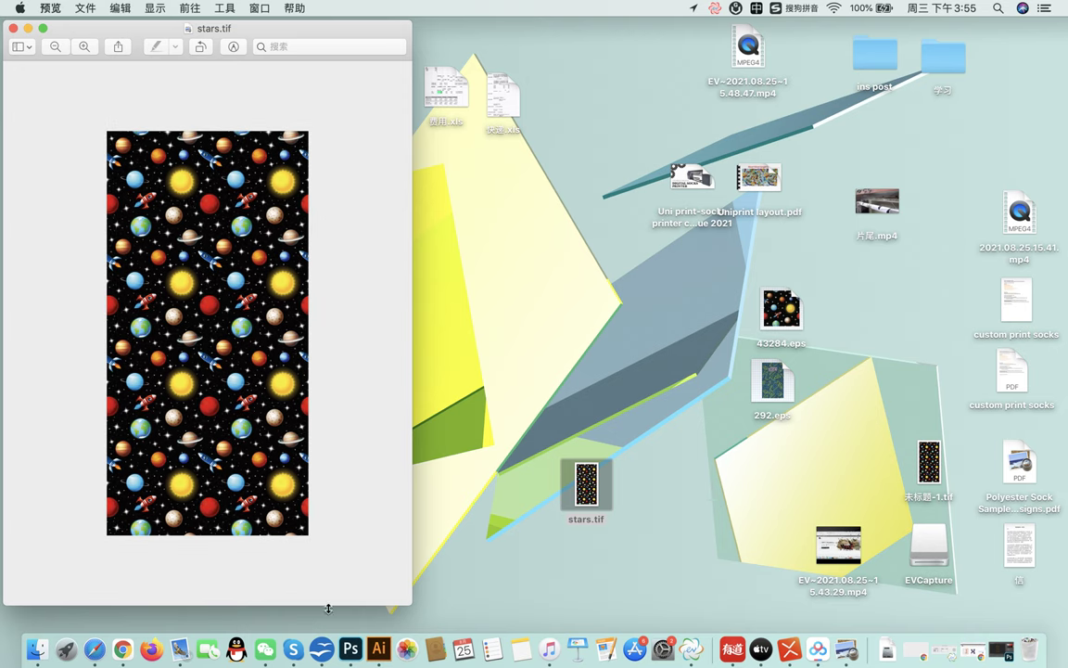
pyautogui.click(351, 647)
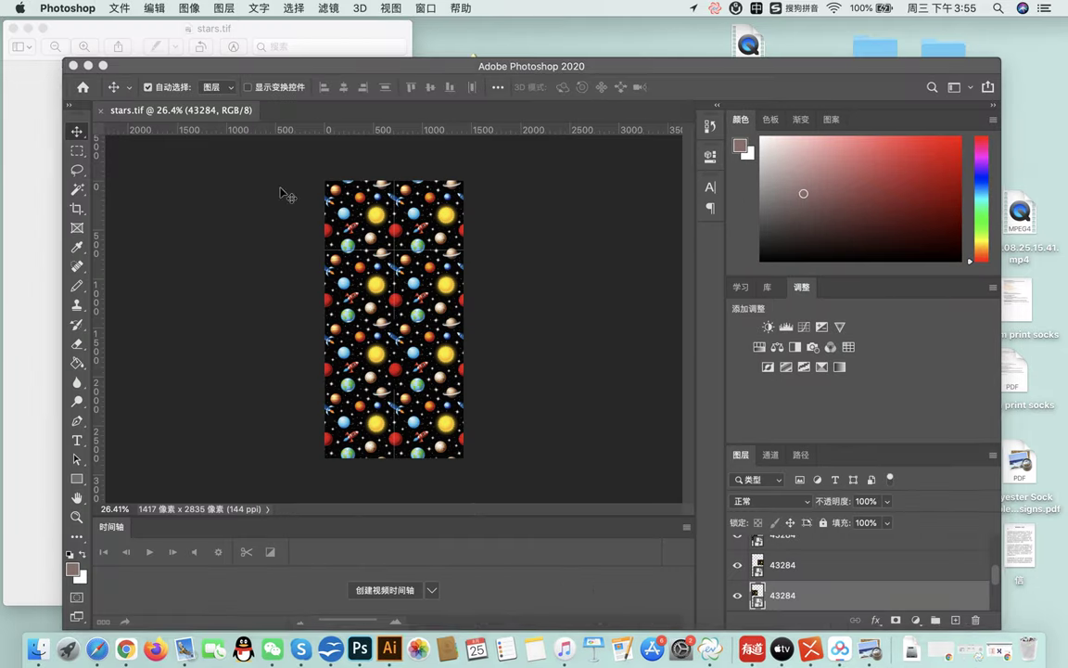
# - Close stars.tif and start a new document with size units set to centimetres
pyautogui.click(100, 112)
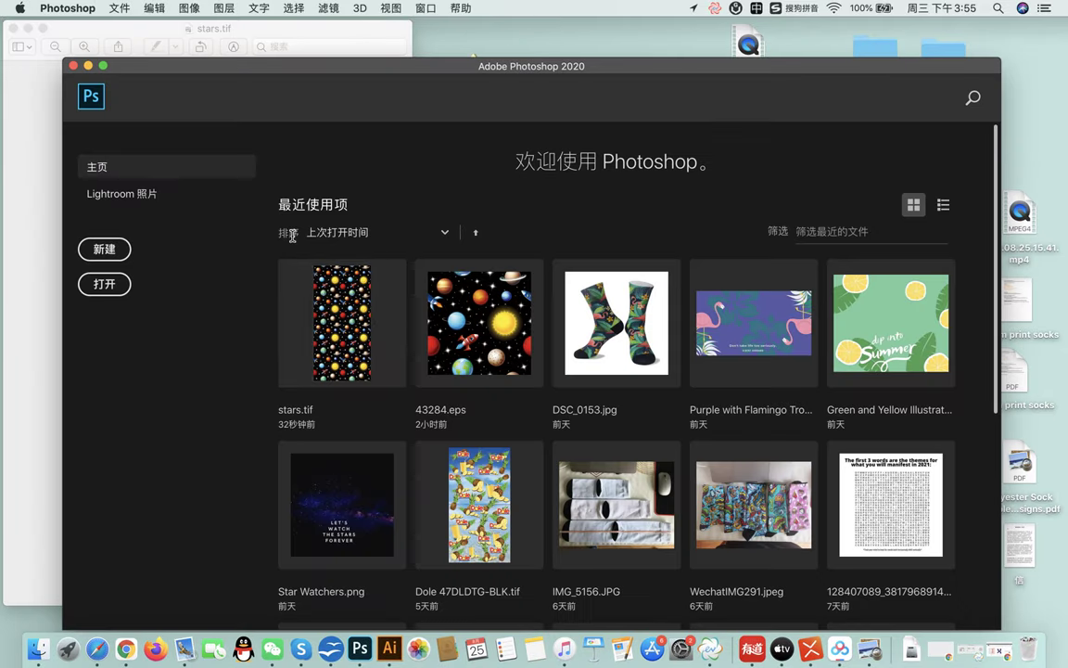
pyautogui.click(103, 250)
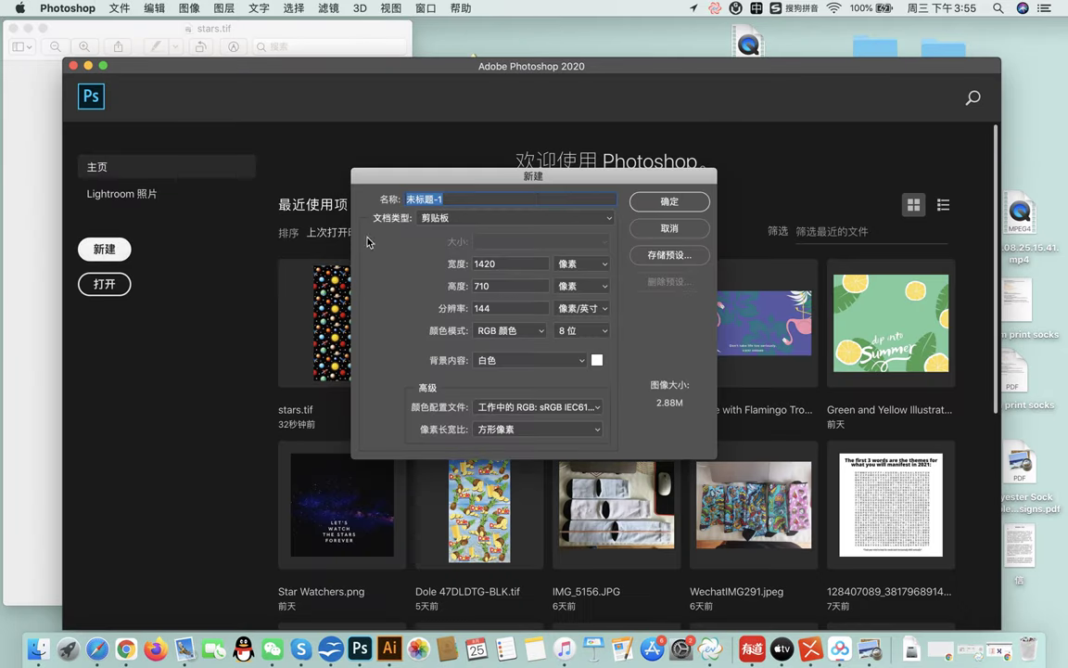
pyautogui.click(502, 265)
pyautogui.click(580, 264)
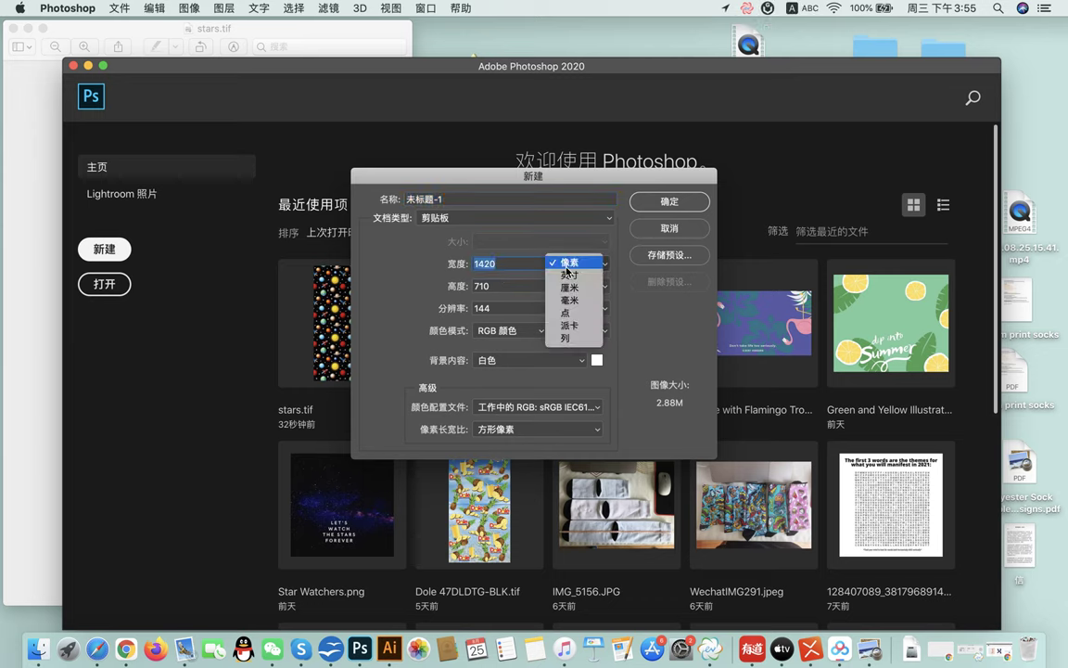
pyautogui.click(585, 292)
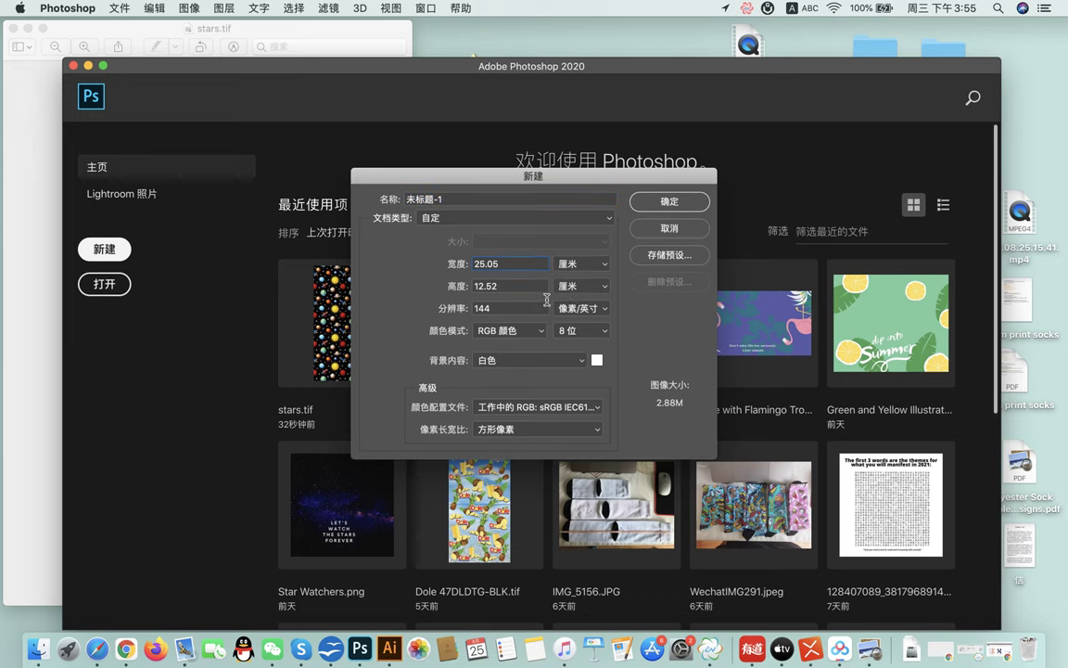
pyautogui.click(567, 293)
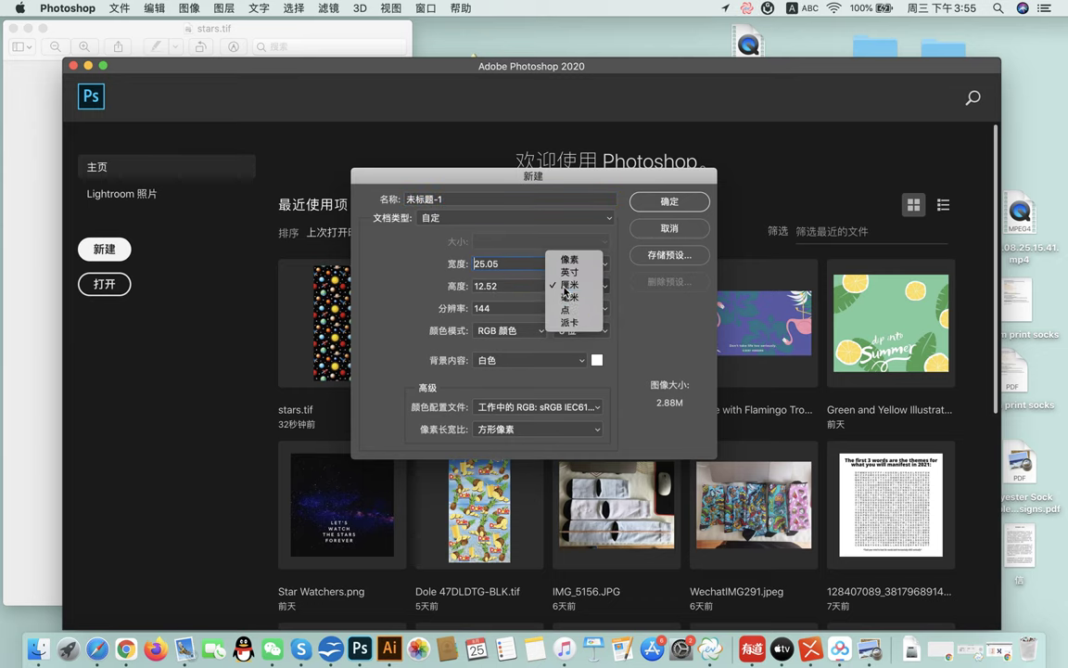
pyautogui.click(565, 289)
# - Create the new document at 120 cm wide by 25 cm high
pyautogui.doubleClick(500, 265)
pyautogui.write('120')
pyautogui.press('Tab')
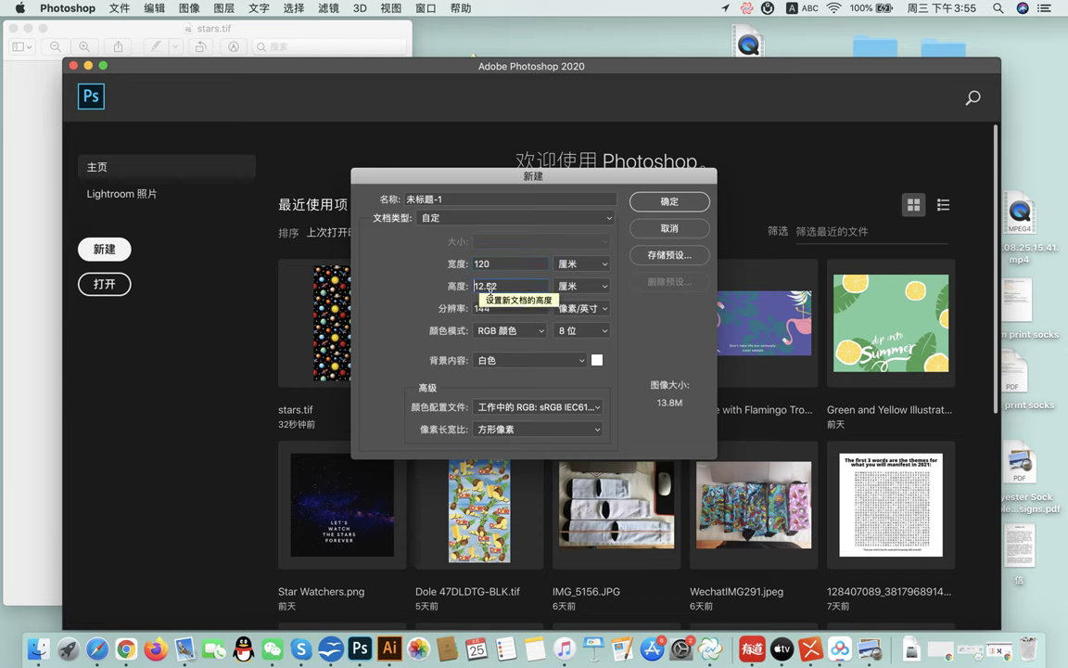
pyautogui.write('25')
pyautogui.click(666, 202)
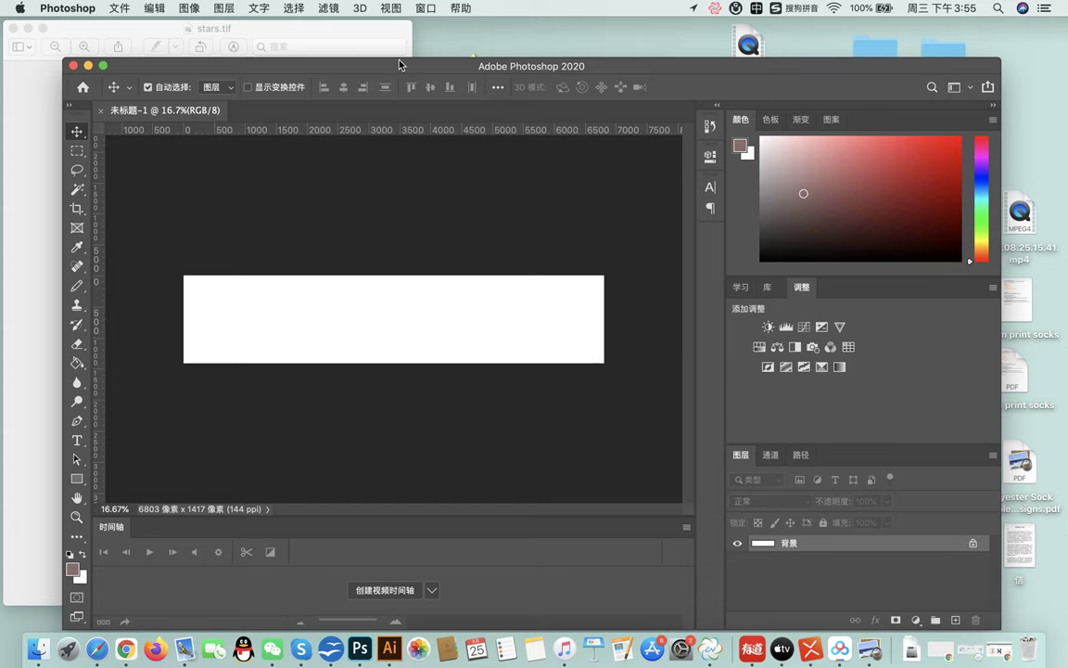
pyautogui.click(79, 28)
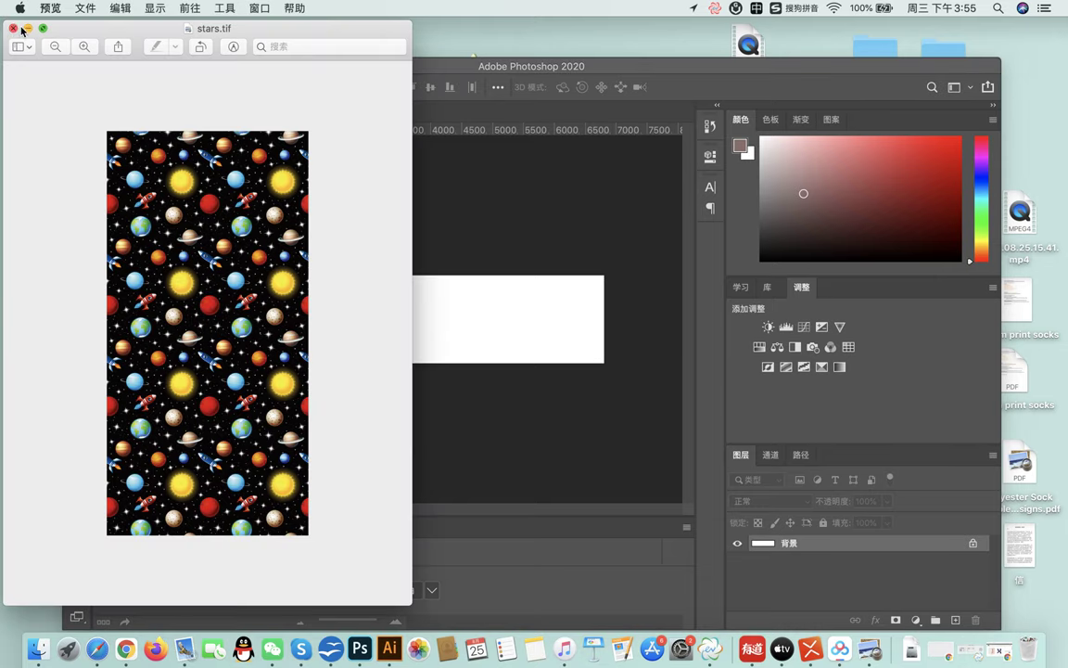
# - Drag stars.tif from the desktop onto the wide canvas as a placed layer
pyautogui.click(28, 28)
pyautogui.click(702, 72)
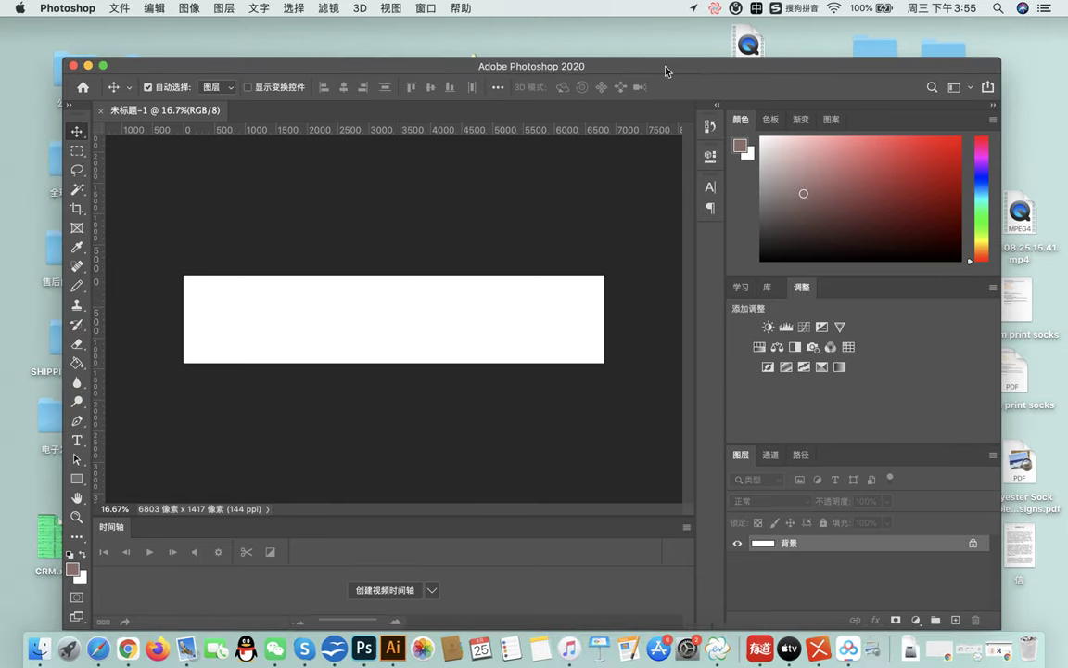
pyautogui.moveTo(609, 70); pyautogui.dragTo(173, 60)
pyautogui.click(625, 507)
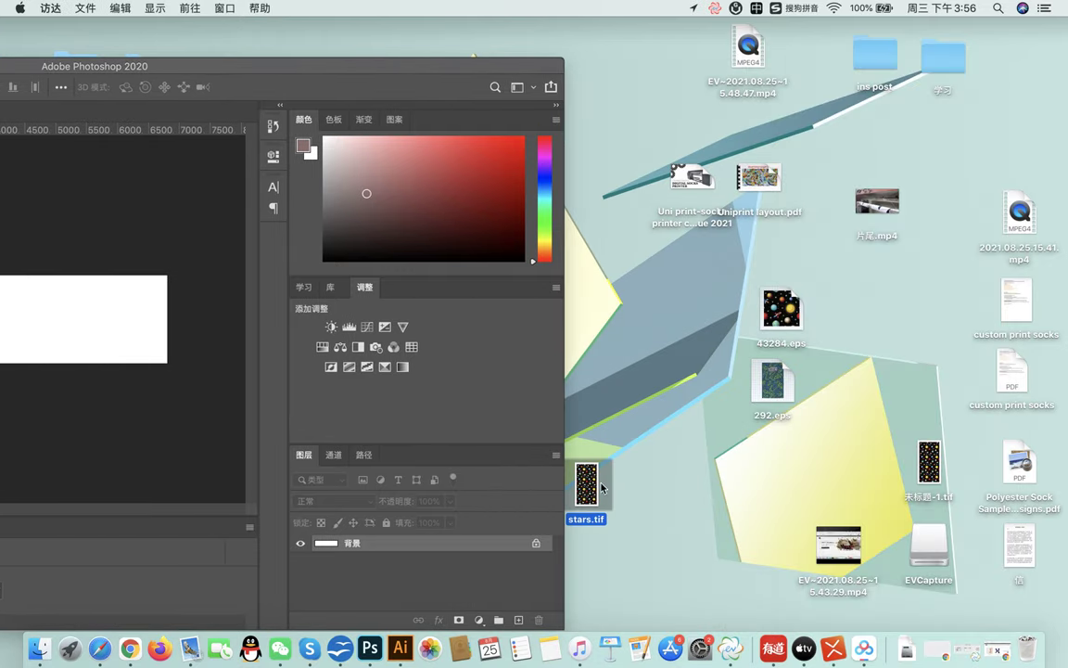
pyautogui.moveTo(600, 488); pyautogui.dragTo(95, 316)
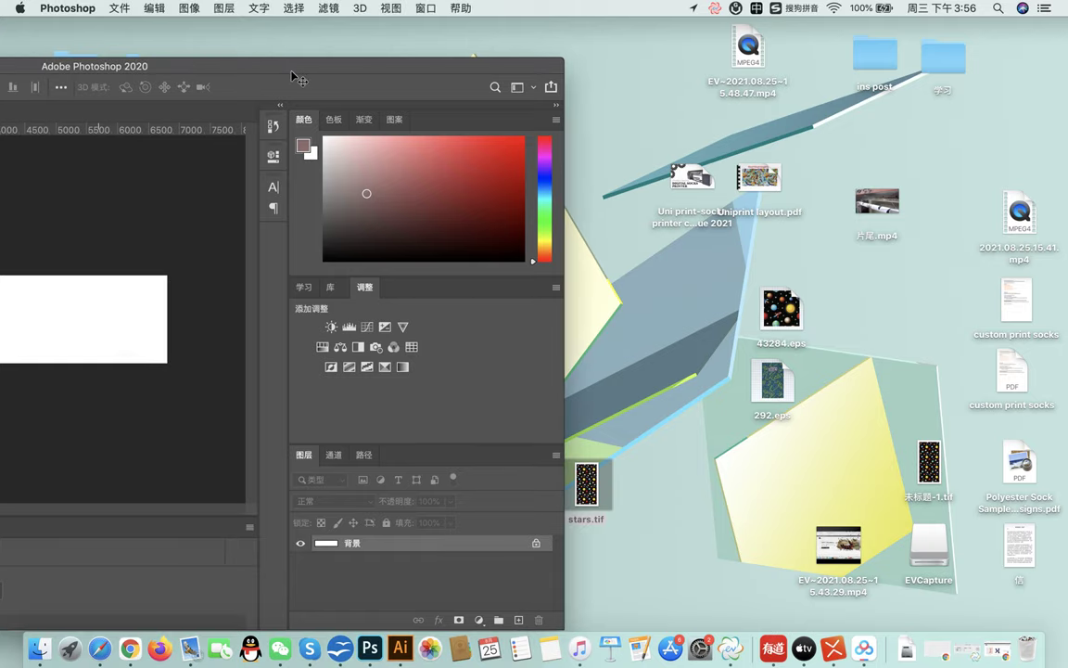
pyautogui.moveTo(288, 70); pyautogui.dragTo(771, 58)
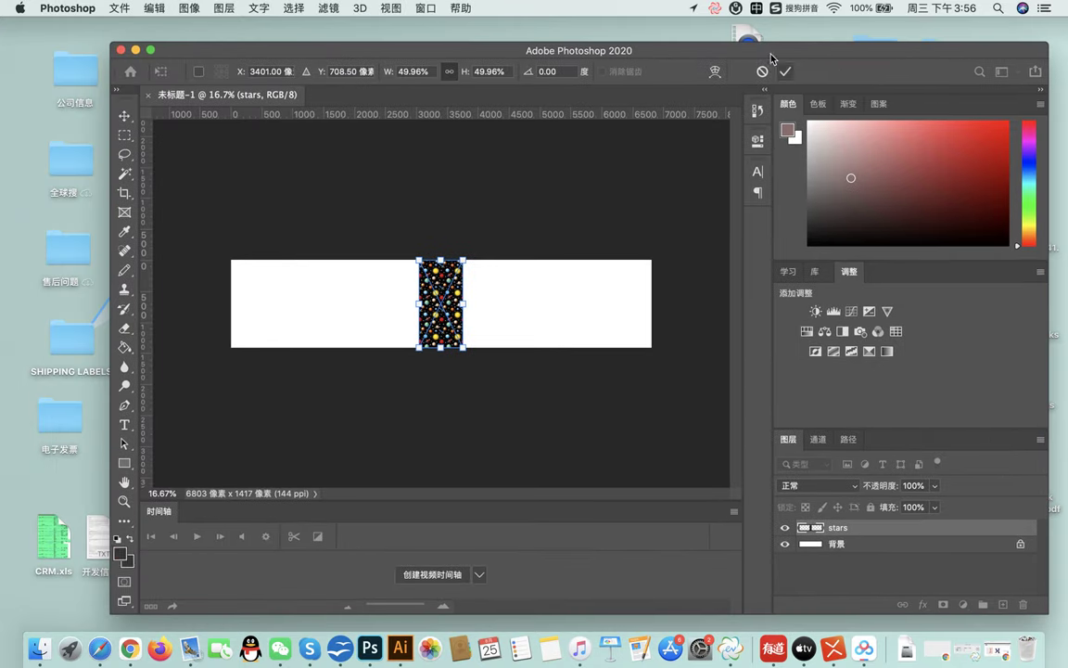
# - Rotate the placed stars image 90°, commit it, and shift it toward the right
pyautogui.click(557, 73)
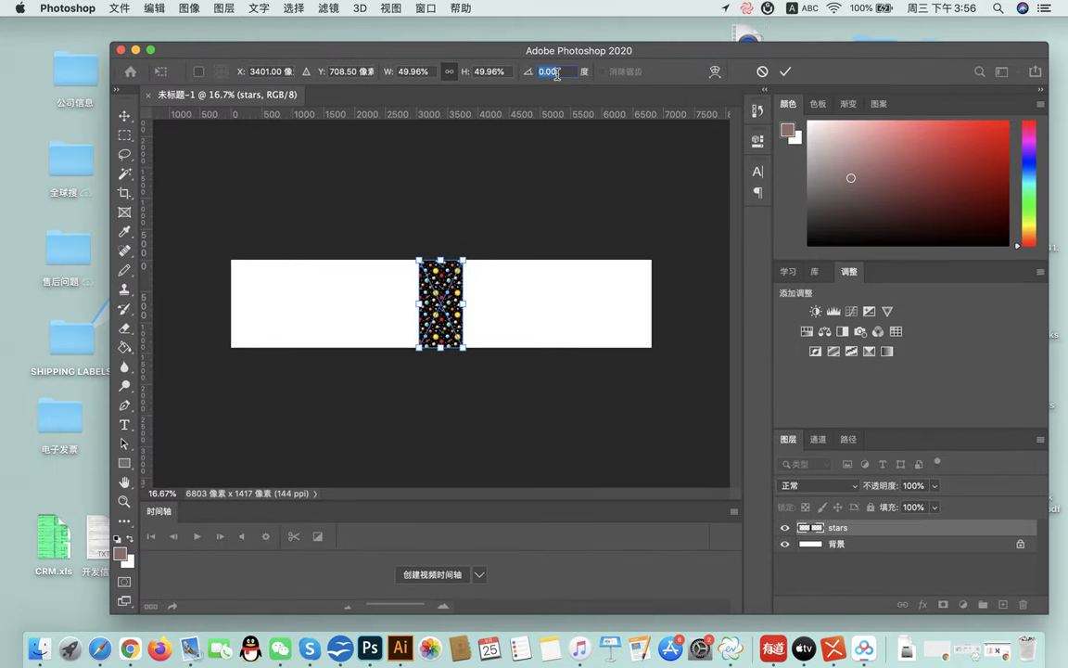
pyautogui.write('90')
pyautogui.press('Return')
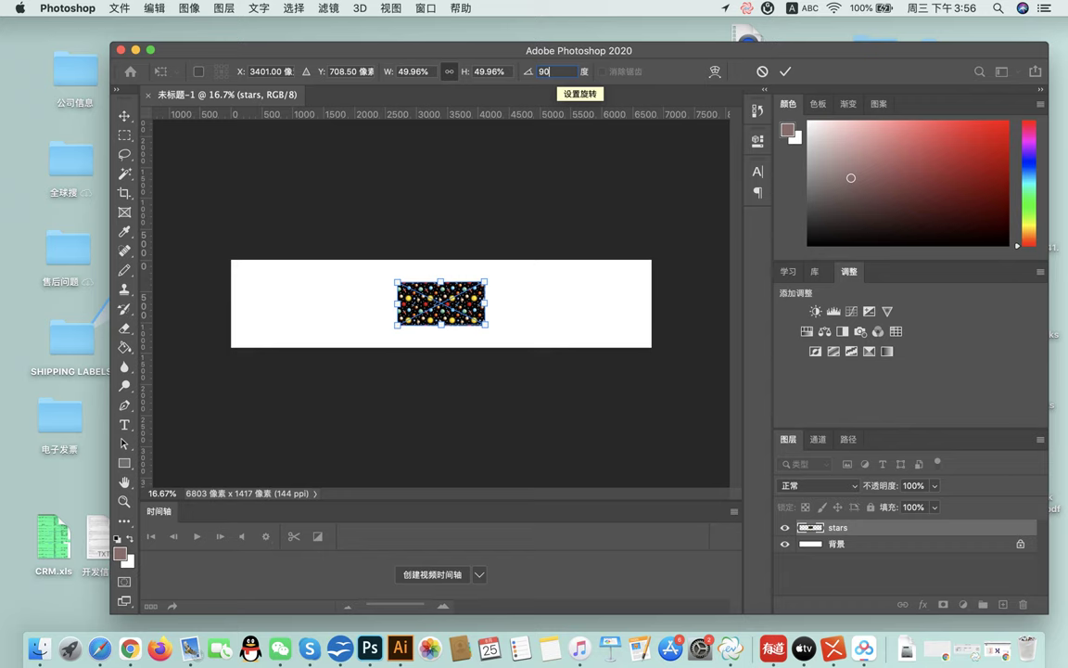
pyautogui.press('Return')
pyautogui.click(785, 71)
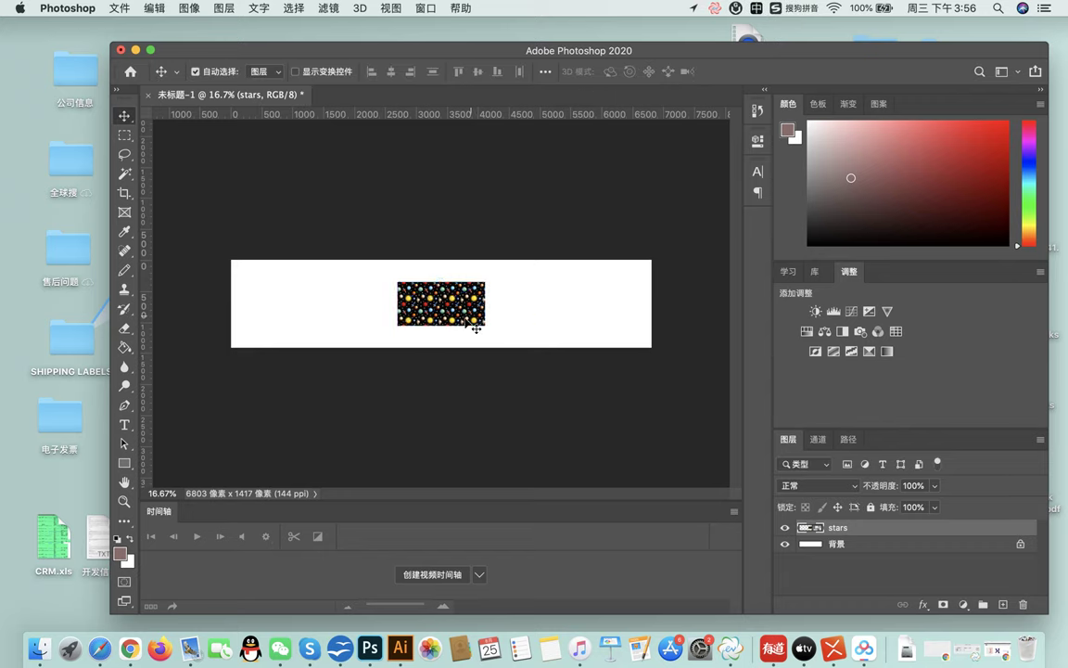
pyautogui.moveTo(436, 313); pyautogui.dragTo(481, 303)
# - Scale the stars pattern to full canvas height and place it at the right end
pyautogui.hotkey('ctrl', 't')
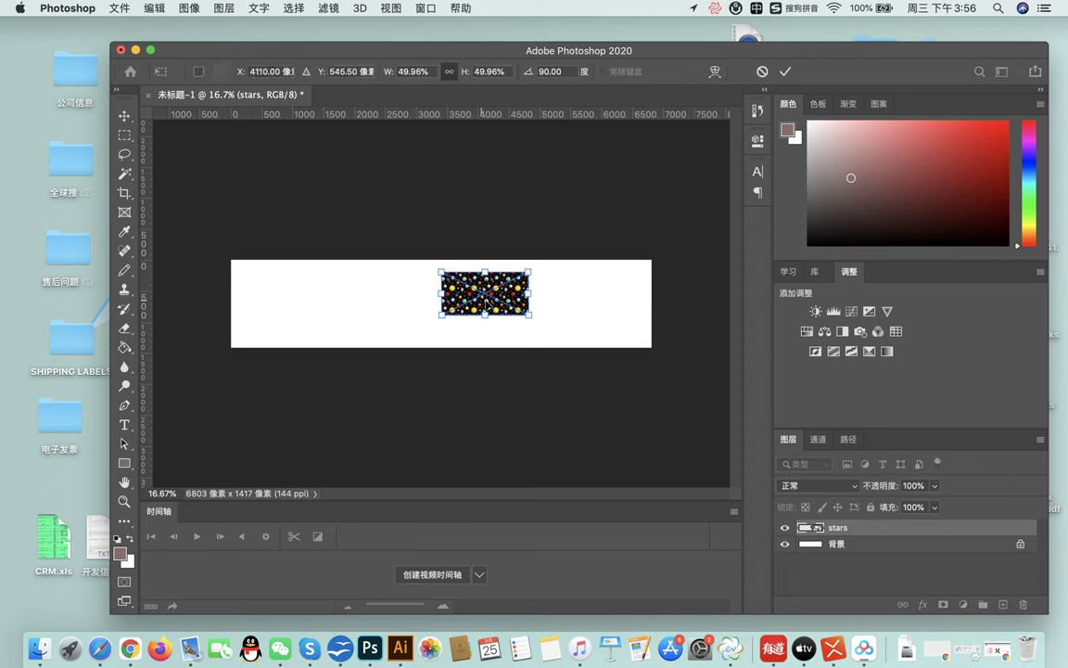
pyautogui.moveTo(528, 314); pyautogui.dragTo(615, 358)
pyautogui.moveTo(582, 287); pyautogui.dragTo(609, 280)
pyautogui.moveTo(648, 345); pyautogui.dragTo(630, 335)
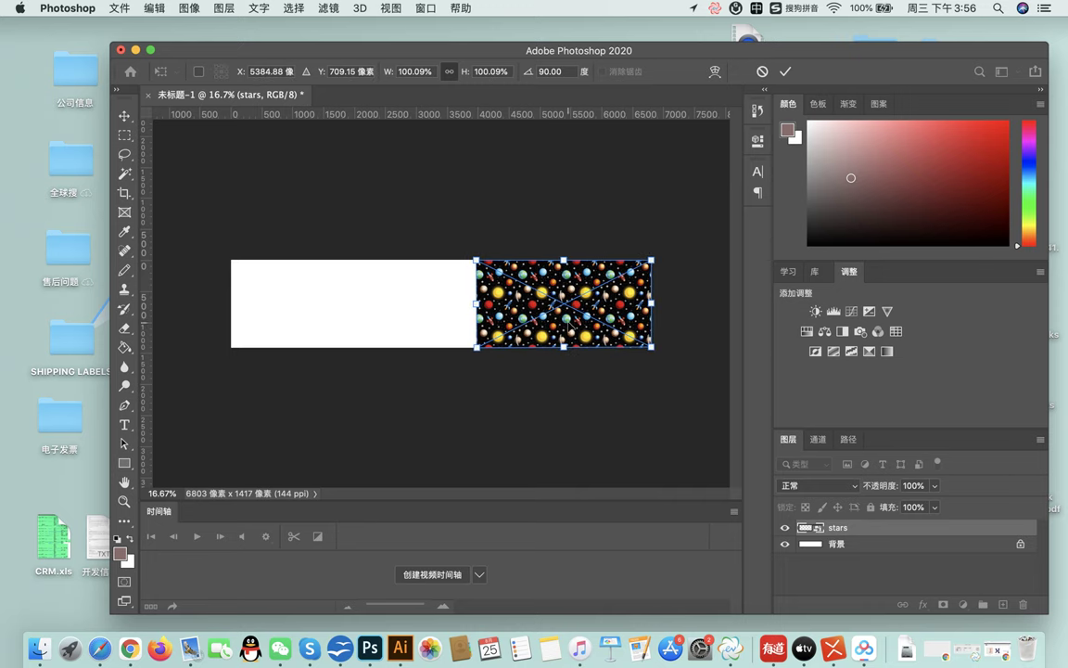
pyautogui.press('Return')
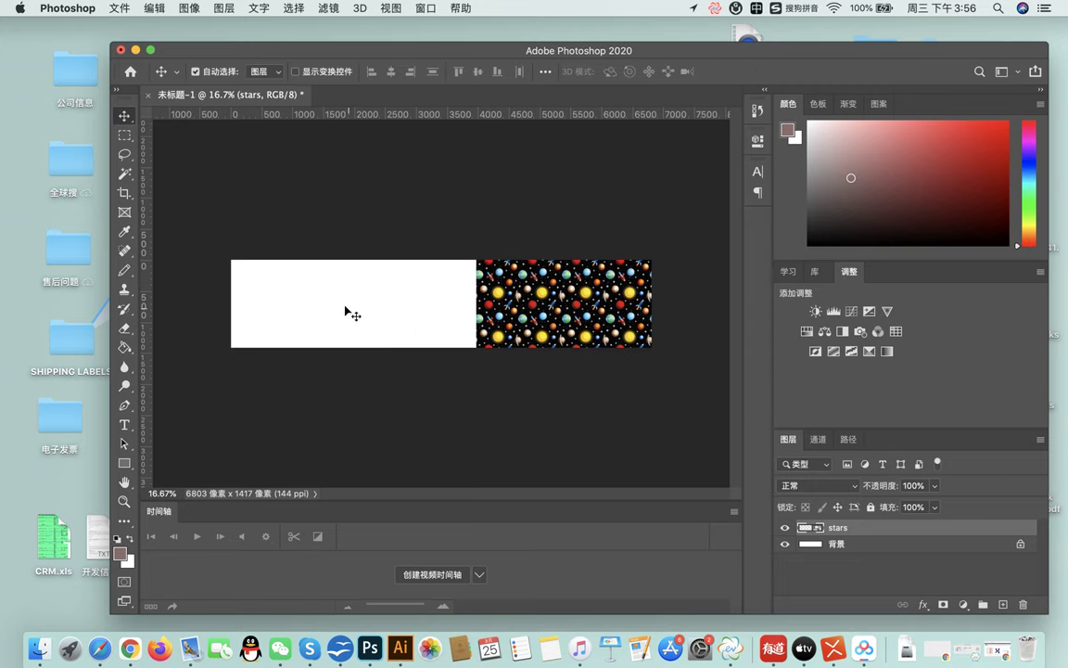
# - Alt-drag a copy of the stars pattern to the left end, leaving a white middle gap
pyautogui.moveTo(535, 332); pyautogui.dragTo(306, 313)
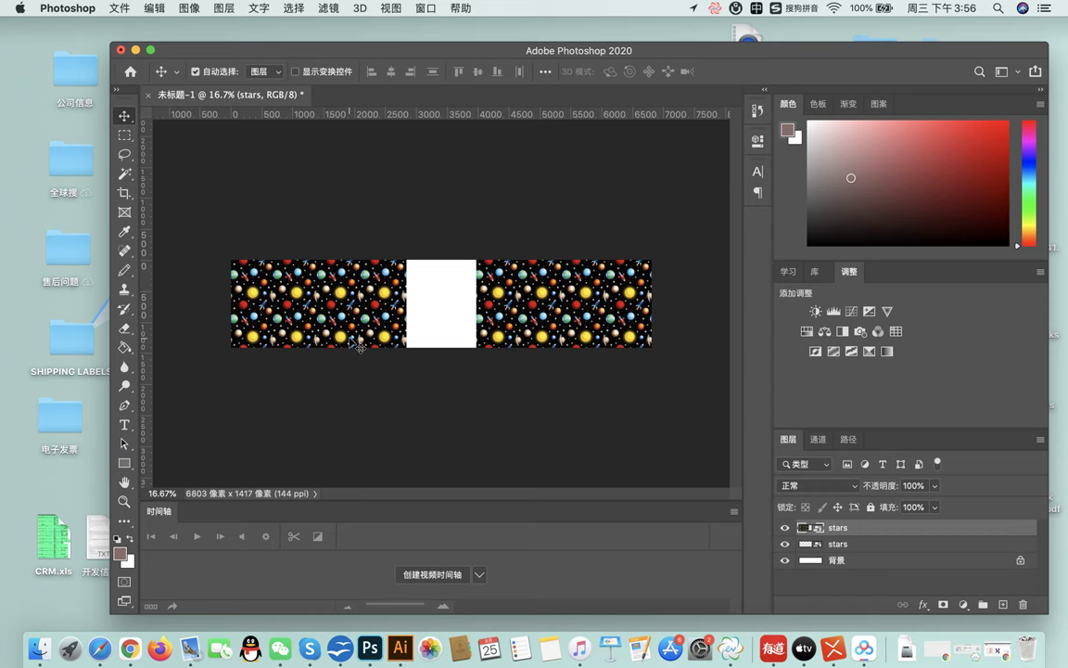
pyautogui.scroll(3, 445, 290)
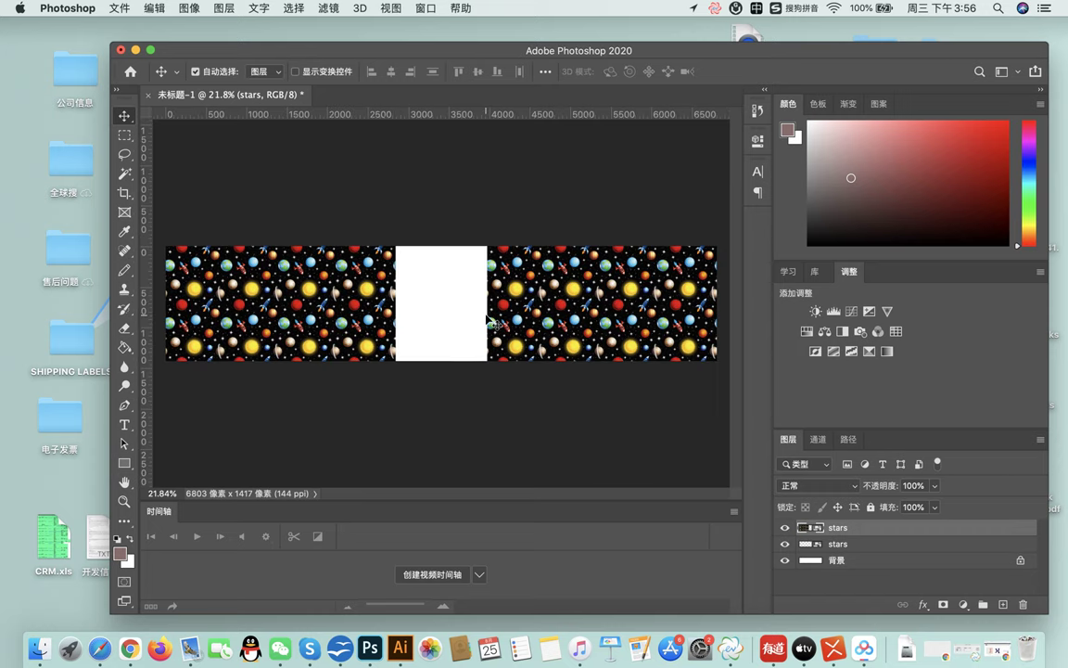
pyautogui.scroll(1, 490, 320)
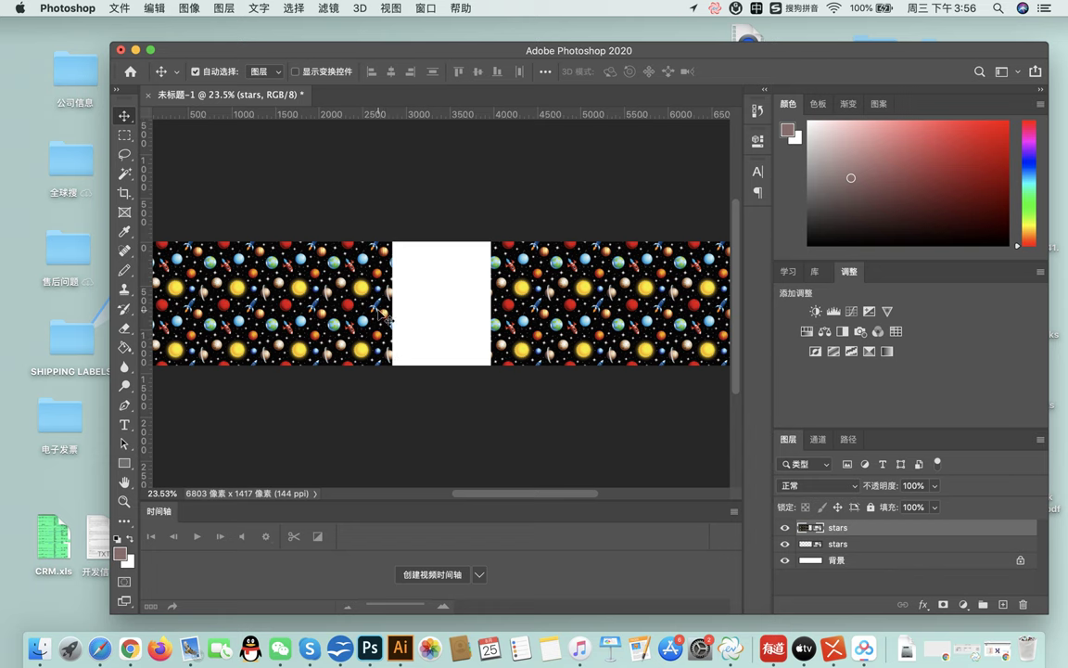
pyautogui.scroll(3, 375, 320)
pyautogui.scroll(2, 371, 326)
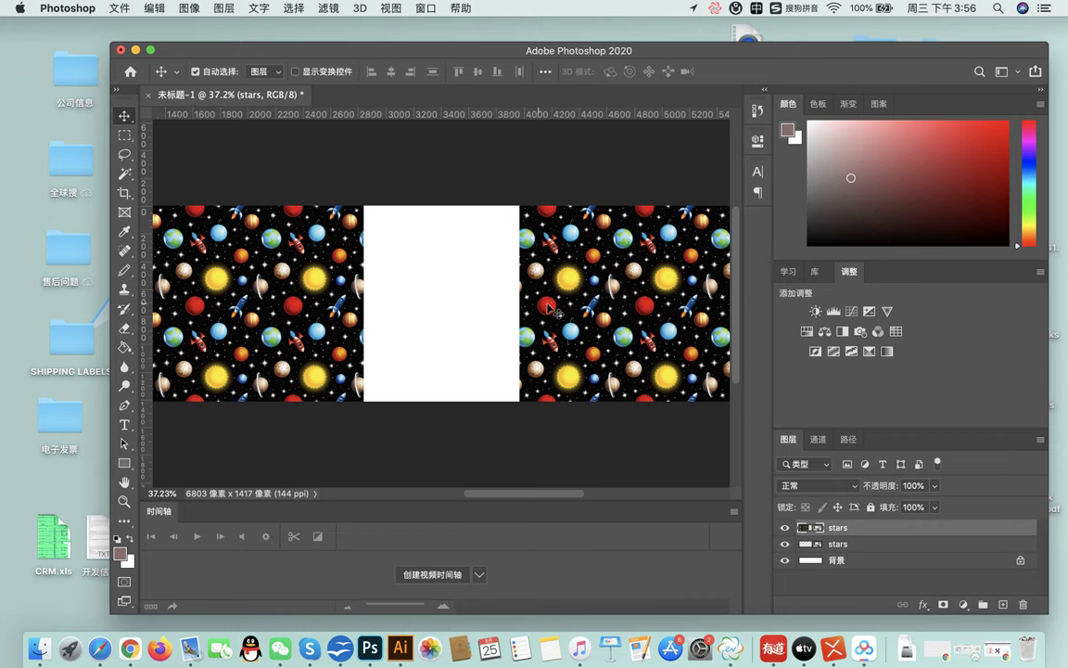
# - Rotate the right-hand stars layer, trying 180° then settling on 90°, and commit
pyautogui.click(506, 283)
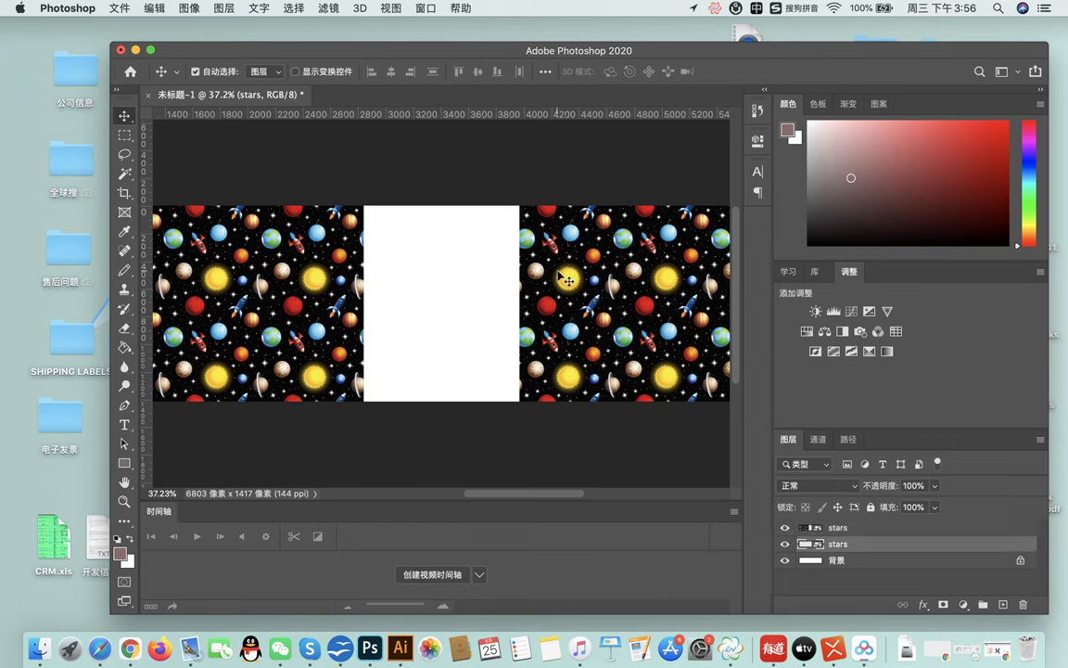
pyautogui.press('super+t')
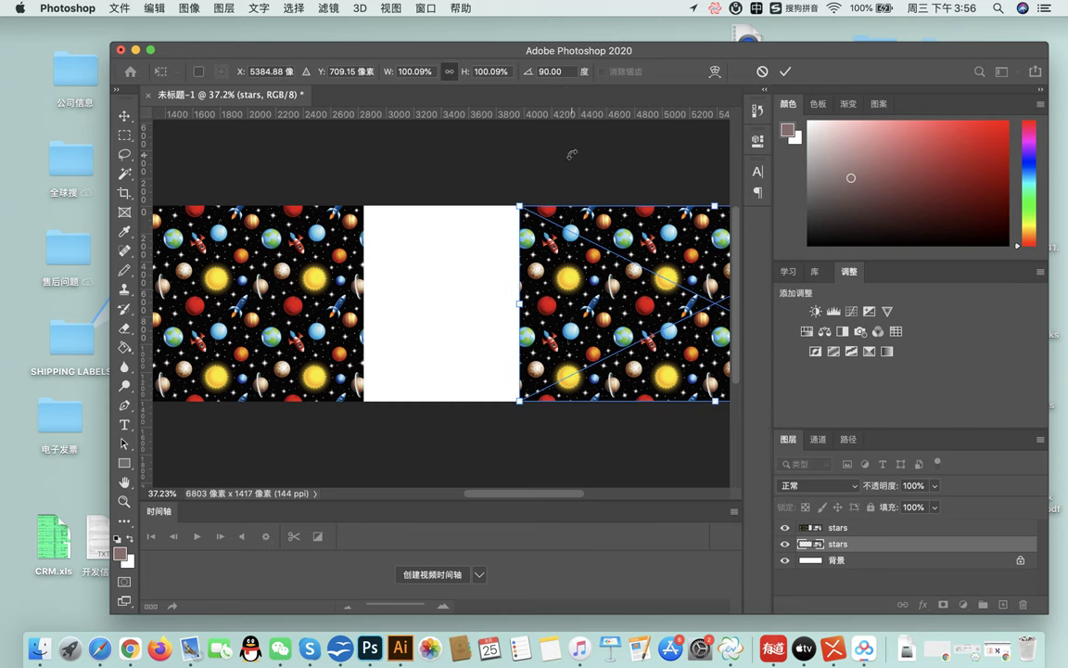
pyautogui.click(561, 72)
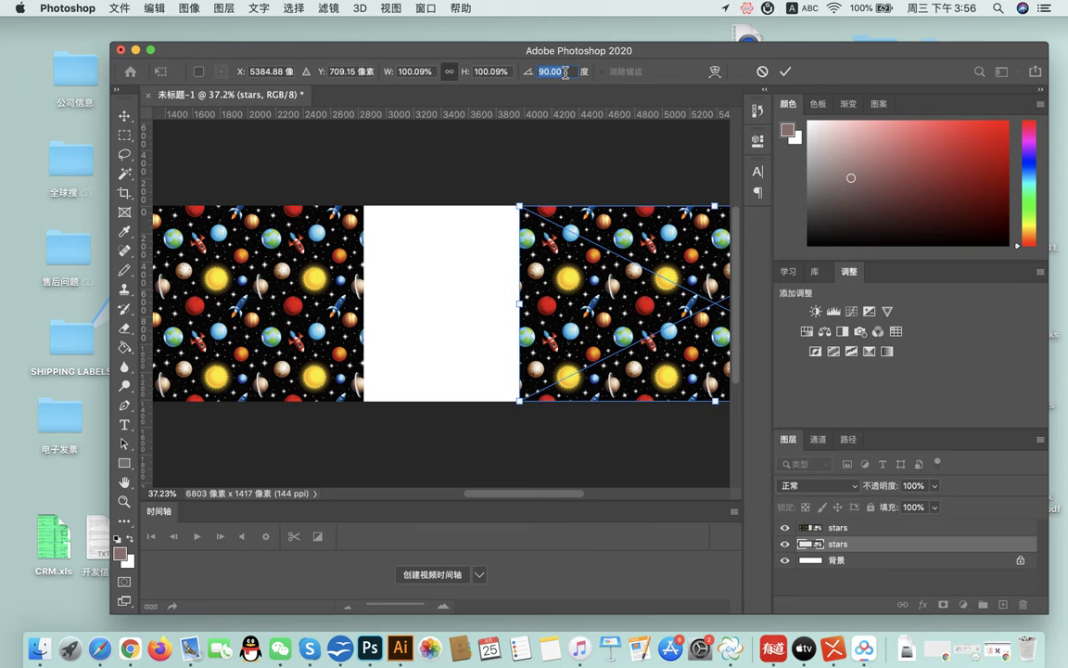
pyautogui.write('180')
pyautogui.press('Return')
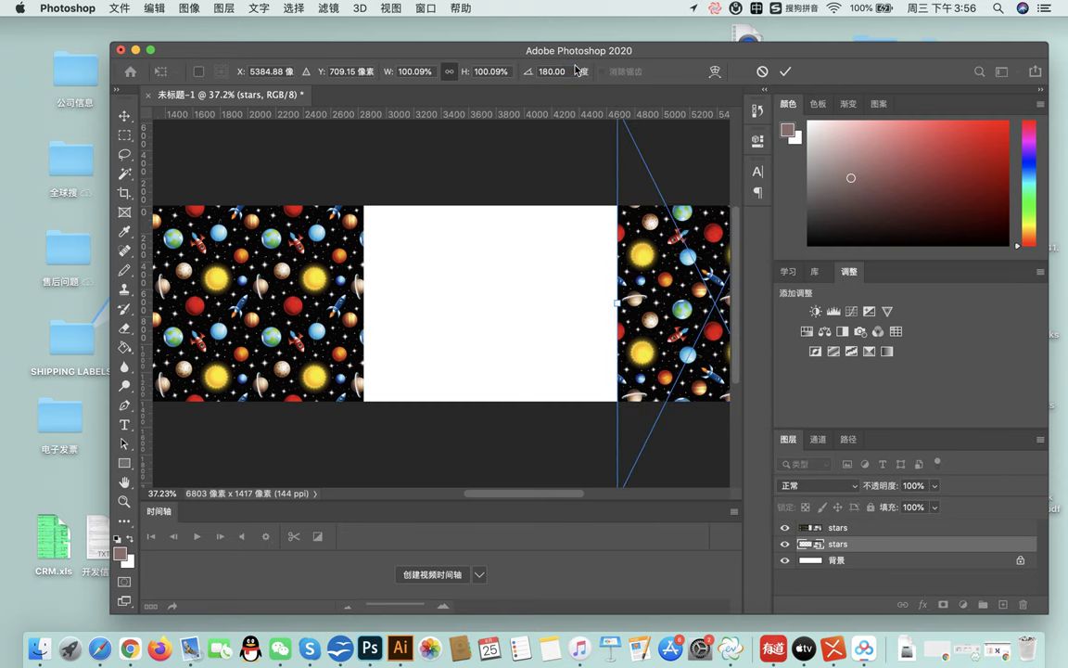
pyautogui.click(557, 72)
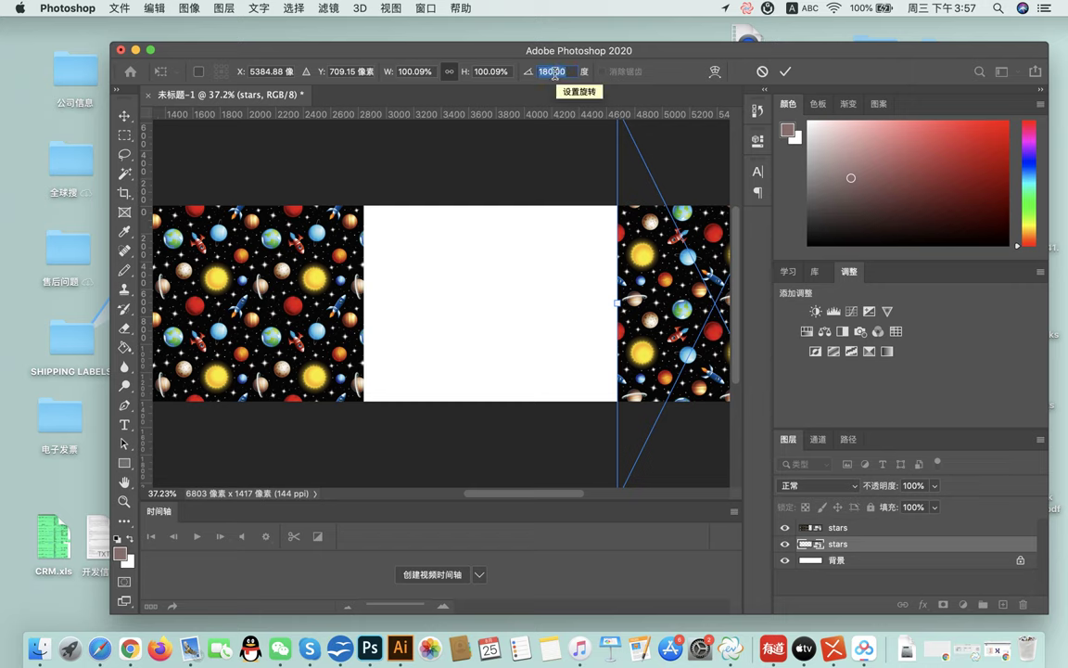
pyautogui.write('90')
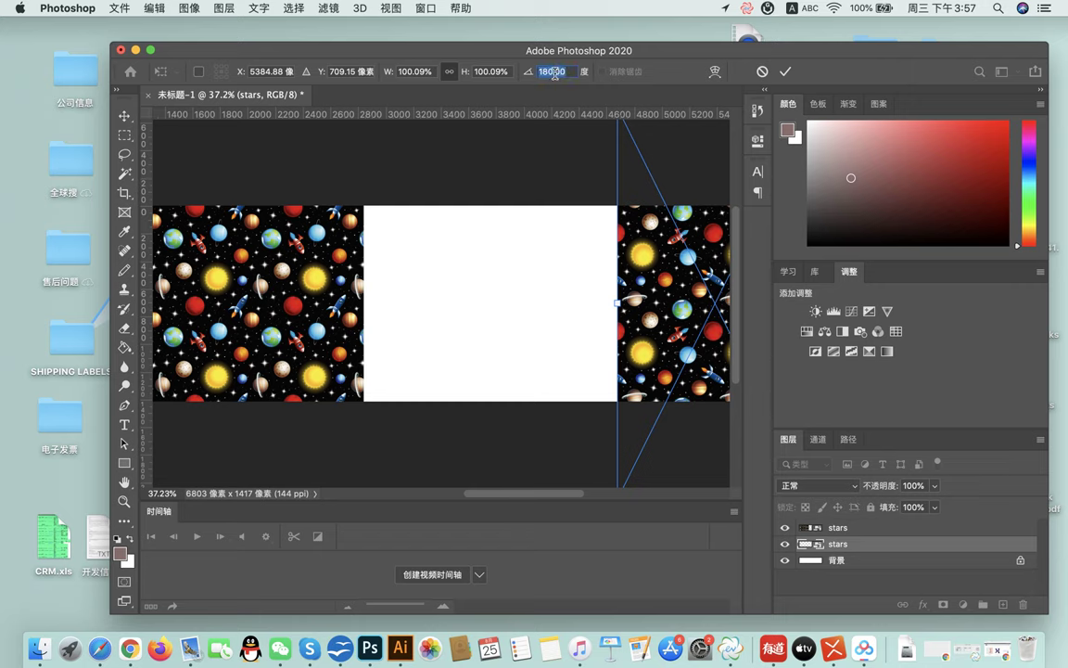
pyautogui.press('Return')
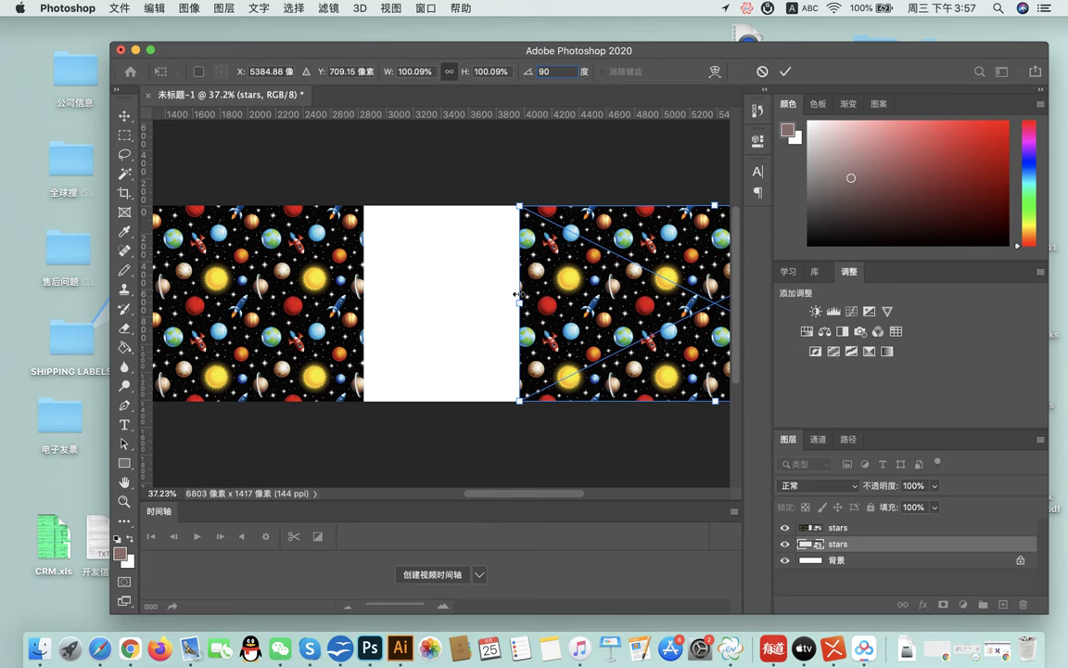
pyautogui.click(786, 71)
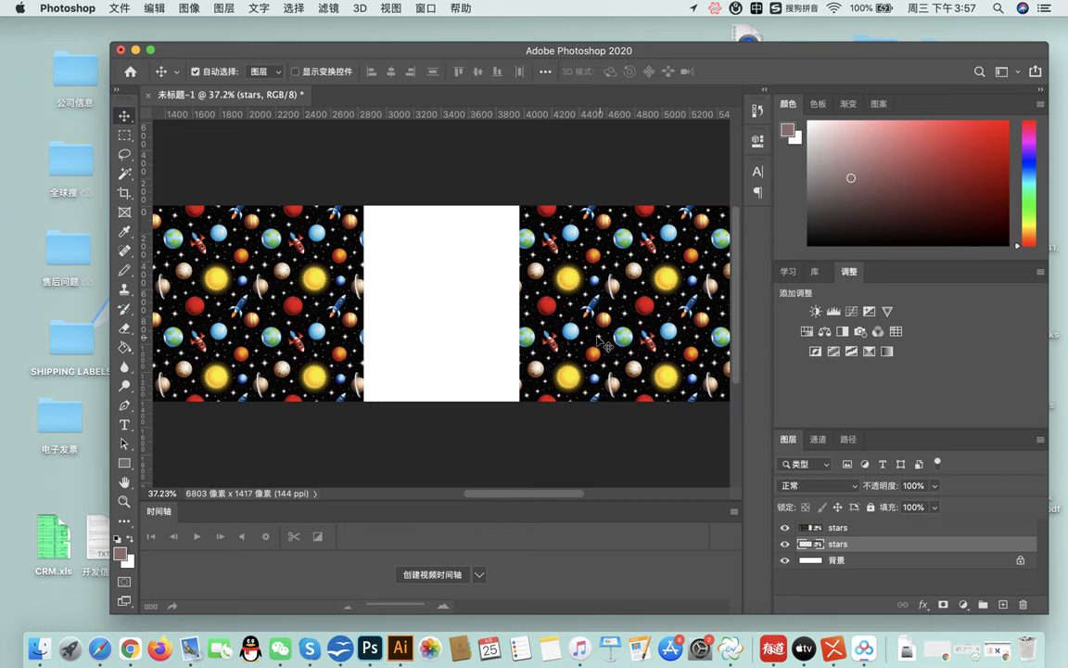
# - Transform the right stars layer again, rotating it to -90°, and commit
pyautogui.scroll(-3, 601, 343)
pyautogui.scroll(1, 601, 344)
pyautogui.scroll(-1, 601, 343)
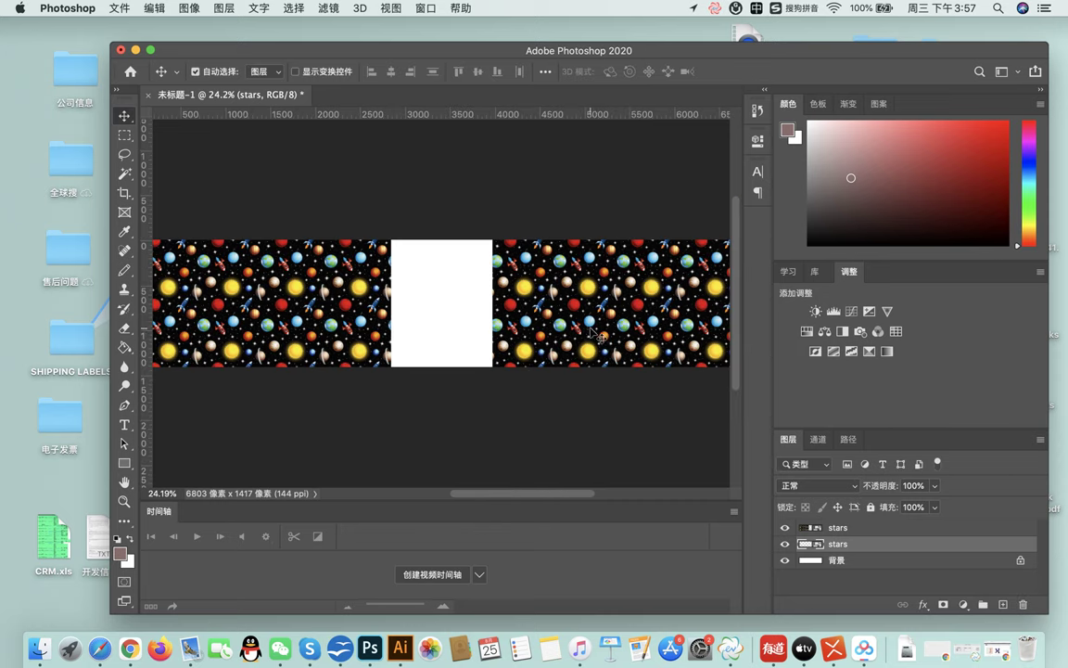
pyautogui.scroll(-1, 598, 336)
pyautogui.scroll(-1, 599, 334)
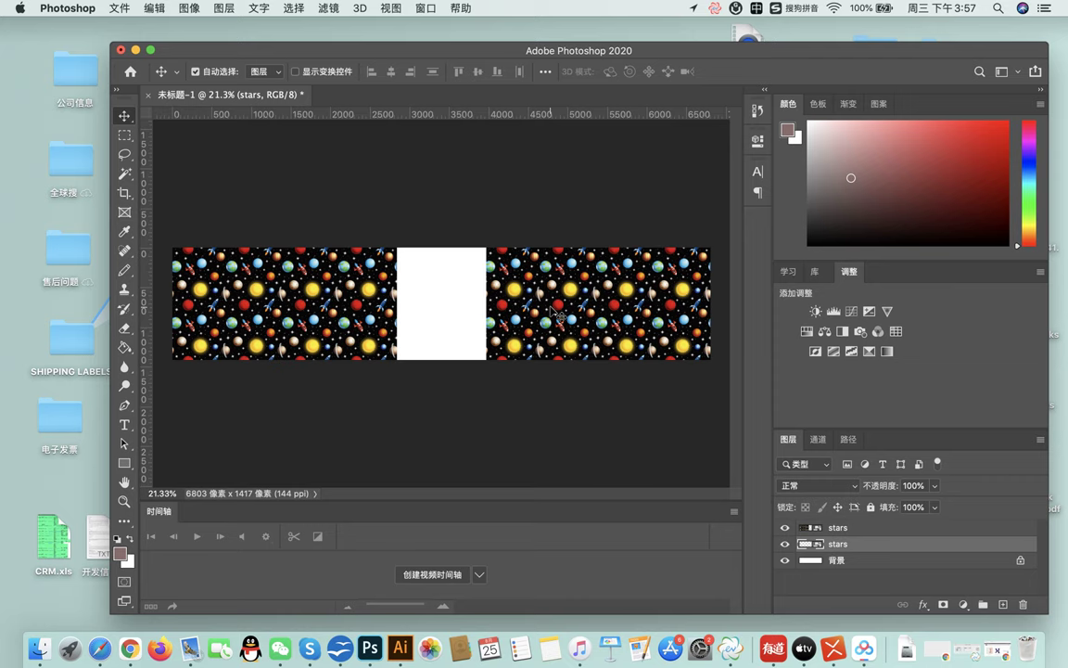
pyautogui.hotkey('ctrl', 't')
pyautogui.click(559, 73)
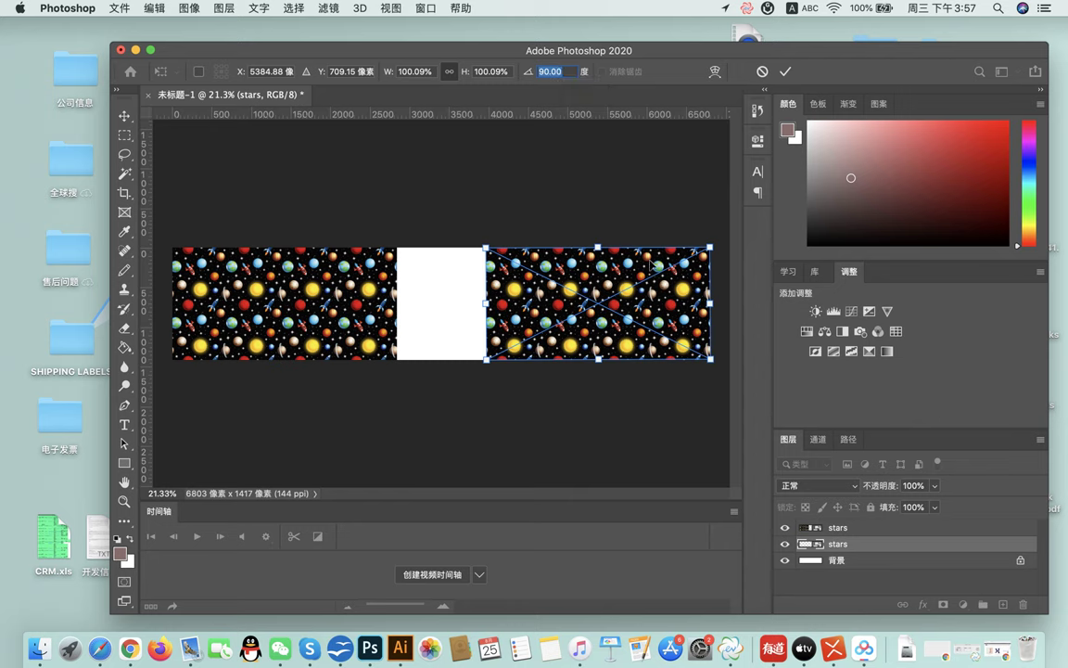
pyautogui.moveTo(714, 237)
pyautogui.mouseDown()
pyautogui.moveTo(435, 305)
pyautogui.moveTo(435, 396)
pyautogui.mouseUp()
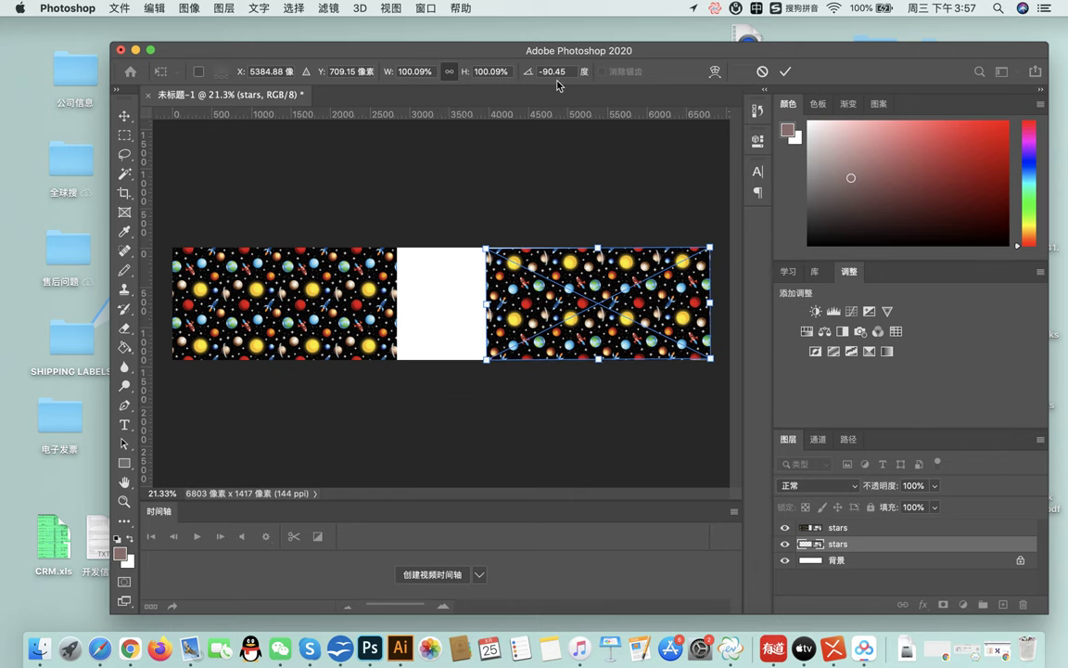
pyautogui.write('-90')
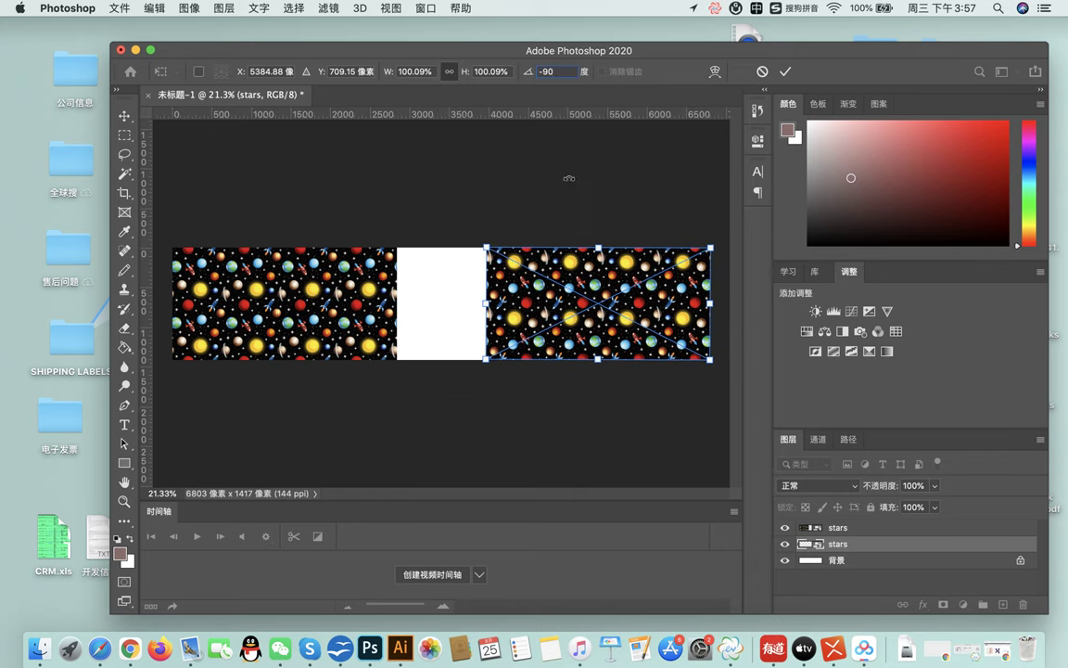
pyautogui.click(785, 72)
# - Scroll over the rotated canvas to inspect it, then move the Photoshop window up and left
pyautogui.scroll(-1, 512, 361)
pyautogui.scroll(-1, 509, 360)
pyautogui.scroll(3, 508, 360)
pyautogui.scroll(1, 508, 360)
pyautogui.scroll(1, 508, 360)
pyautogui.scroll(1, 508, 360)
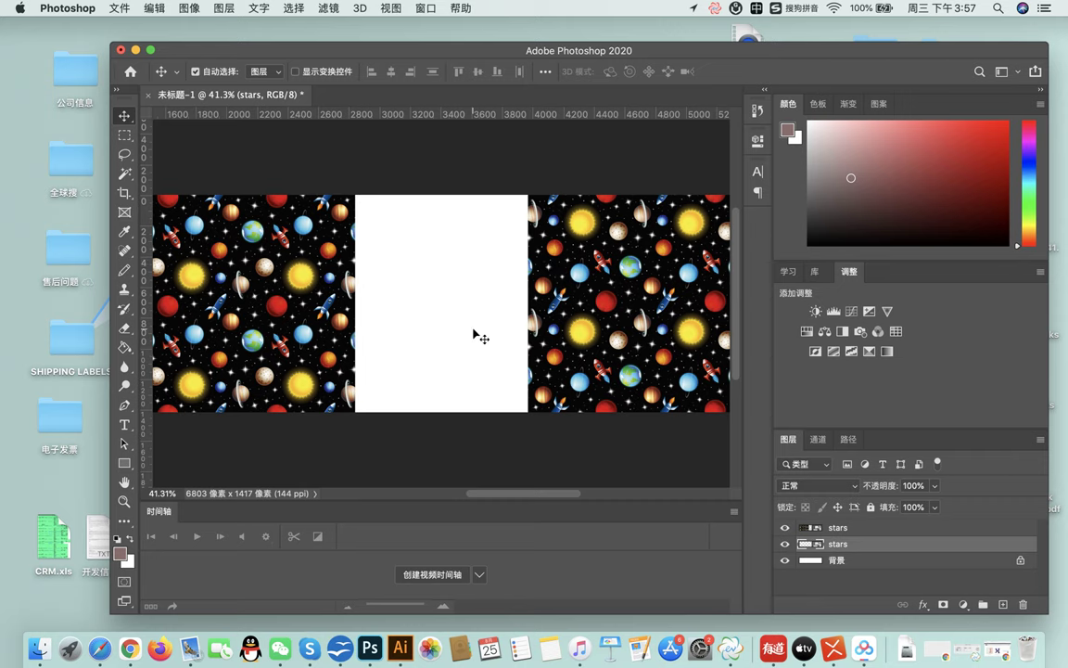
pyautogui.scroll(-2, 479, 337)
pyautogui.scroll(-2, 479, 336)
pyautogui.scroll(-1, 691, 316)
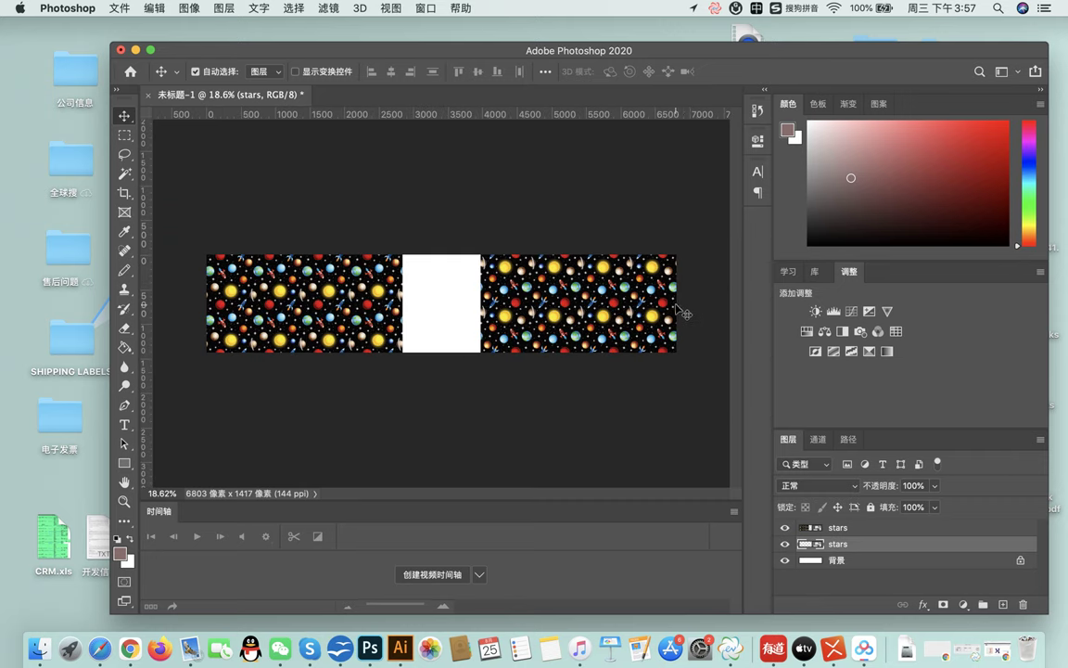
pyautogui.scroll(-1, 484, 285)
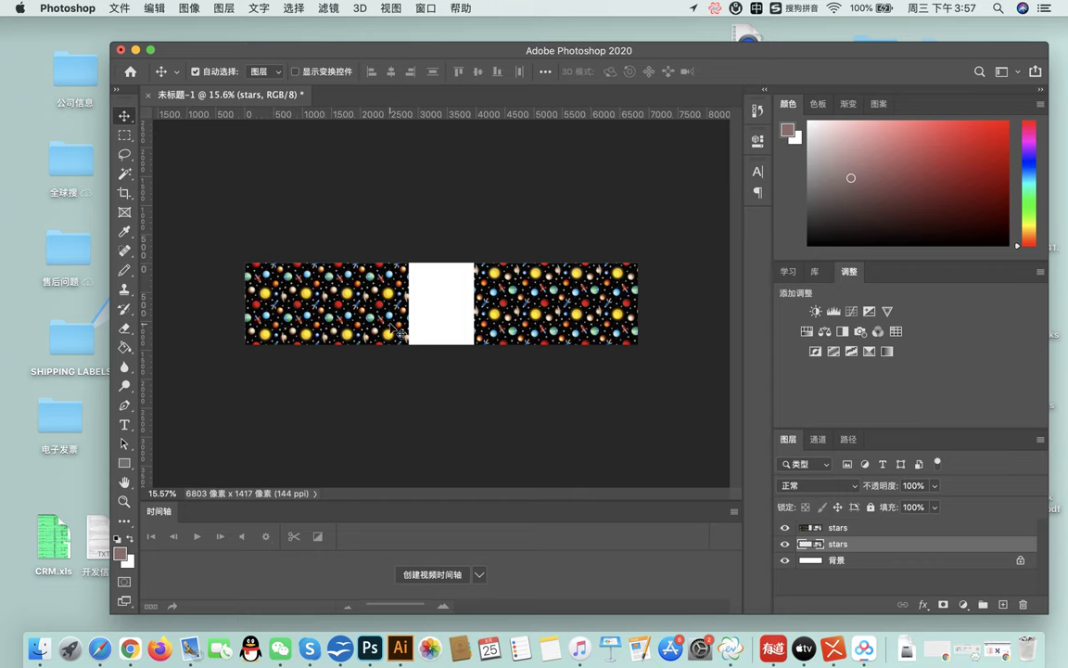
pyautogui.scroll(-1, 362, 302)
pyautogui.scroll(2, 382, 326)
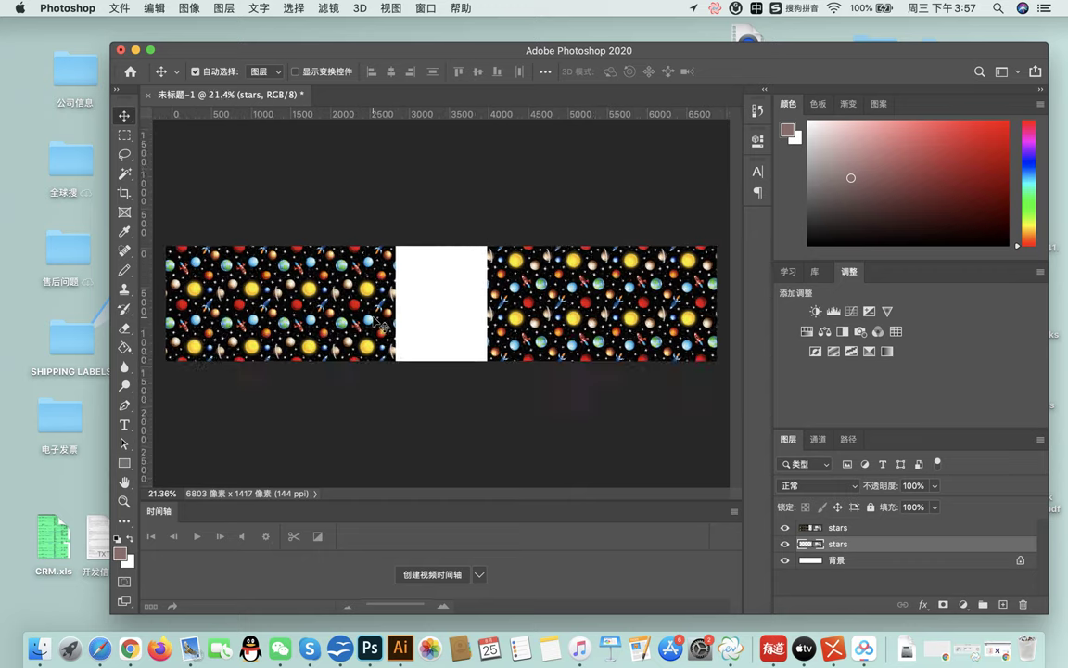
pyautogui.scroll(-1, 344, 292)
pyautogui.moveTo(193, 49); pyautogui.dragTo(156, 40)
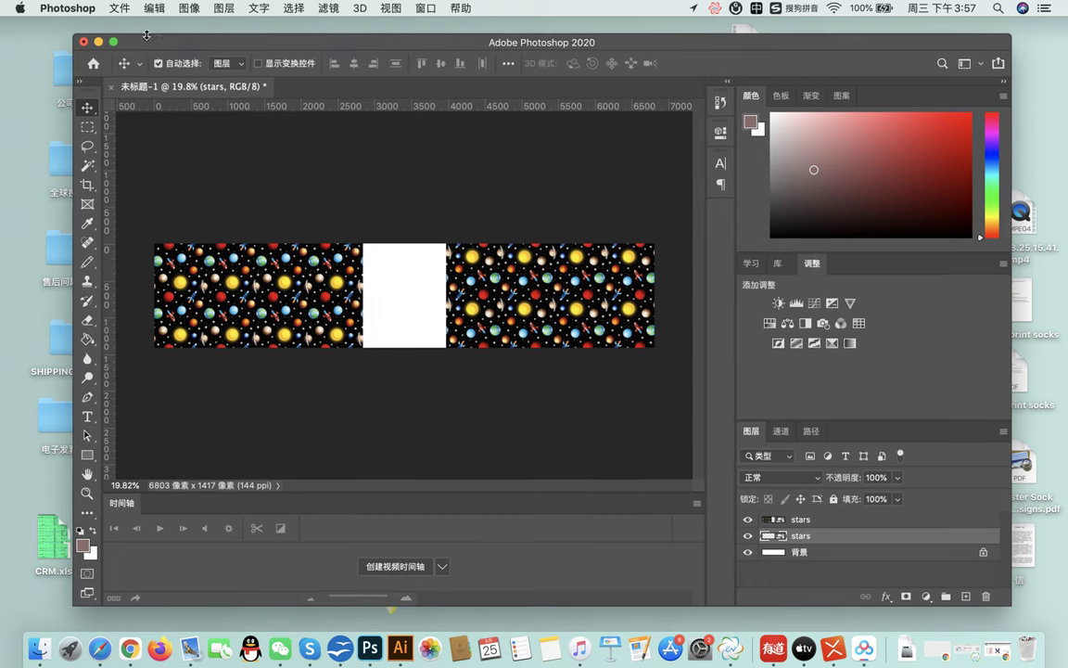
# - Save the canvas as 'stars 2.tif' in TIFF format, accepting default options and the layers warning
pyautogui.click(120, 7)
pyautogui.click(123, 177)
pyautogui.click(486, 131)
pyautogui.doubleClick(501, 133)
pyautogui.write('stars 2.tif')
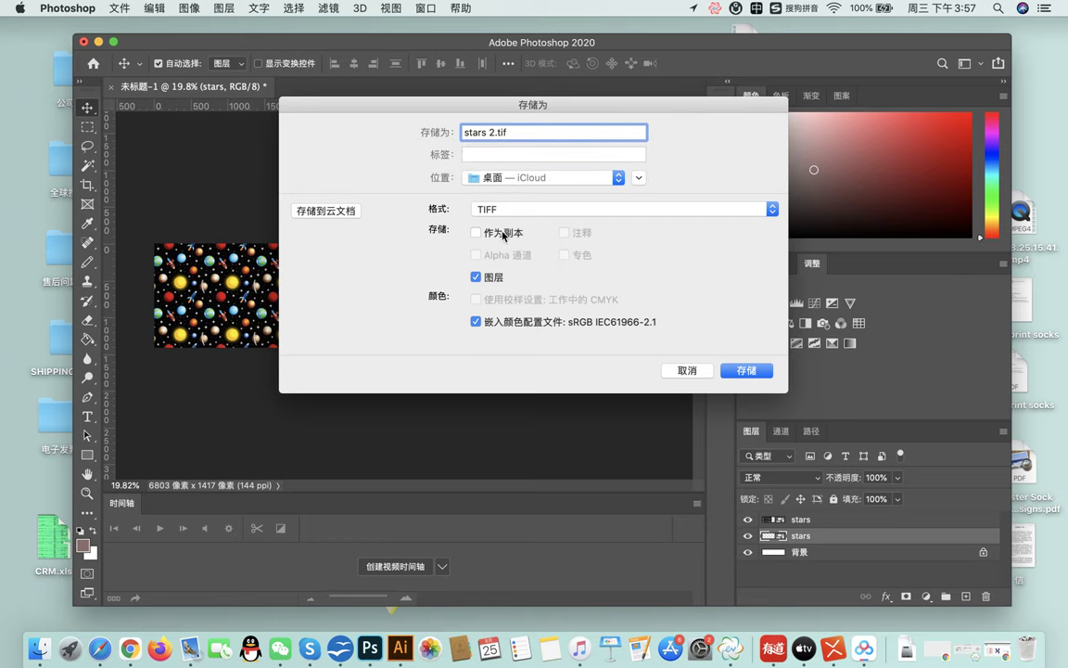
pyautogui.click(747, 371)
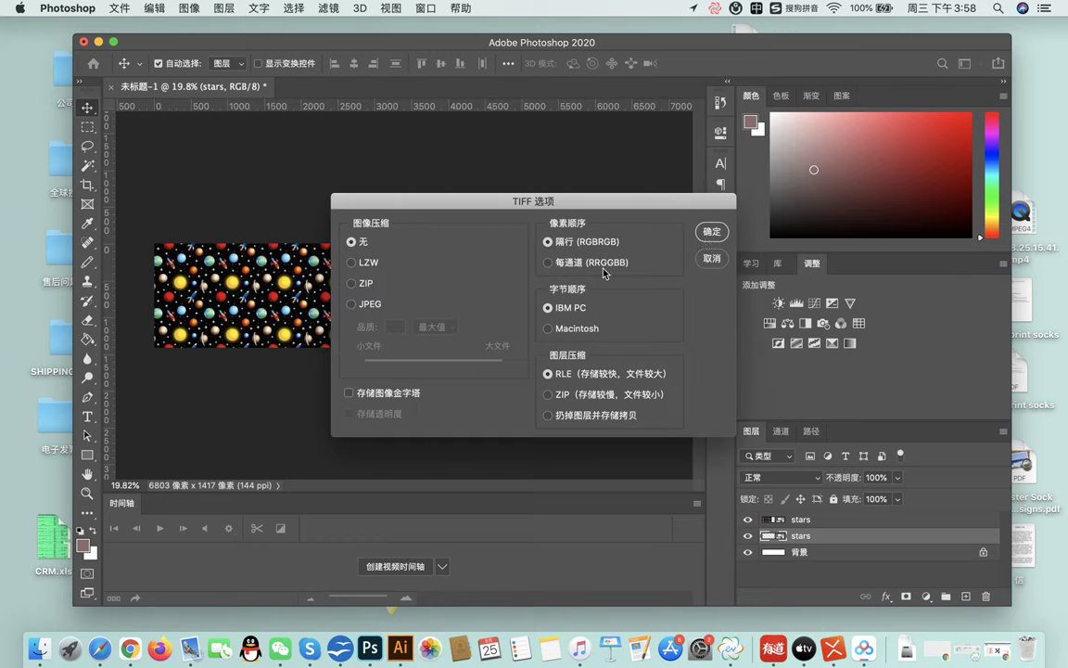
pyautogui.press('Return')
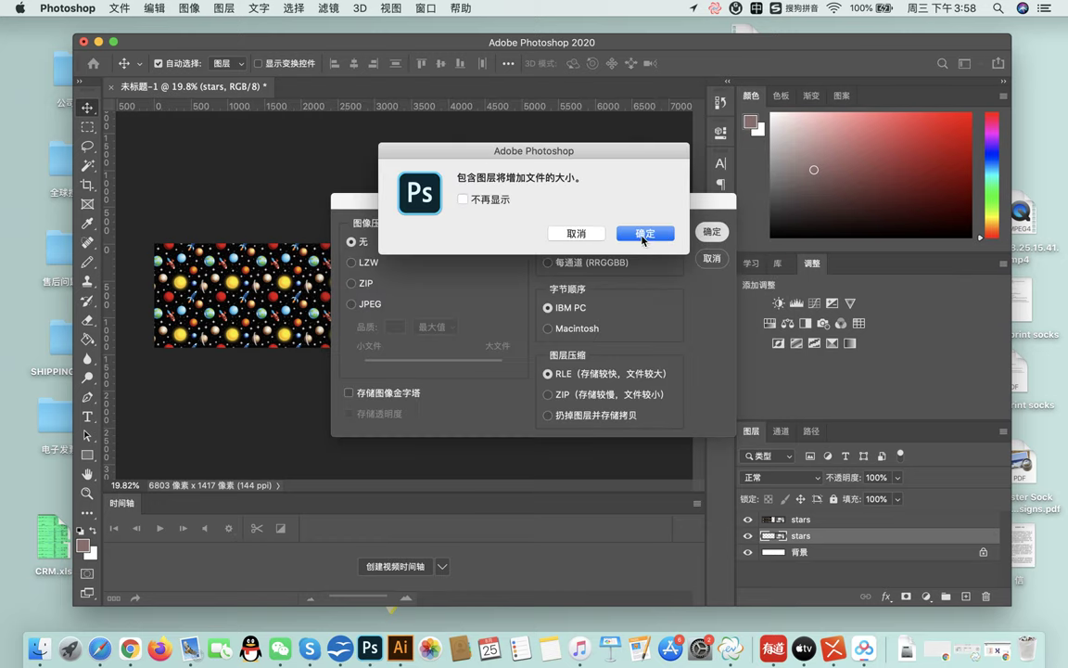
pyautogui.click(644, 239)
pyautogui.scroll(-1, 336, 435)
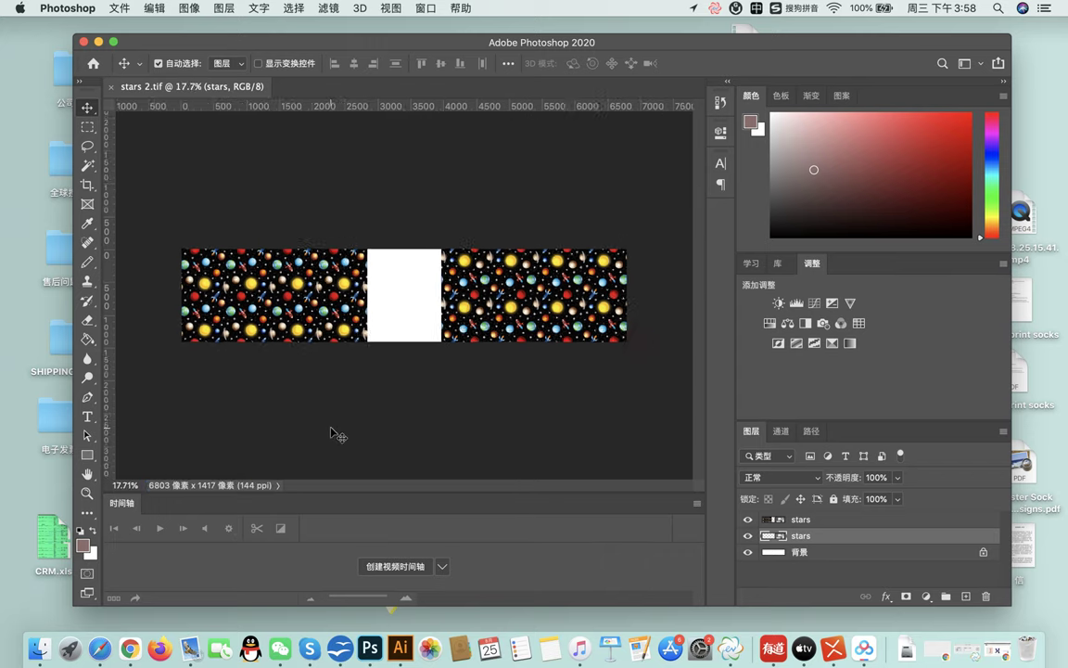
pyautogui.scroll(-1, 336, 435)
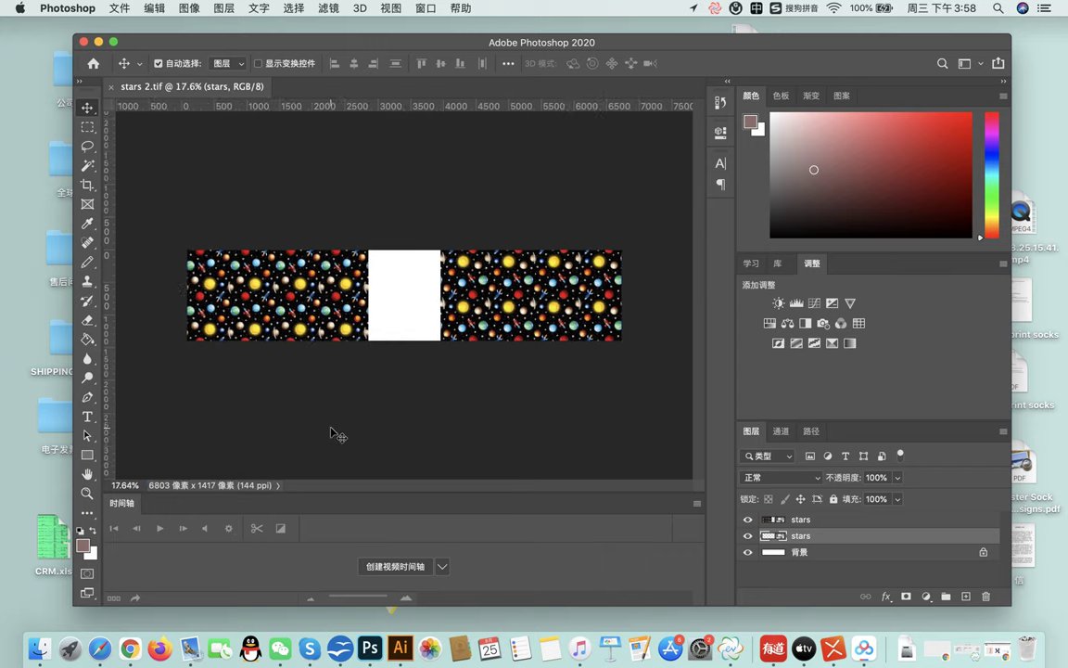
# - Close Photoshop and open stars 2.tif in Preview
pyautogui.click(82, 41)
pyautogui.click(462, 401)
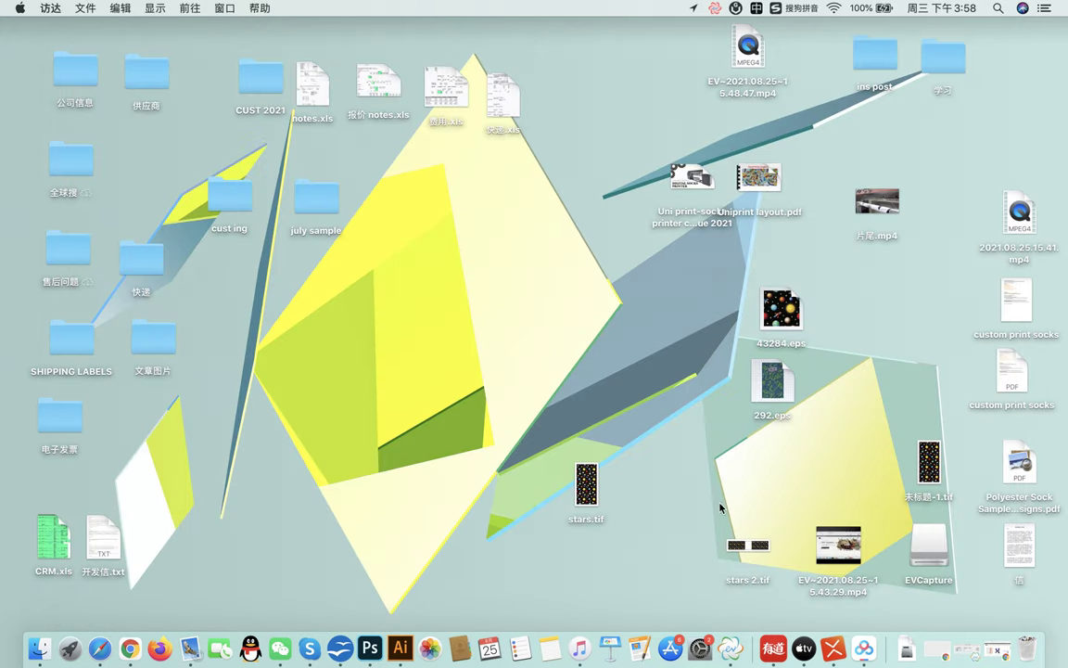
pyautogui.doubleClick(733, 548)
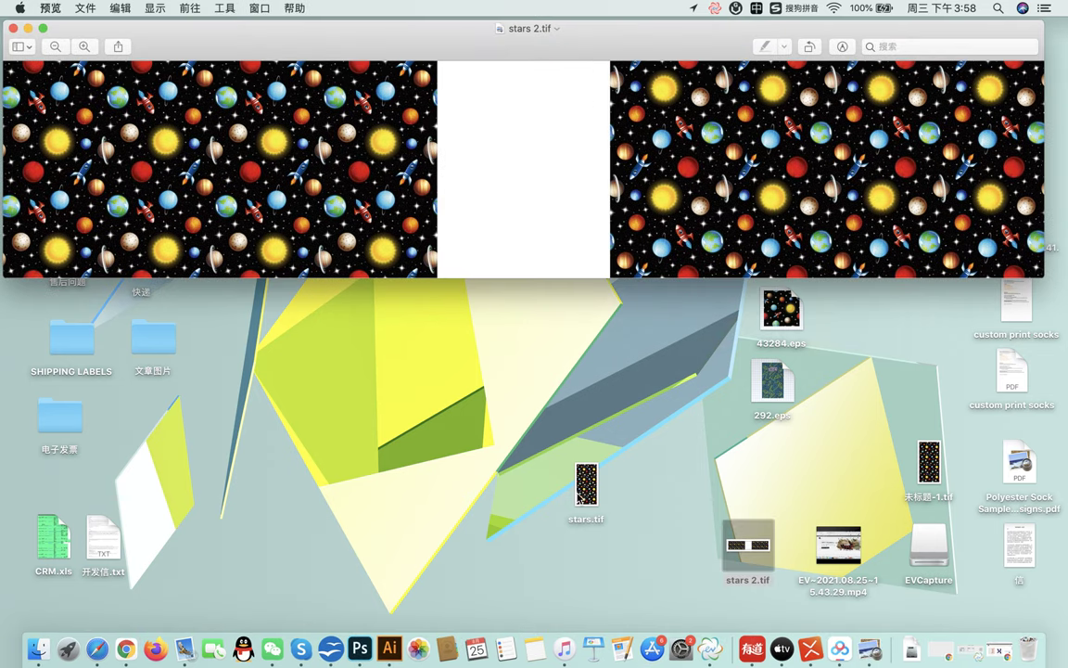
# - Open stars.tif in Preview, rotate it to landscape, and close its window
pyautogui.click(578, 498)
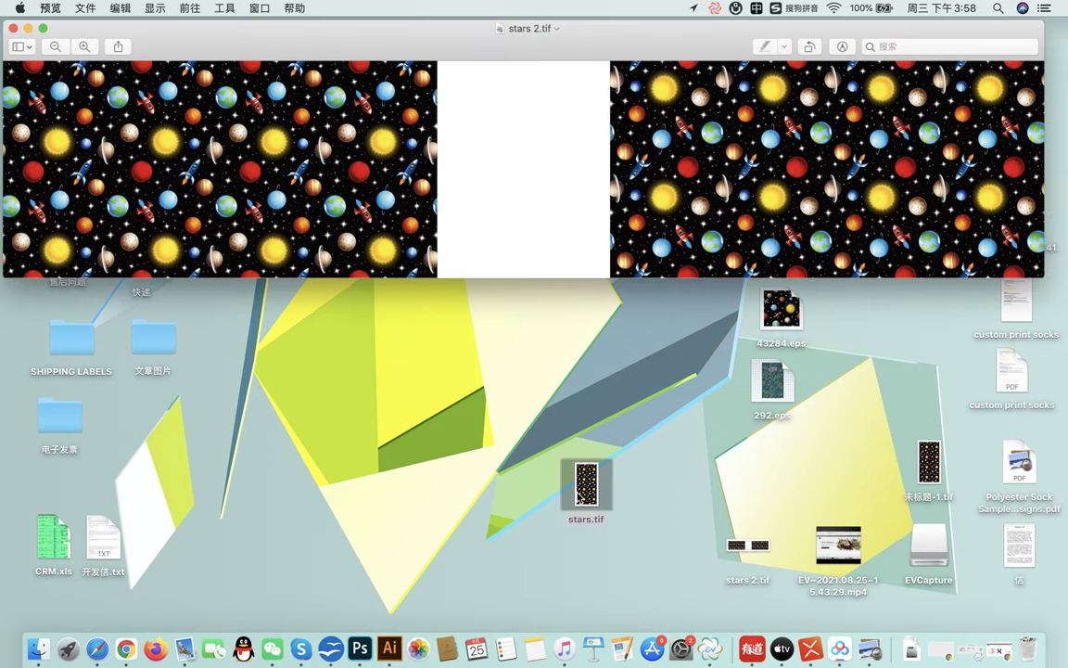
pyautogui.doubleClick(583, 496)
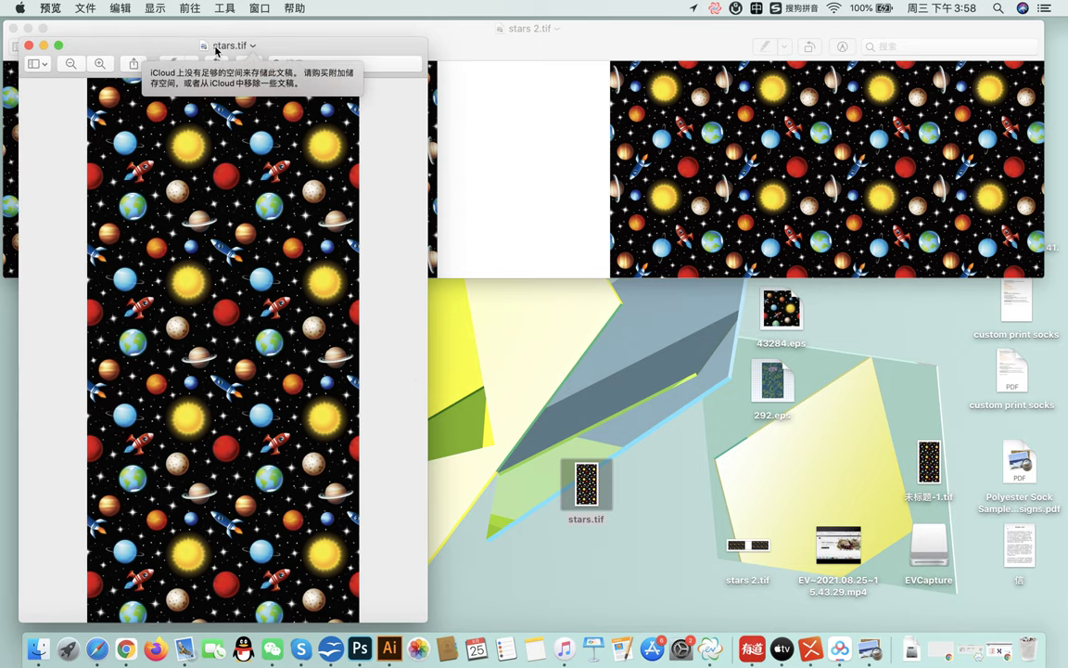
pyautogui.moveTo(180, 48); pyautogui.dragTo(258, 69)
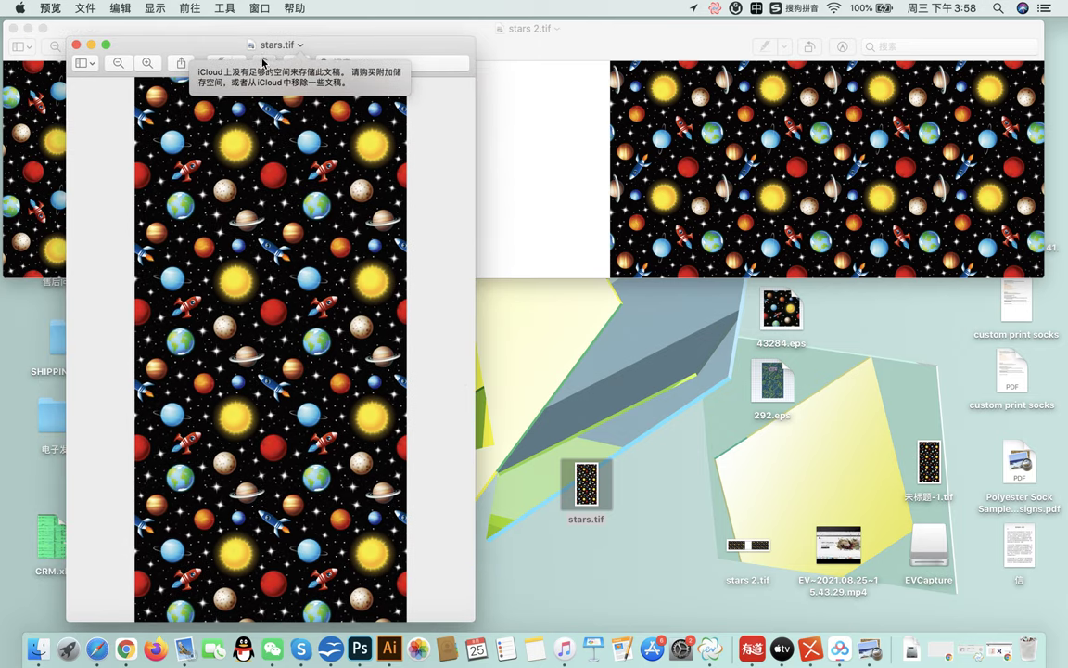
pyautogui.click(263, 63)
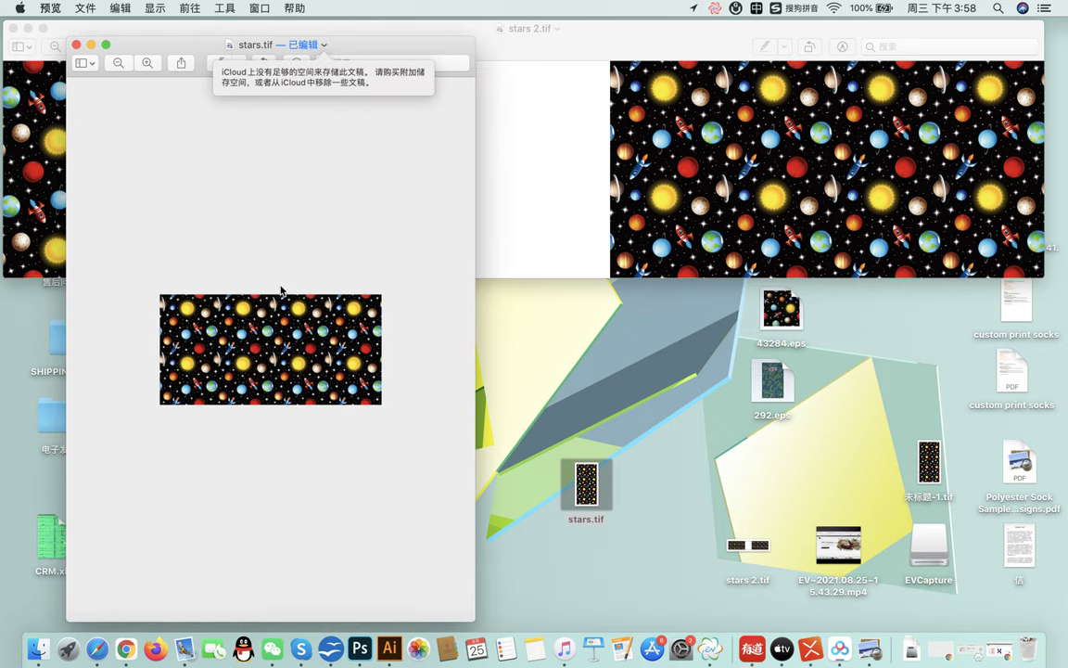
pyautogui.press('super+9')
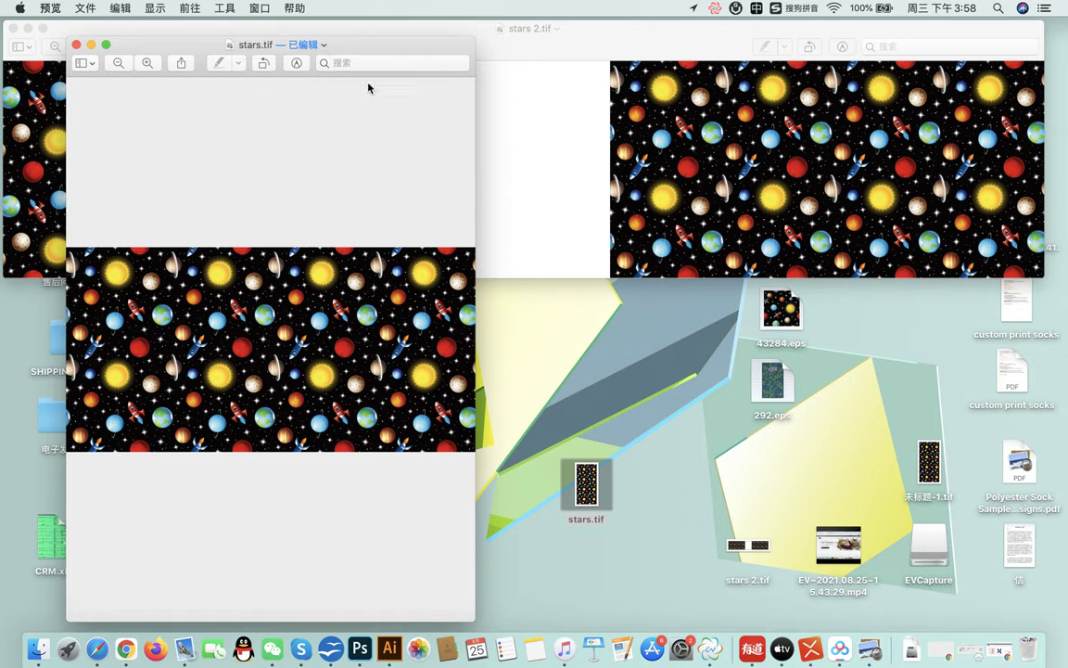
pyautogui.moveTo(451, 52)
pyautogui.mouseDown()
pyautogui.moveTo(668, 190)
pyautogui.moveTo(660, 172)
pyautogui.mouseUp()
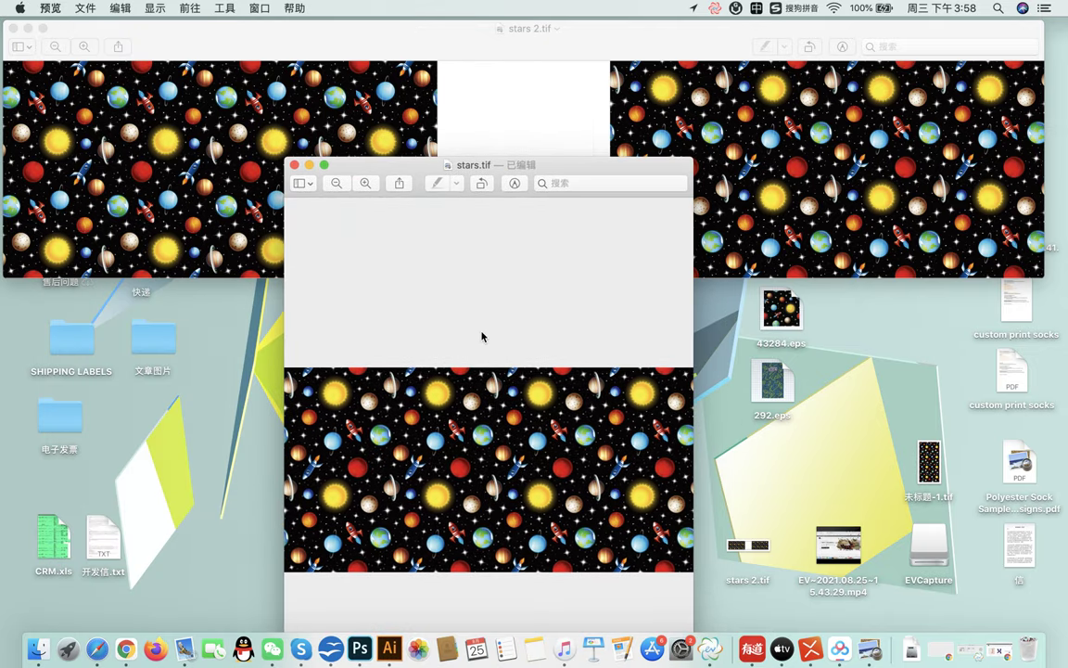
pyautogui.click(295, 166)
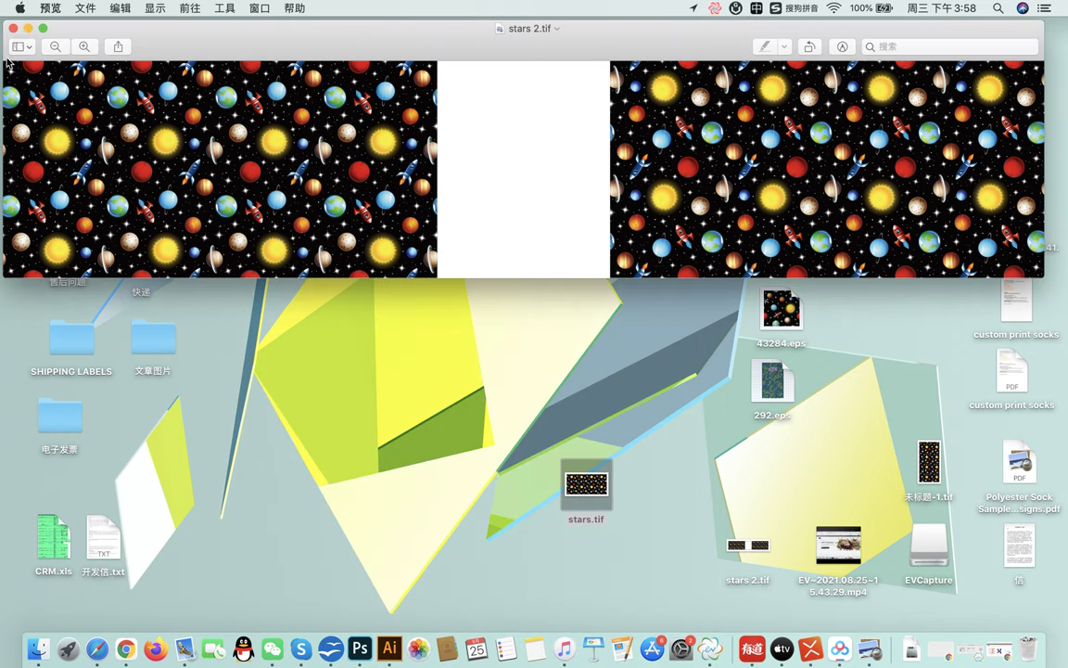